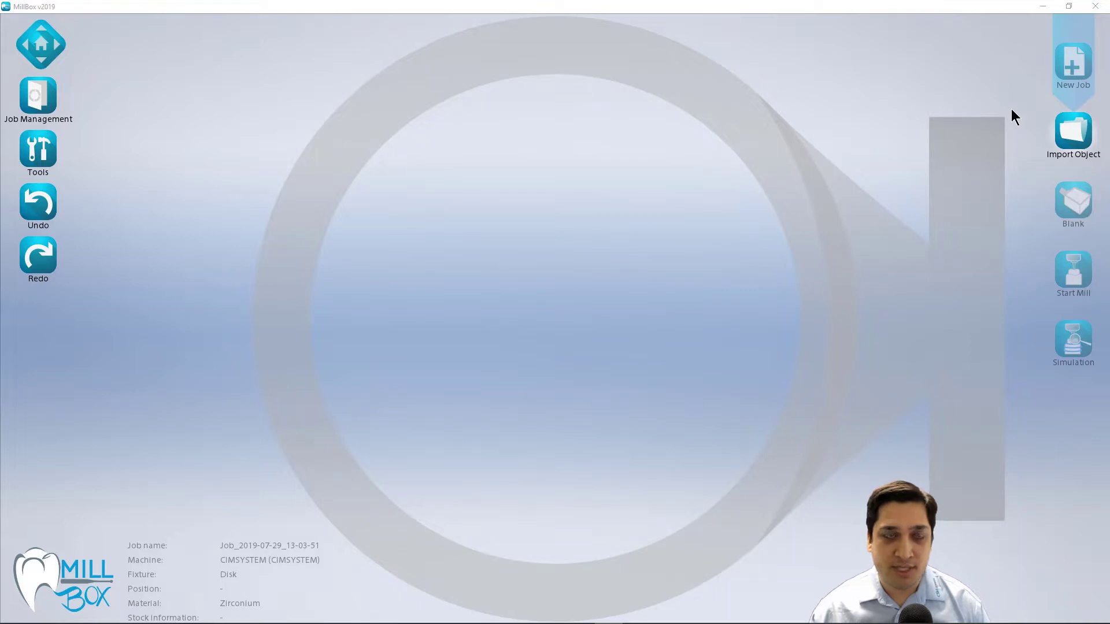
# Step: Start a new job and choose the CIMSYSTEM tools package over the OSG one
pyautogui.click(1076, 50)
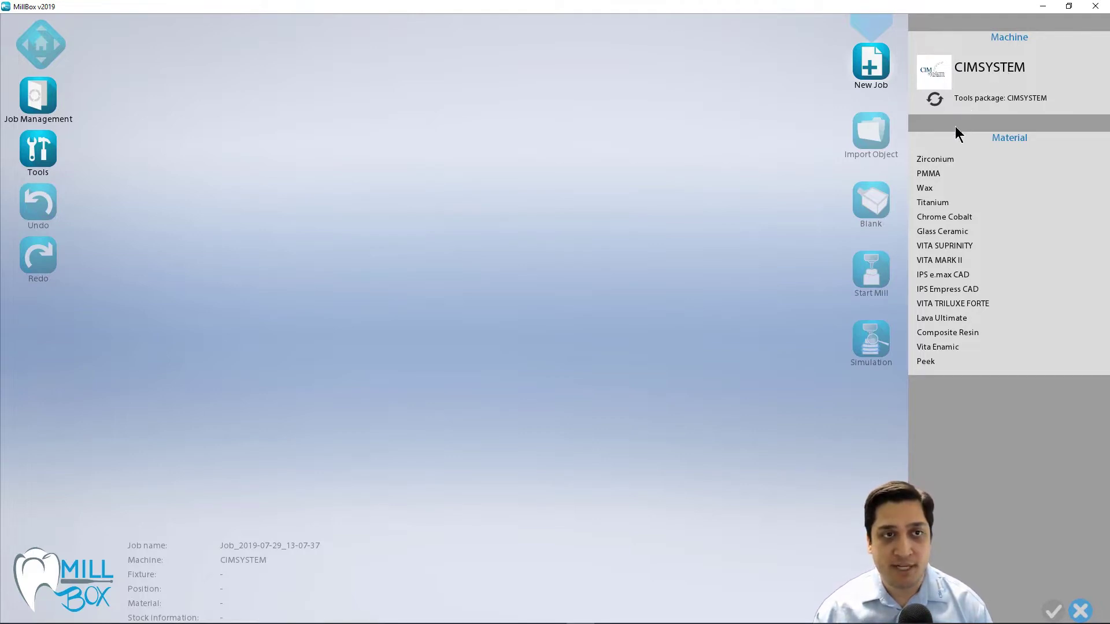
pyautogui.click(934, 101)
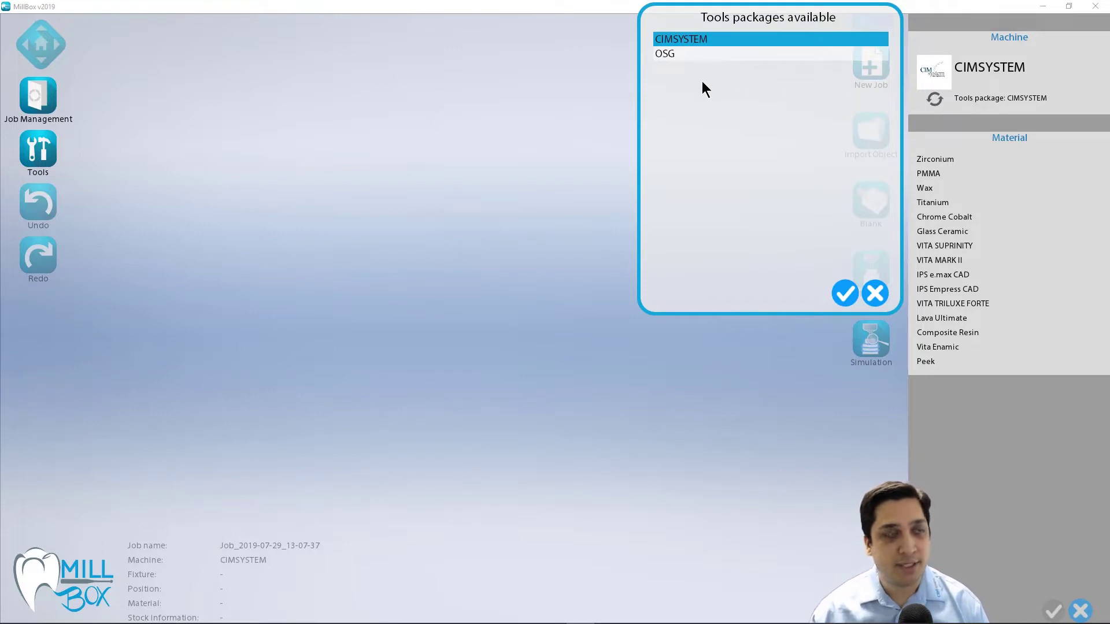
pyautogui.click(713, 53)
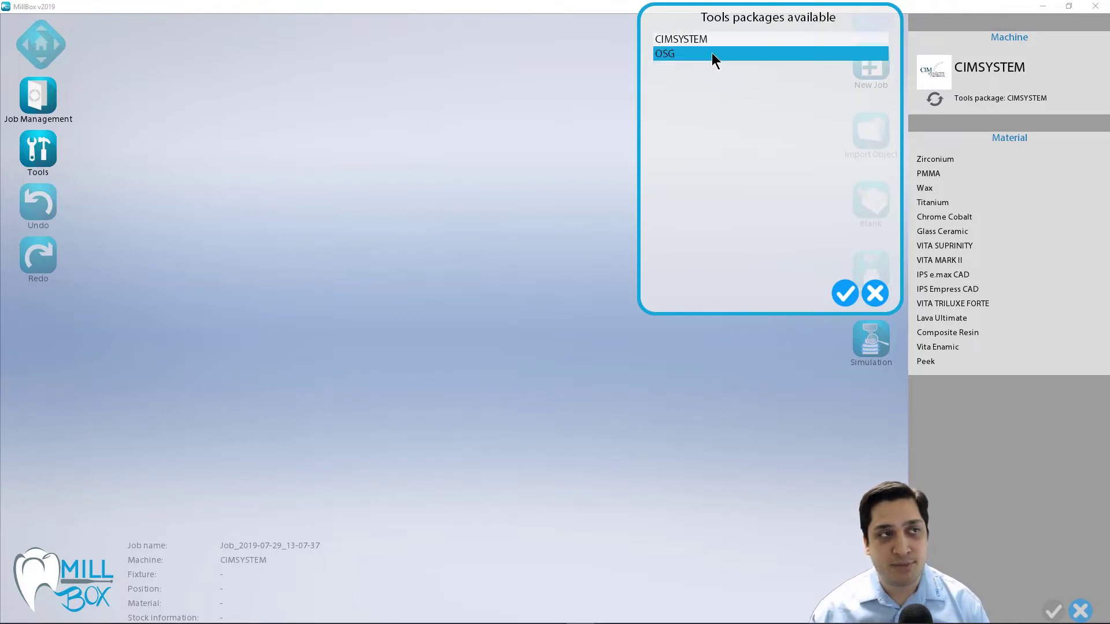
pyautogui.click(722, 39)
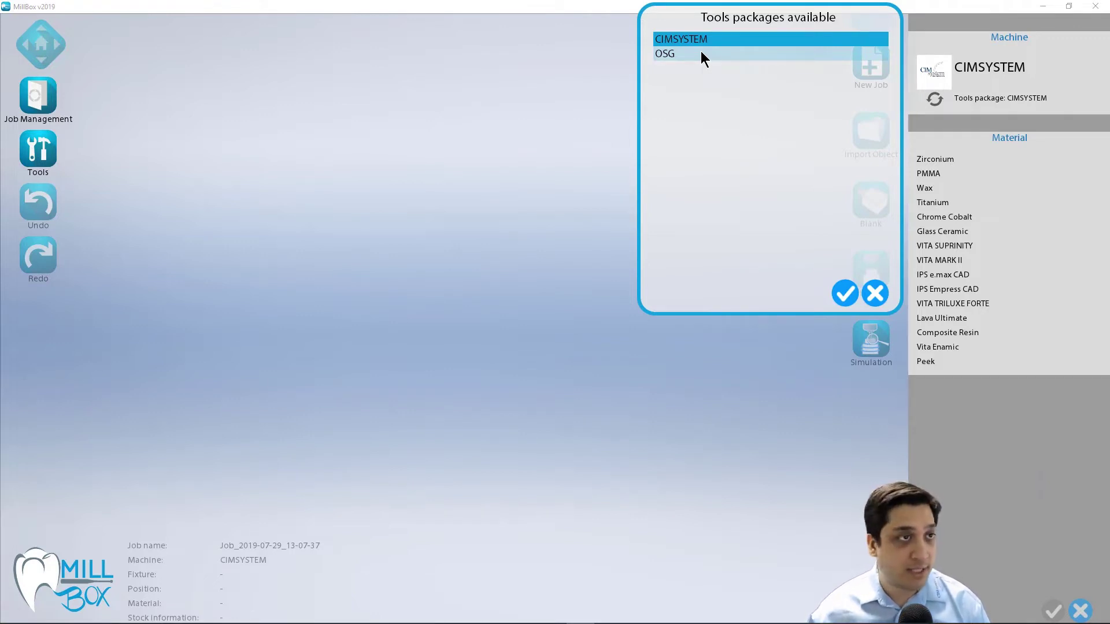
pyautogui.click(701, 54)
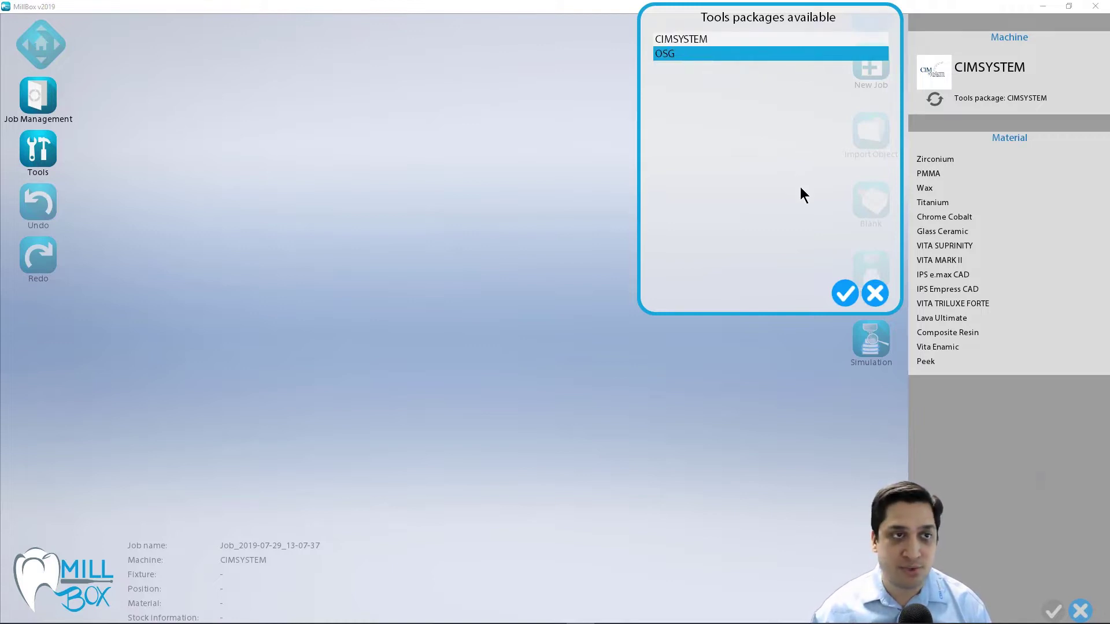
pyautogui.click(743, 40)
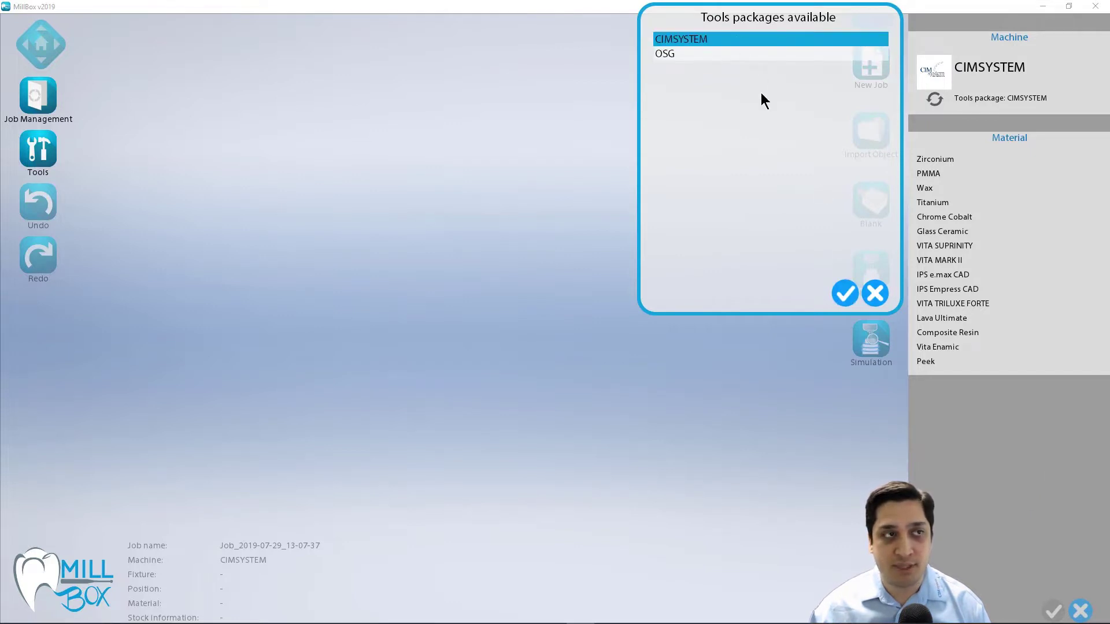
pyautogui.click(845, 290)
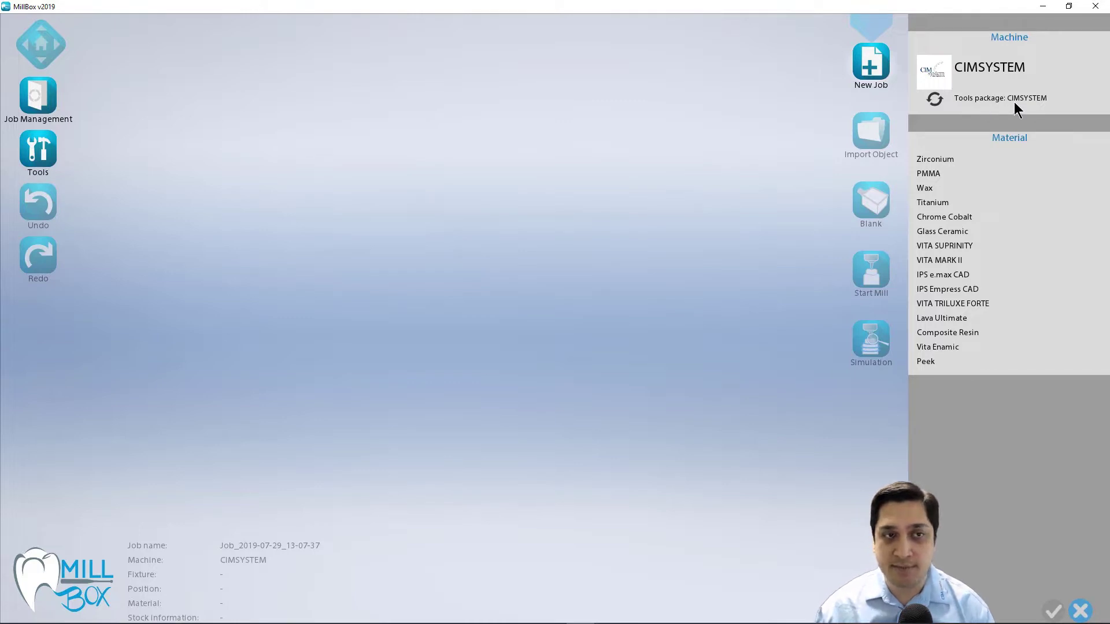
# Step: Examine which fixtures and positions are offered for Zirconium, PMMA, Wax and Titanium
pyautogui.click(978, 161)
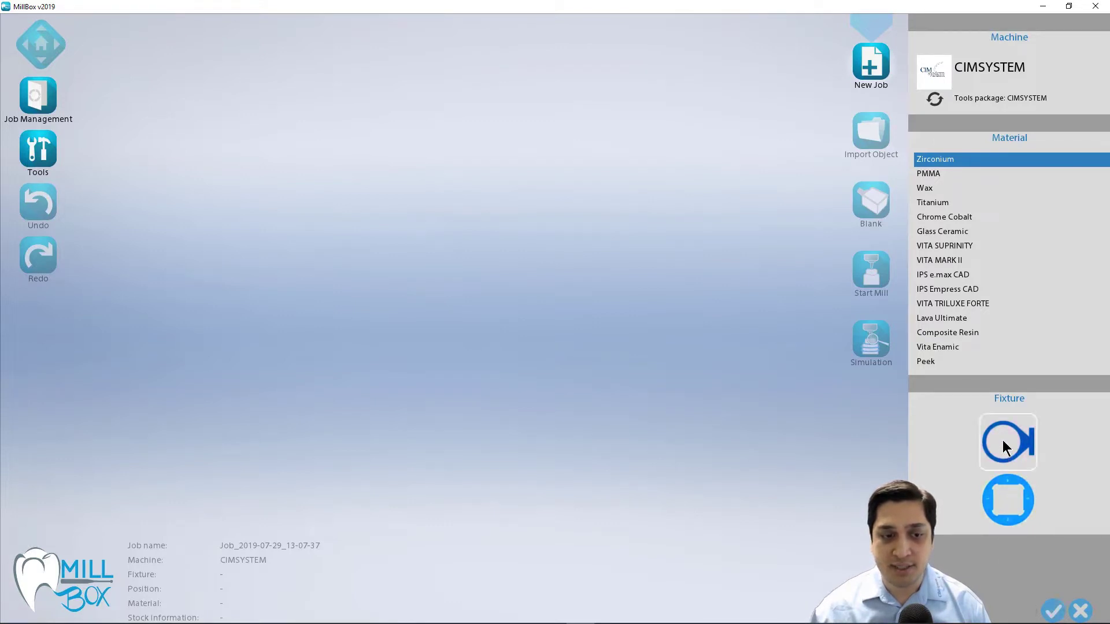
pyautogui.click(998, 494)
pyautogui.scroll(-3, 997, 417)
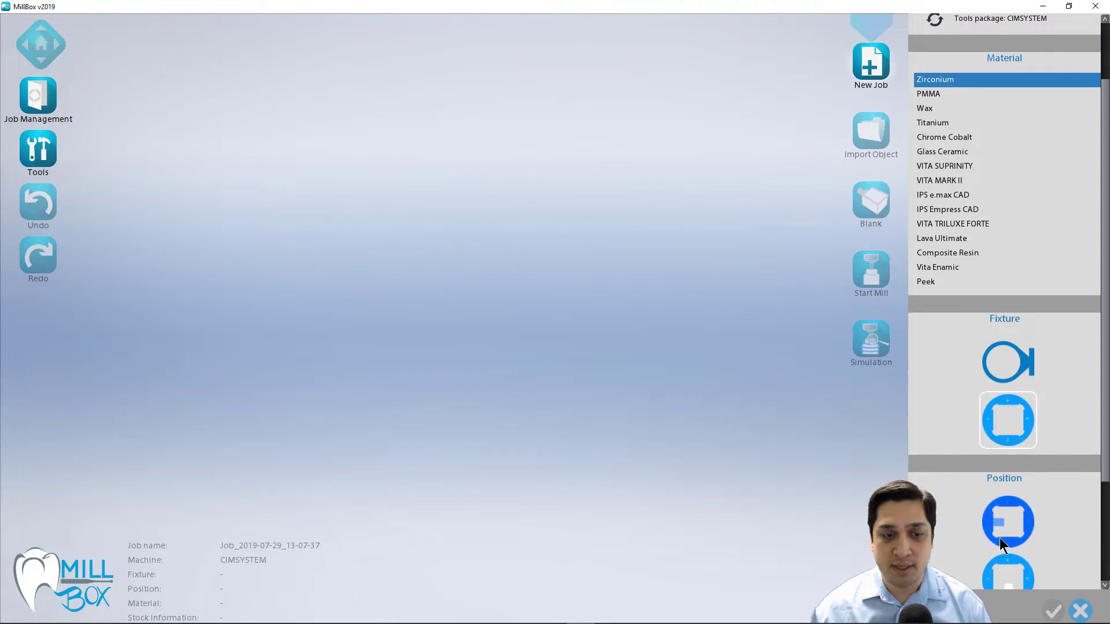
pyautogui.click(932, 95)
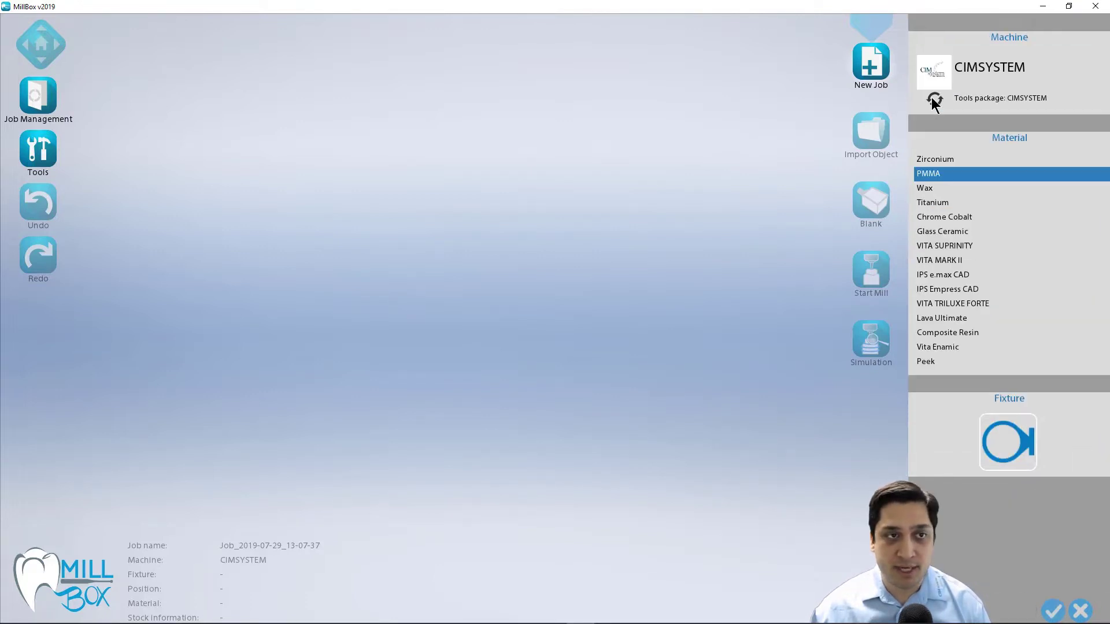
pyautogui.click(940, 189)
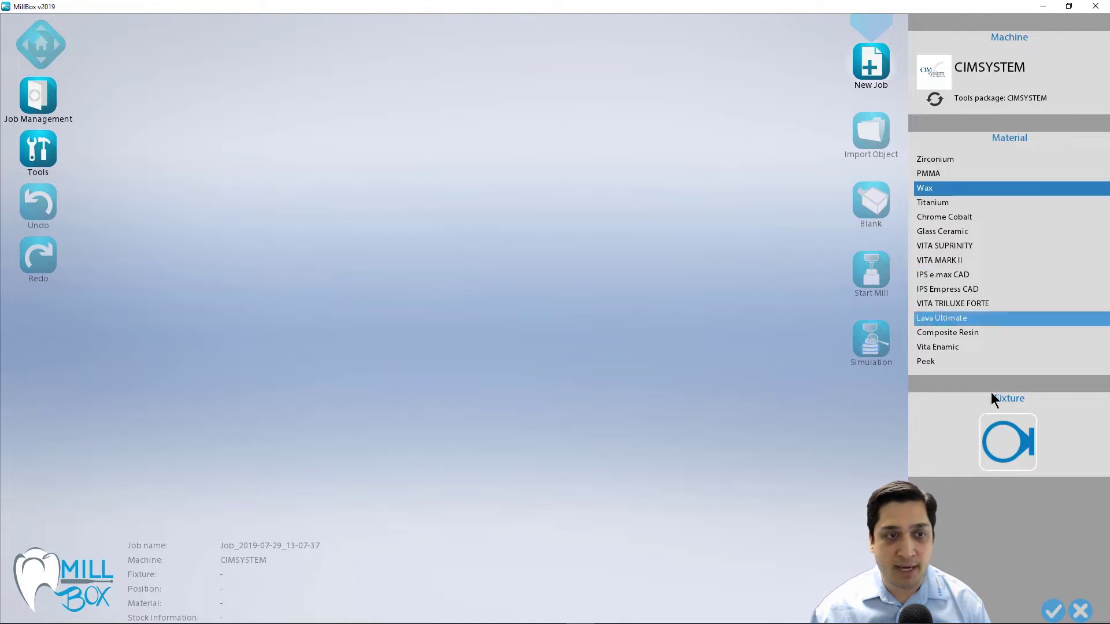
pyautogui.click(946, 203)
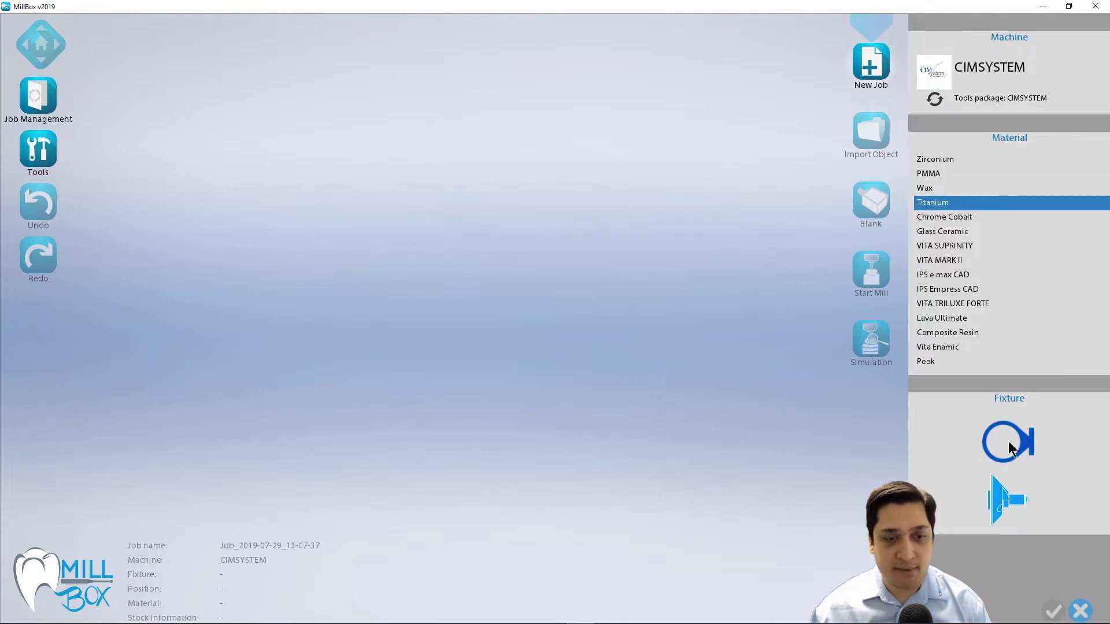
pyautogui.click(1008, 444)
pyautogui.click(1012, 496)
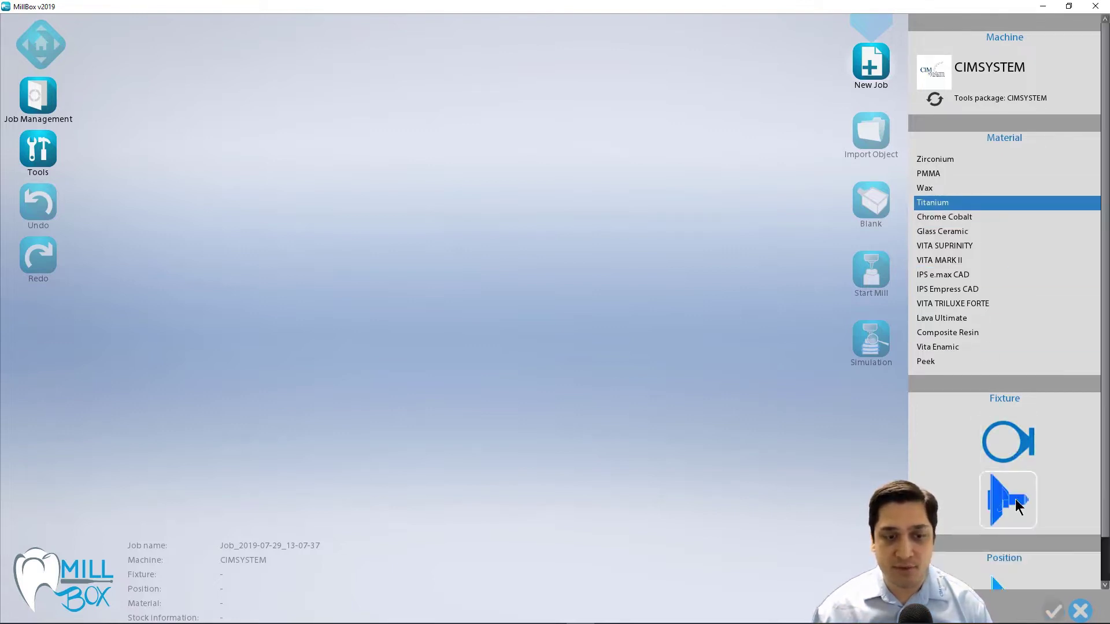
pyautogui.scroll(-1, 1008, 490)
pyautogui.scroll(1, 1008, 490)
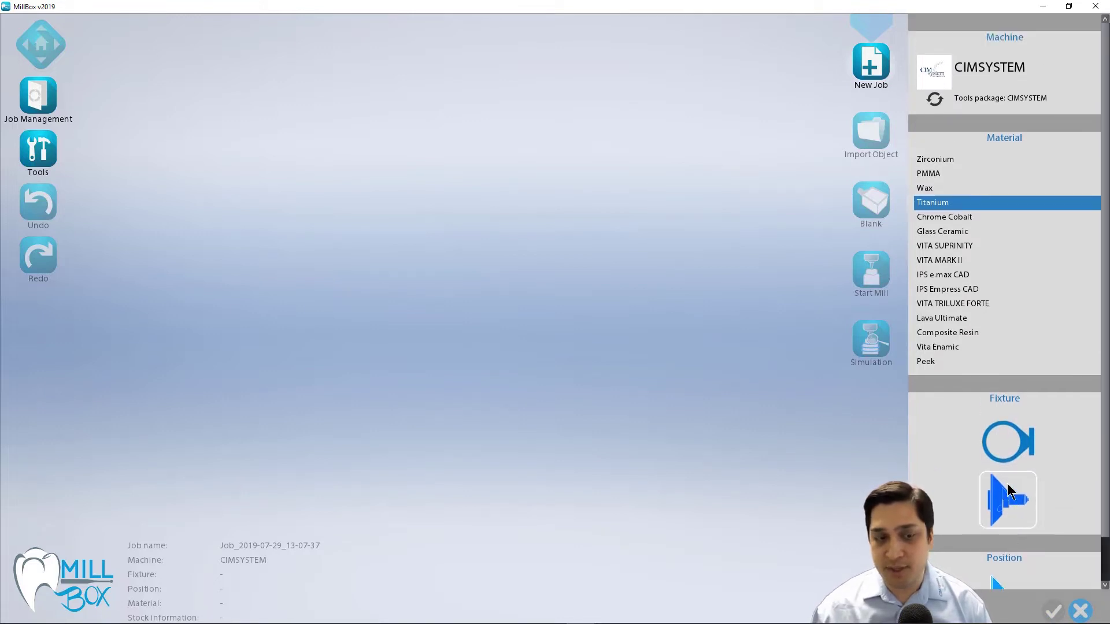
# Step: Set the job's material to Zirconium with the disk fixture and create the job
pyautogui.click(967, 161)
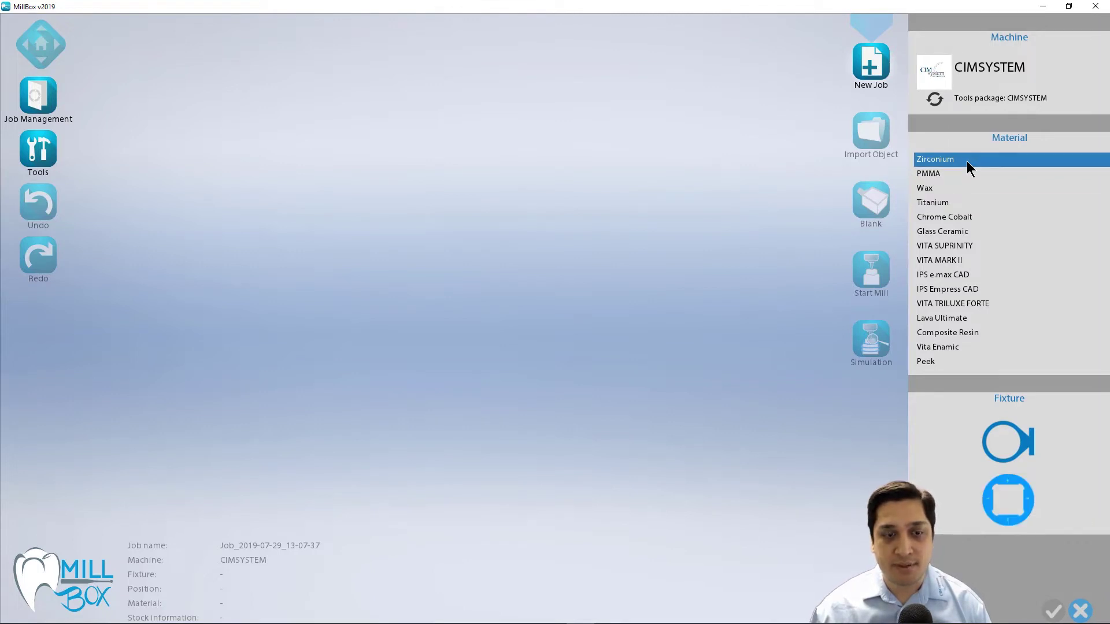
pyautogui.click(1021, 446)
pyautogui.click(1053, 610)
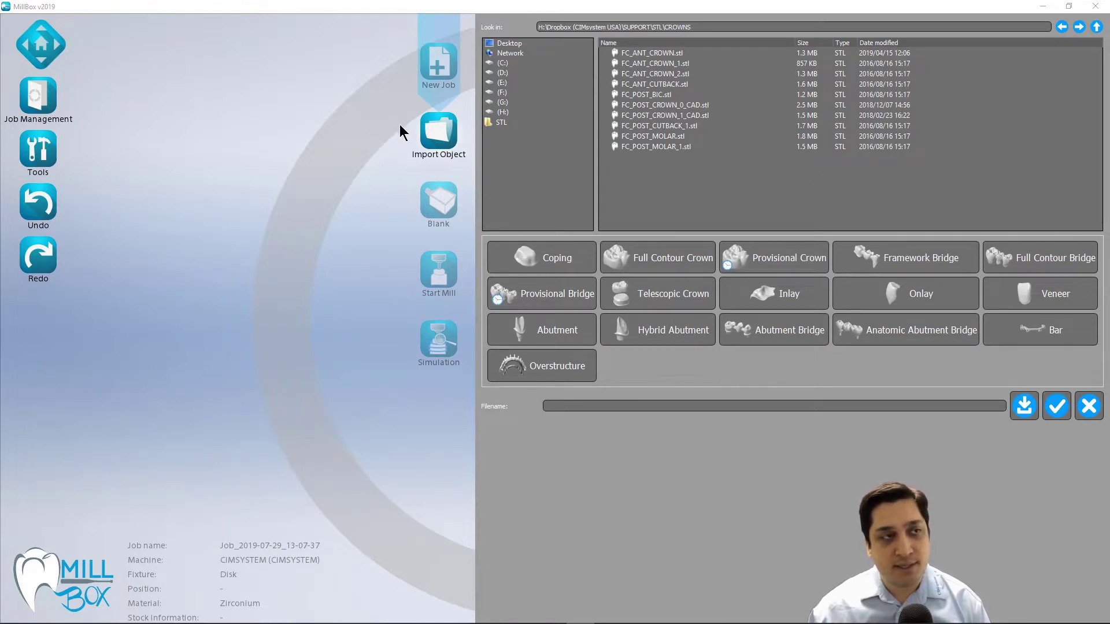
# Step: Import FC_POST_CROWN_0_CAD.stl and FC_POST_CROWN_1_CAD.stl together as Full Contour Crown objects
pyautogui.click(719, 105)
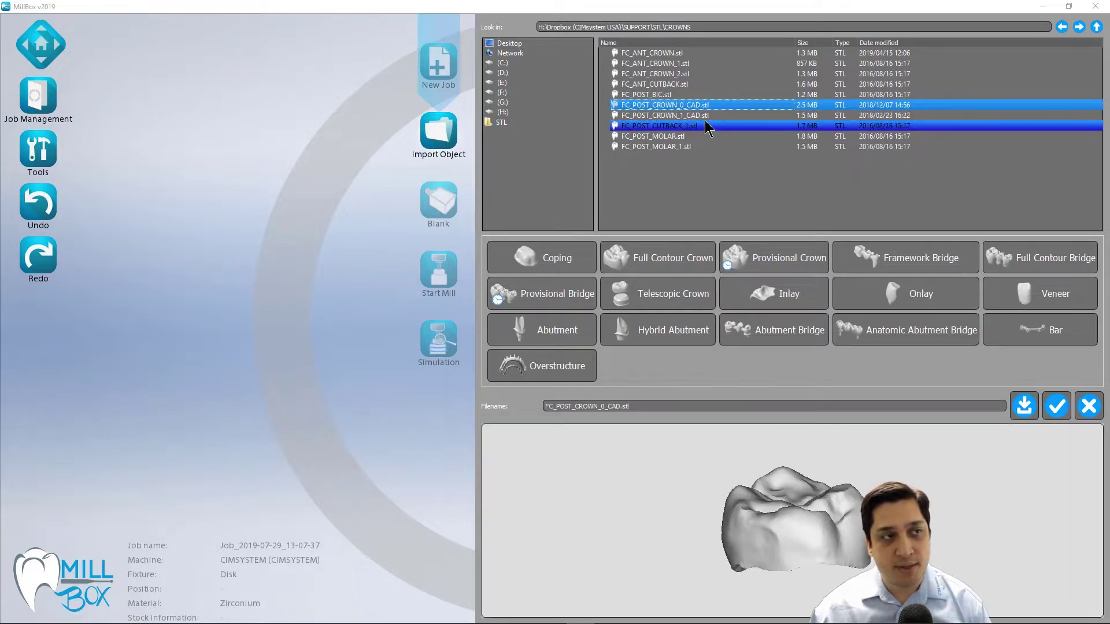
pyautogui.click(708, 115)
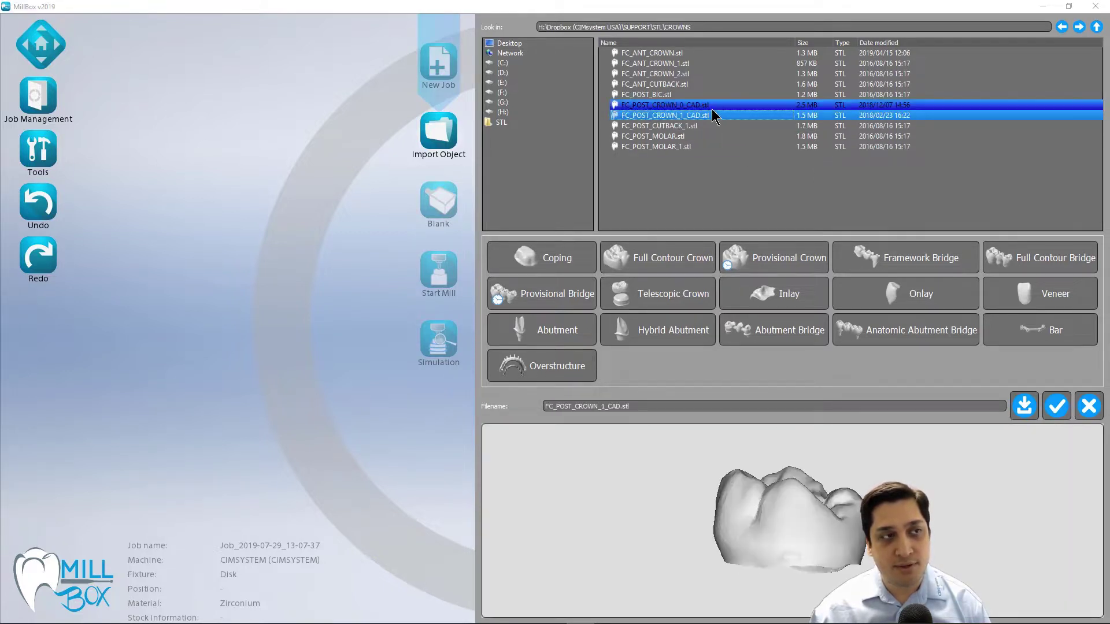
pyautogui.press('Up')
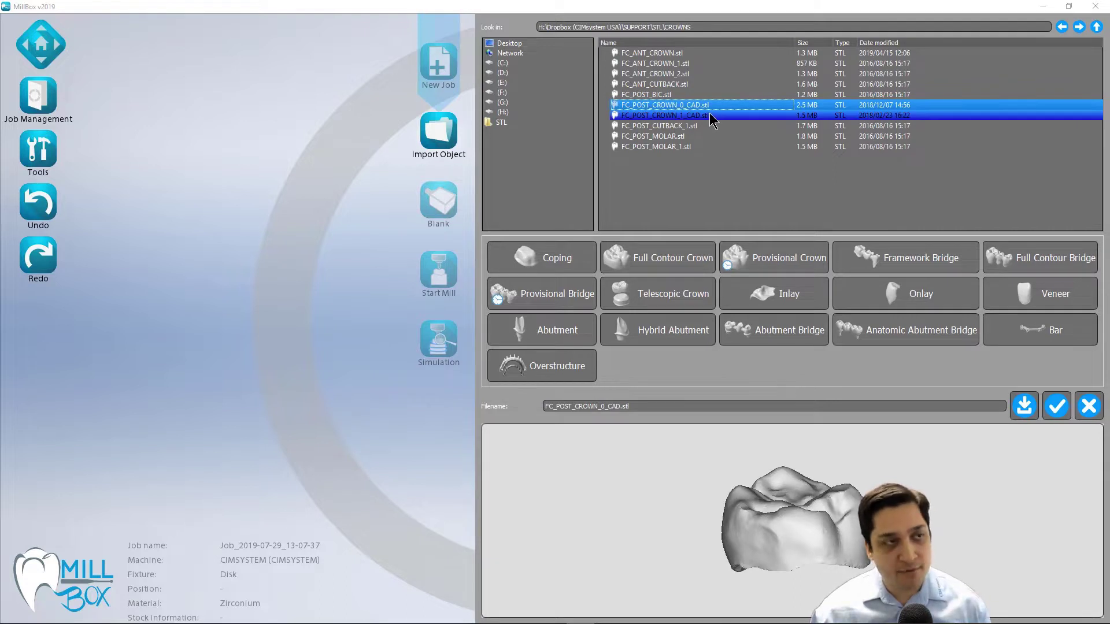
pyautogui.keyDown('shift'); pyautogui.click(712, 115); pyautogui.keyUp('shift')
pyautogui.click(652, 256)
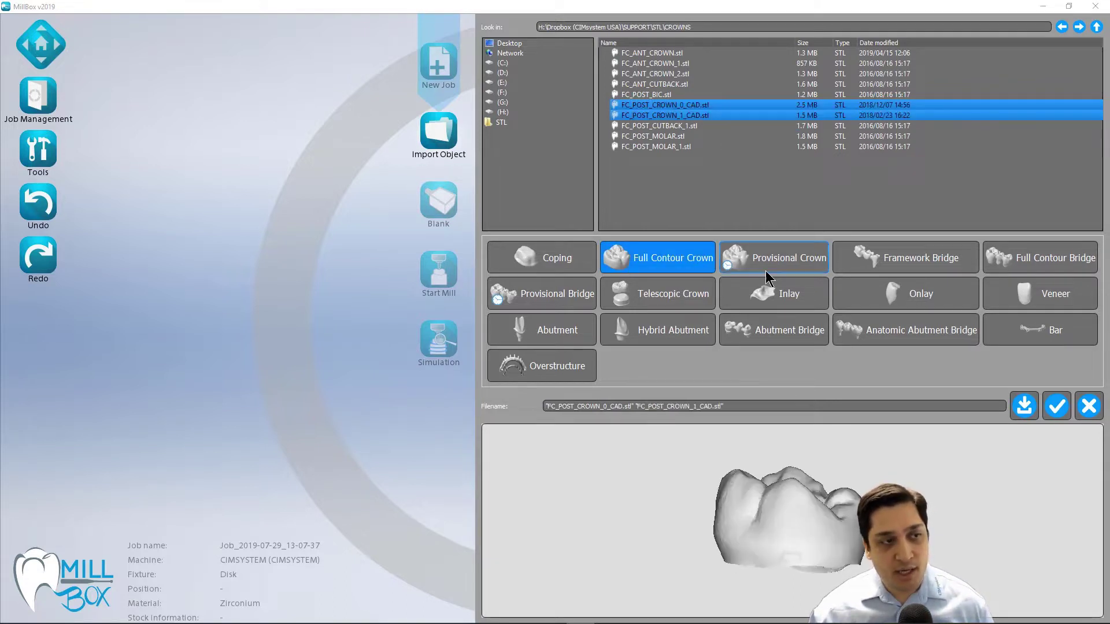
pyautogui.click(1057, 407)
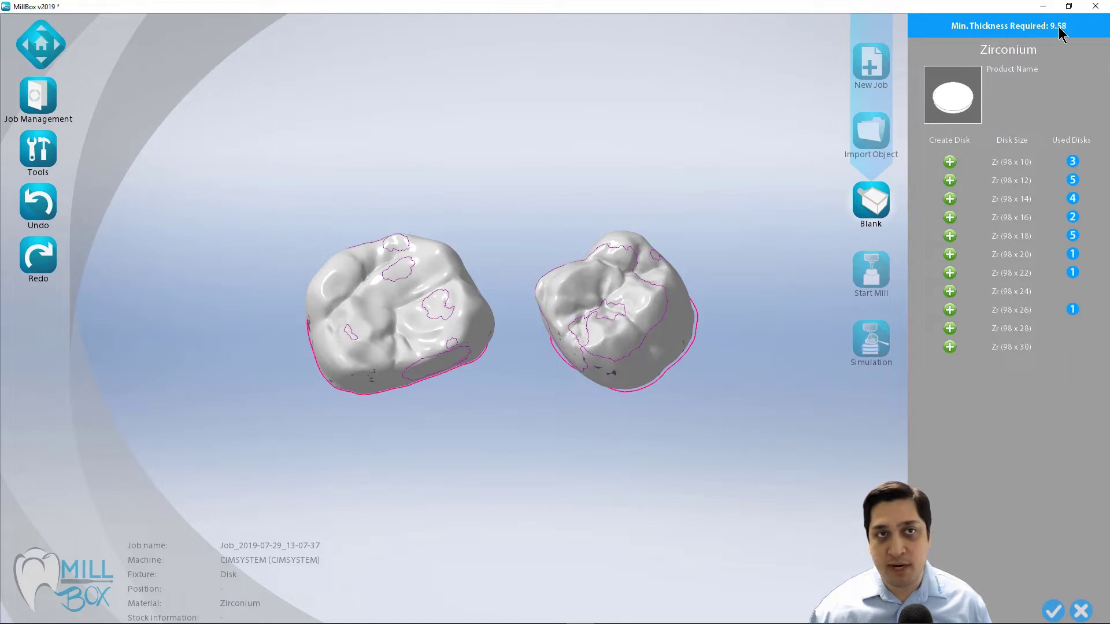
# Step: Preview the crowns' nesting on the used Zr (98 x 10) disks and check the creation settings of a new Zr (98 x 12) disk
pyautogui.moveTo(654, 307); pyautogui.dragTo(673, 326, button='middle')
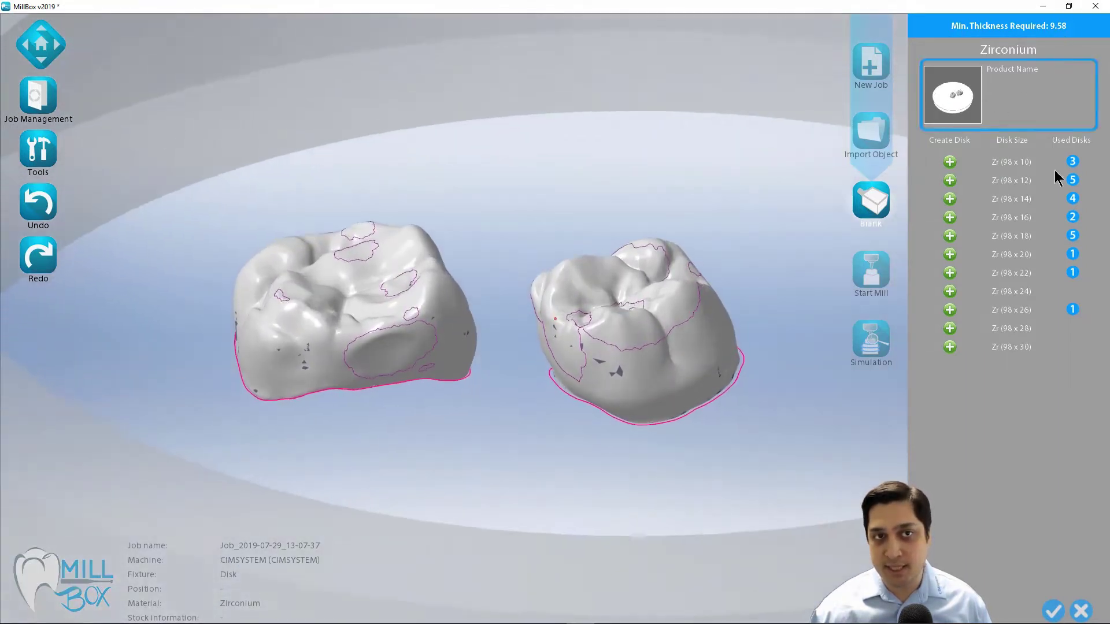
pyautogui.click(1075, 163)
pyautogui.click(1074, 162)
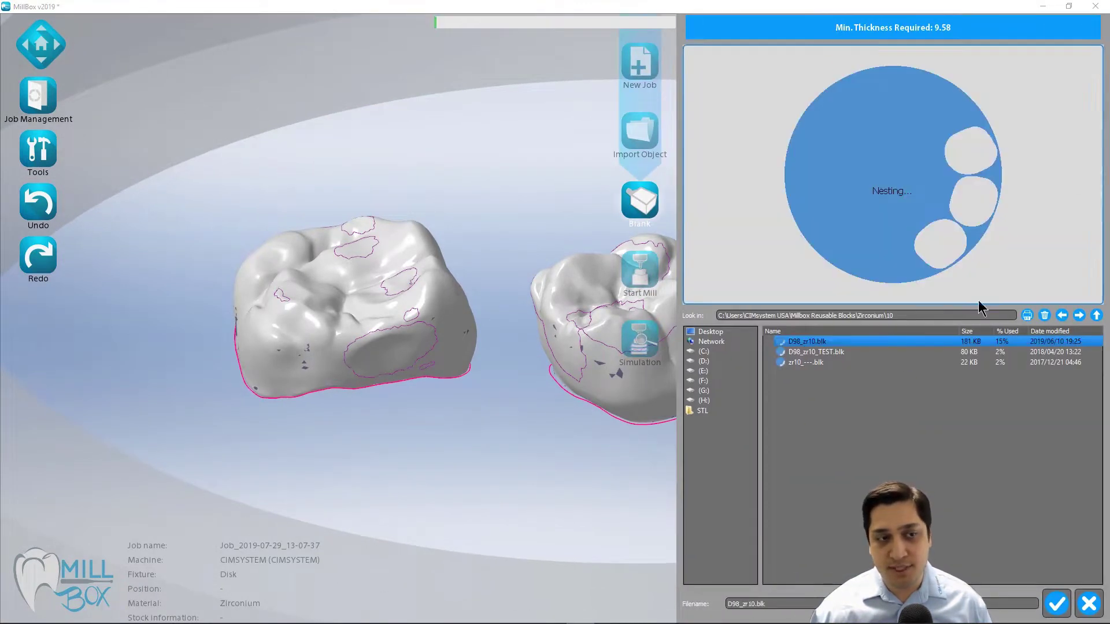
pyautogui.click(838, 353)
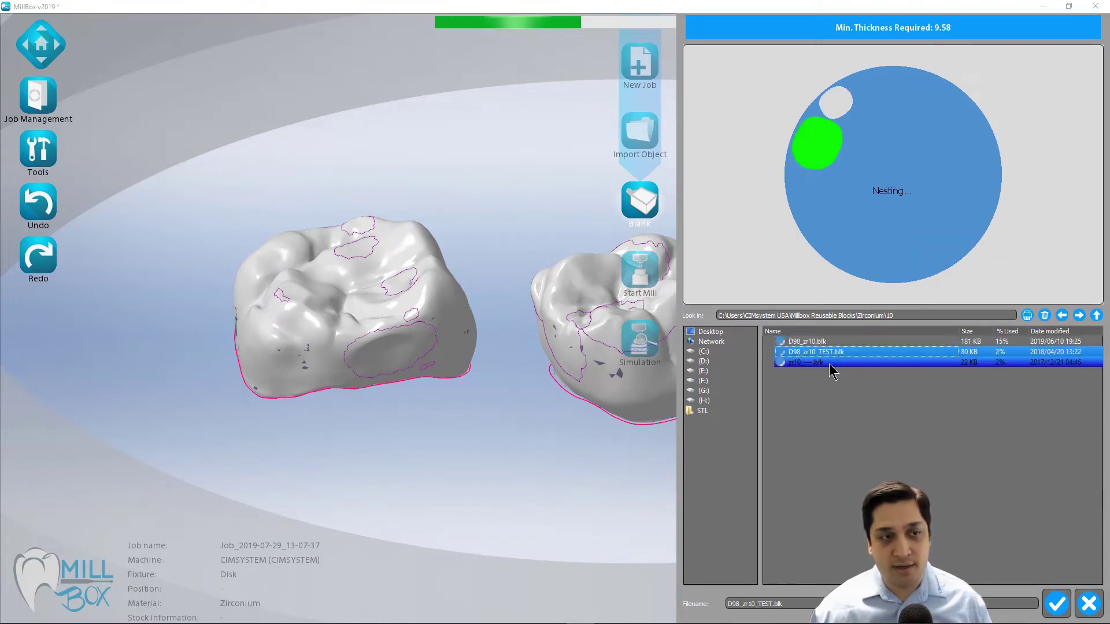
pyautogui.click(830, 363)
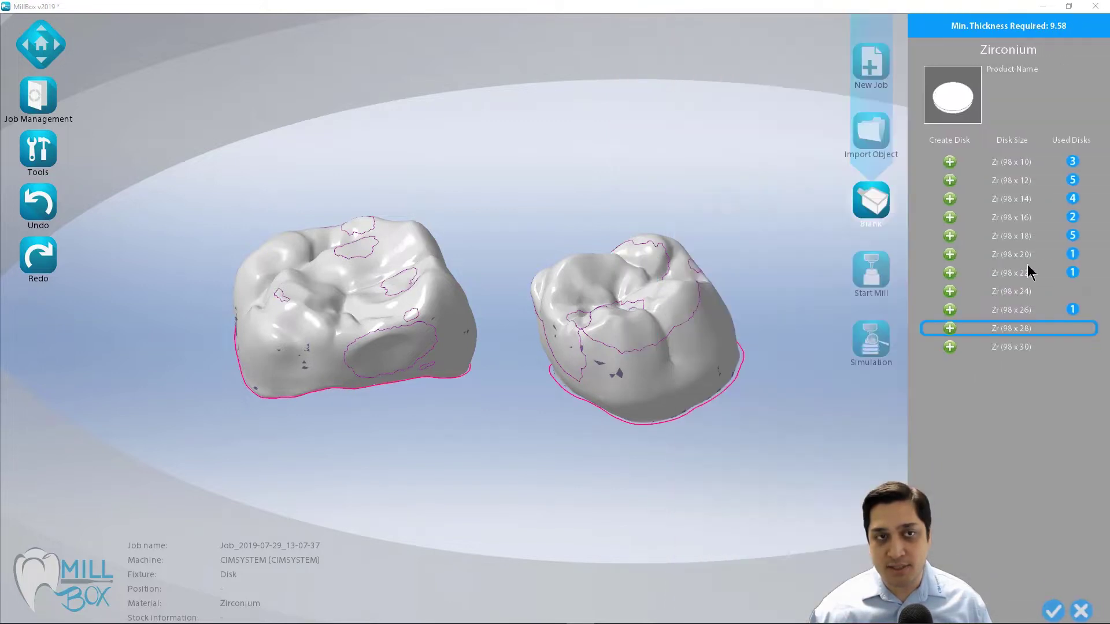
pyautogui.click(950, 181)
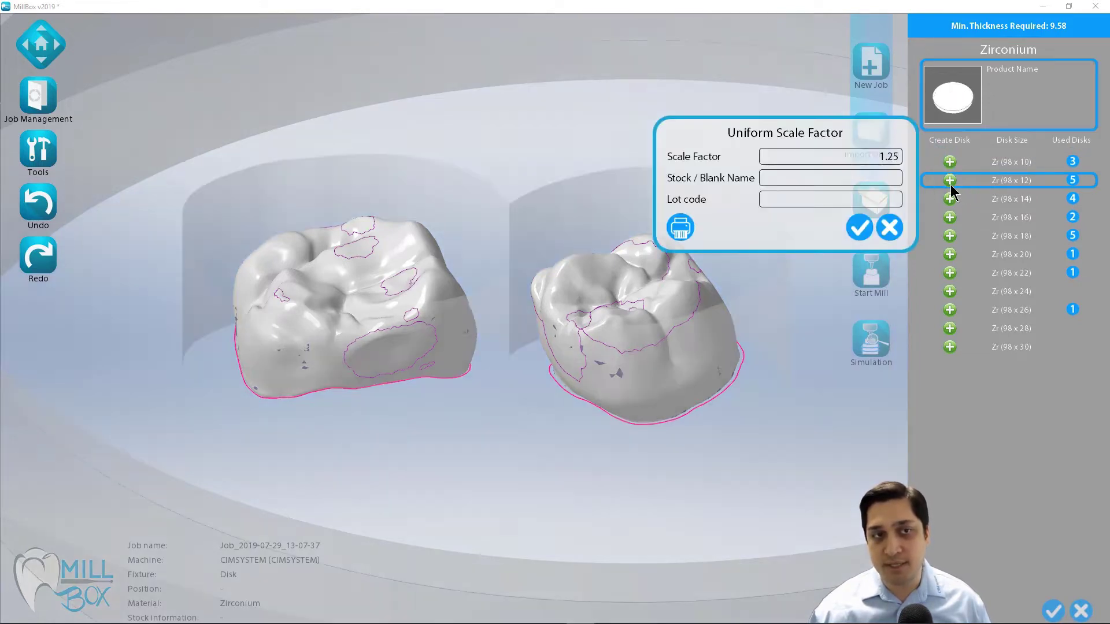
pyautogui.click(888, 228)
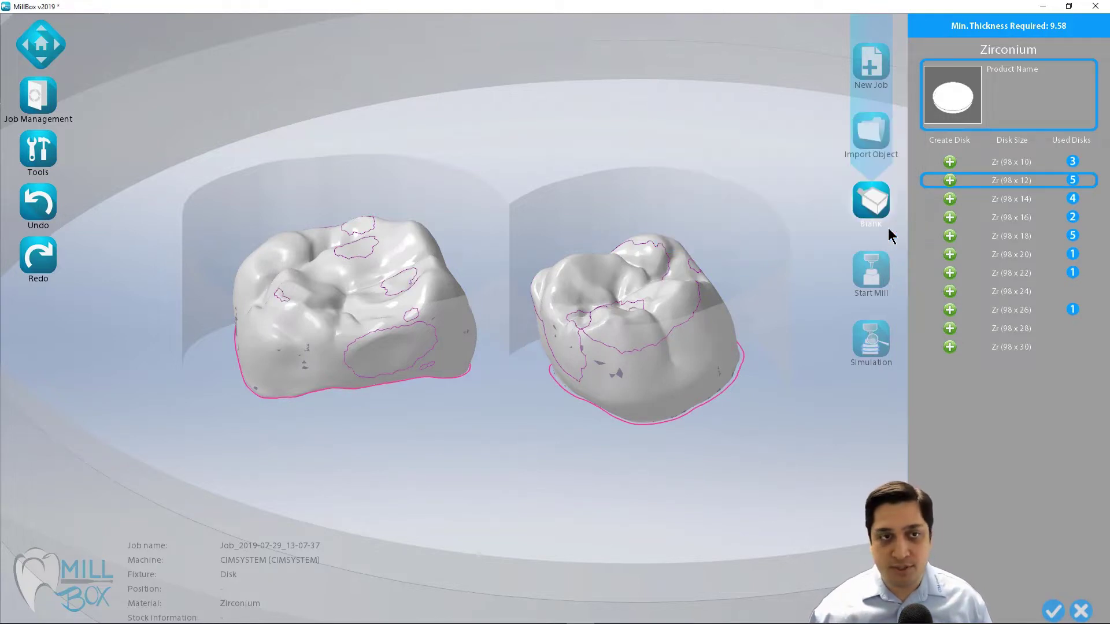
# Step: Load the used Zr (98 x 10) disk D98_zr10.blk as the blank after comparing it with D98_zr10_TEST.blk
pyautogui.click(1073, 163)
pyautogui.click(829, 354)
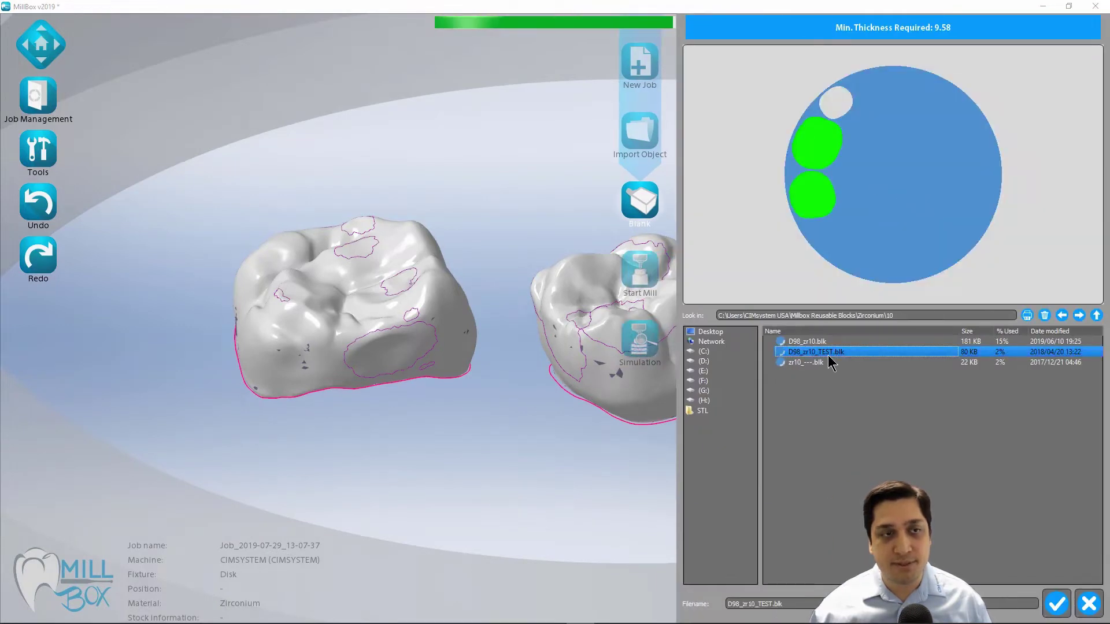
pyautogui.click(1010, 342)
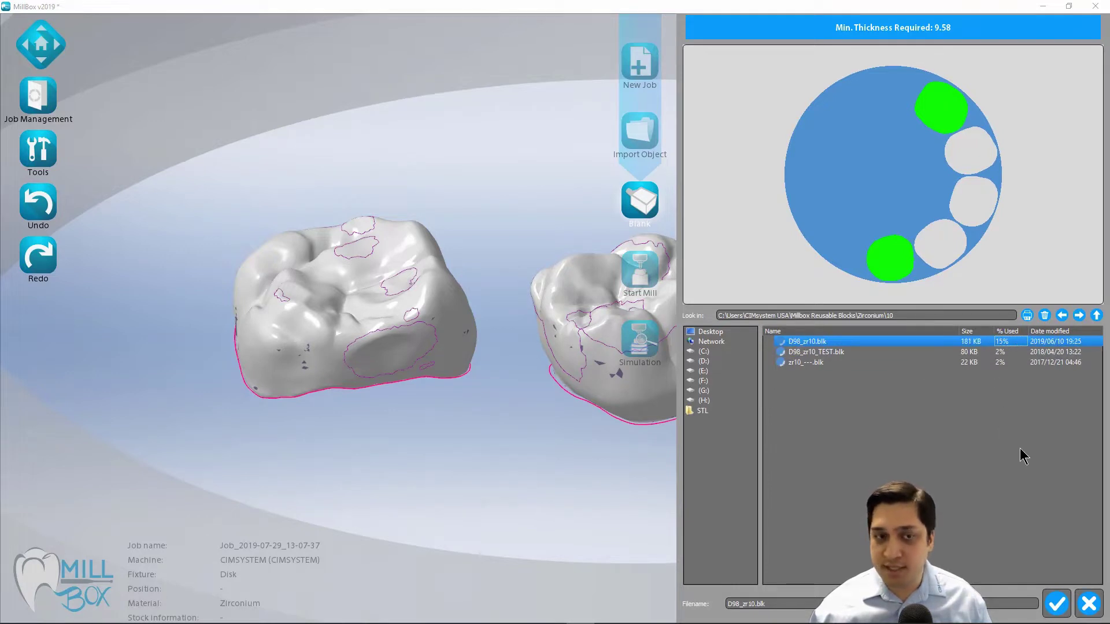
pyautogui.click(1056, 602)
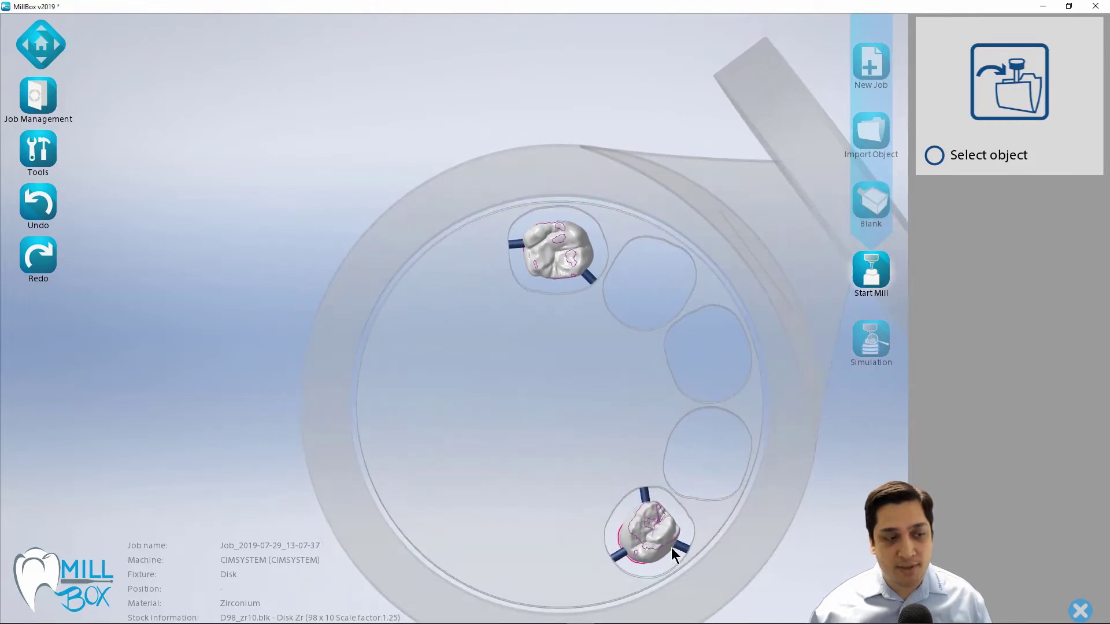
# Step: Move the FC_POST_CROWN_1_CAD crown across the disk to sit beside the other crown and inspect its connectors
pyautogui.moveTo(658, 536); pyautogui.dragTo(471, 296)
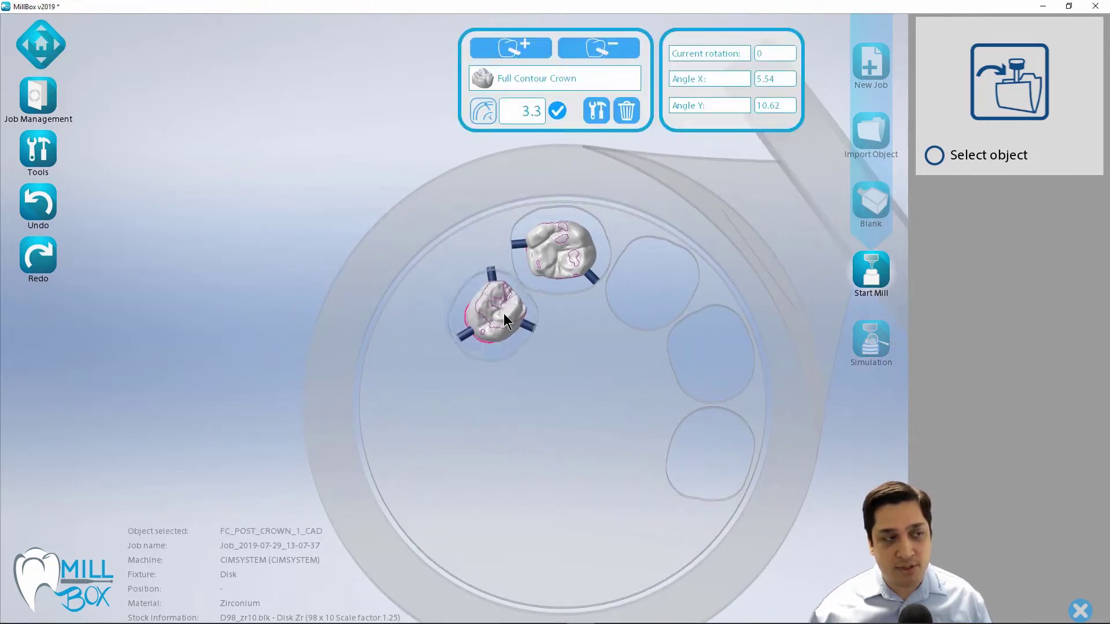
pyautogui.click(505, 314)
pyautogui.scroll(5, 481, 289)
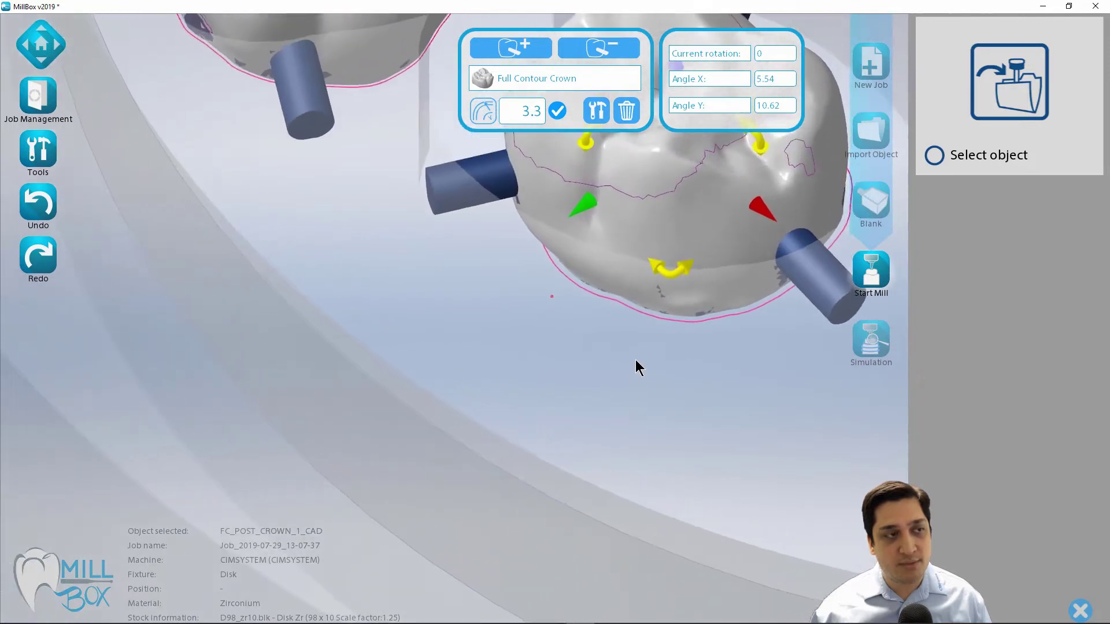
pyautogui.click(636, 359)
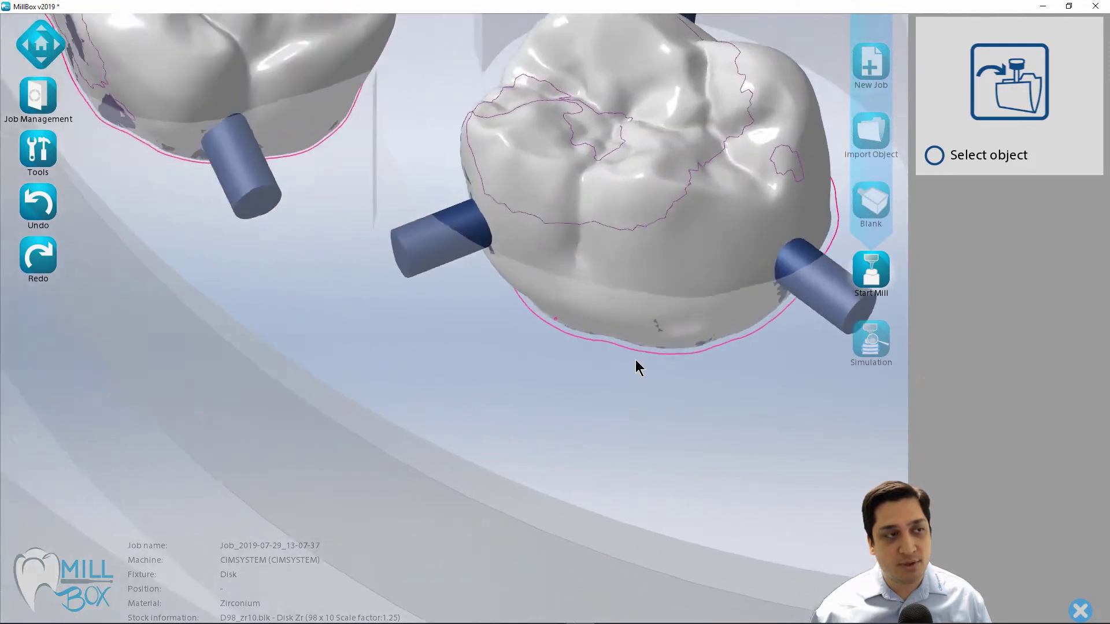
pyautogui.moveTo(636, 360); pyautogui.dragTo(691, 364, button='right')
pyautogui.scroll(-5, 690, 362)
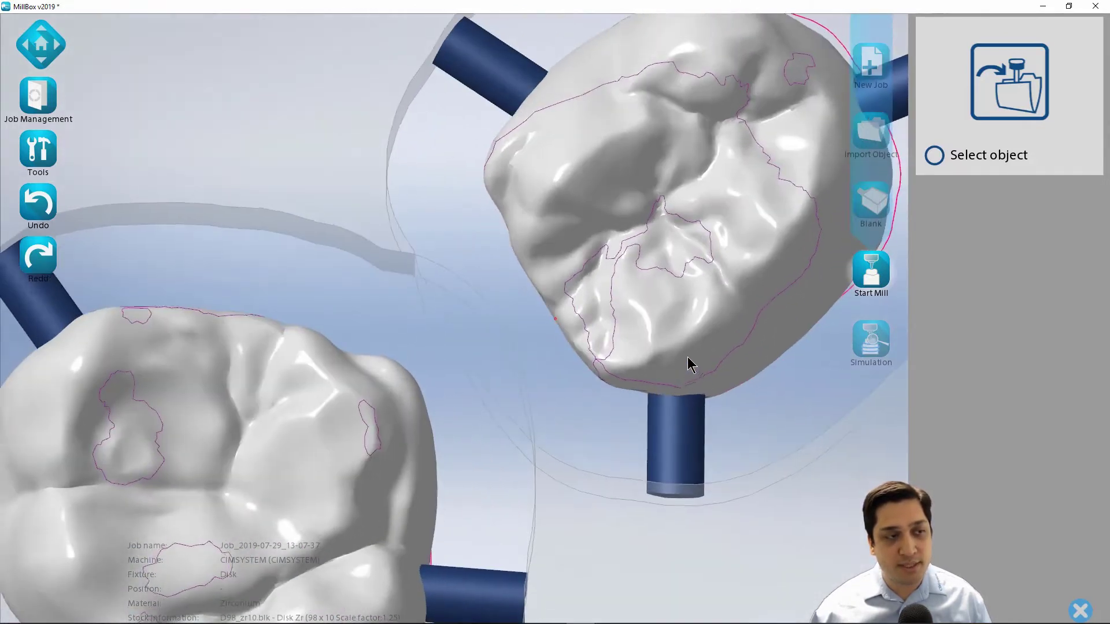
pyautogui.click(694, 318)
pyautogui.click(751, 437)
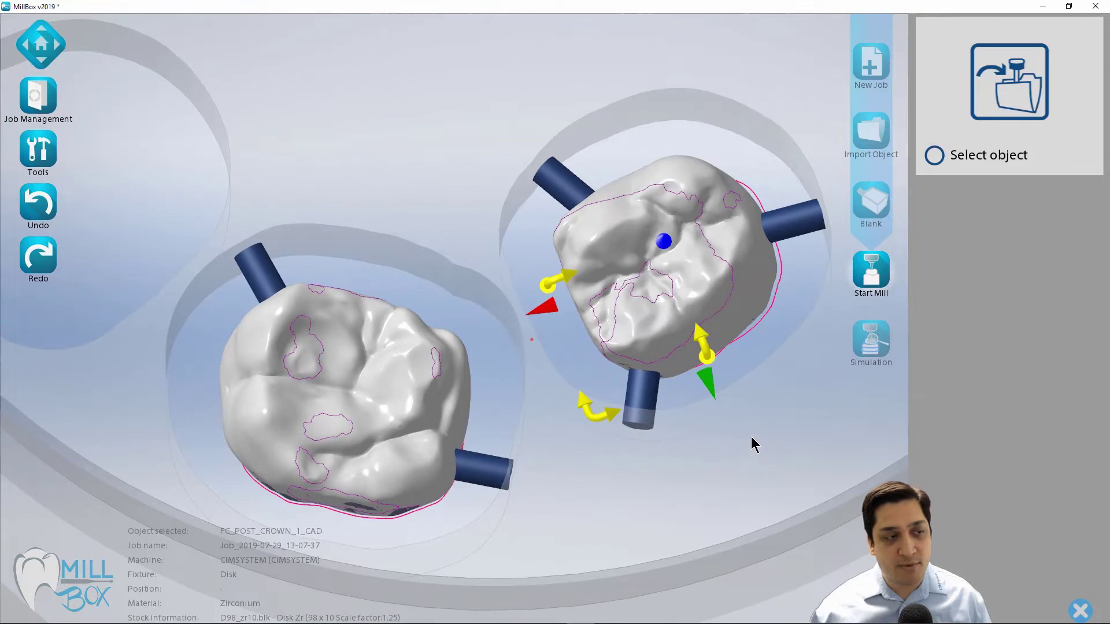
# Step: Slide the rim-facing connector of the FC_POST_CROWN_1_CAD crown to a new spot along the crown's perimeter
pyautogui.moveTo(751, 437); pyautogui.dragTo(678, 366, button='right')
pyautogui.click(662, 345)
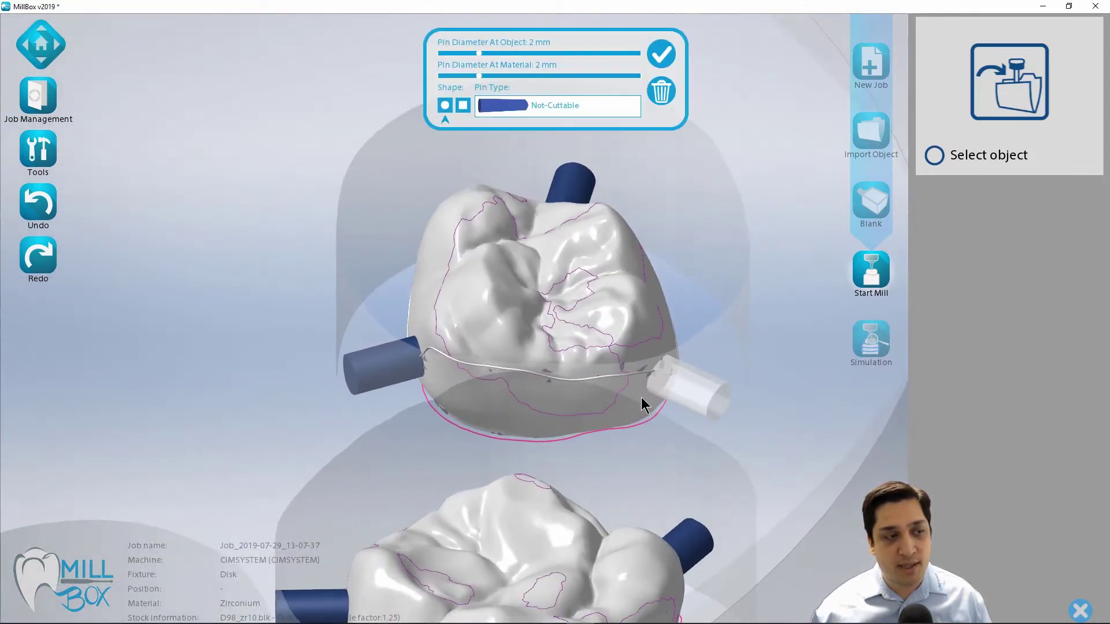
pyautogui.click(796, 410)
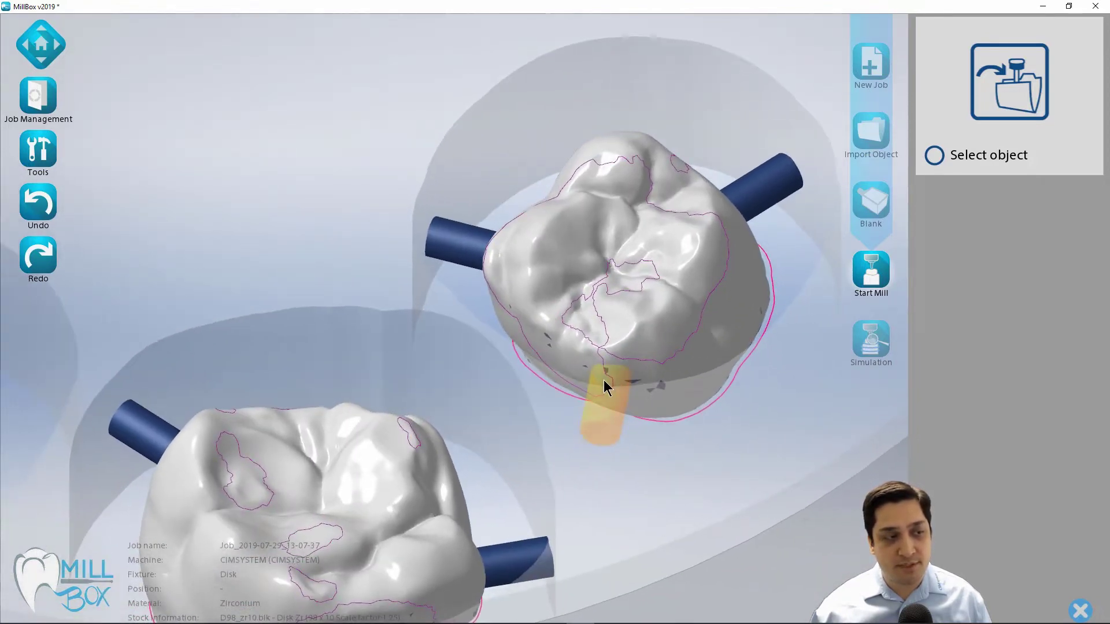
pyautogui.click(622, 405)
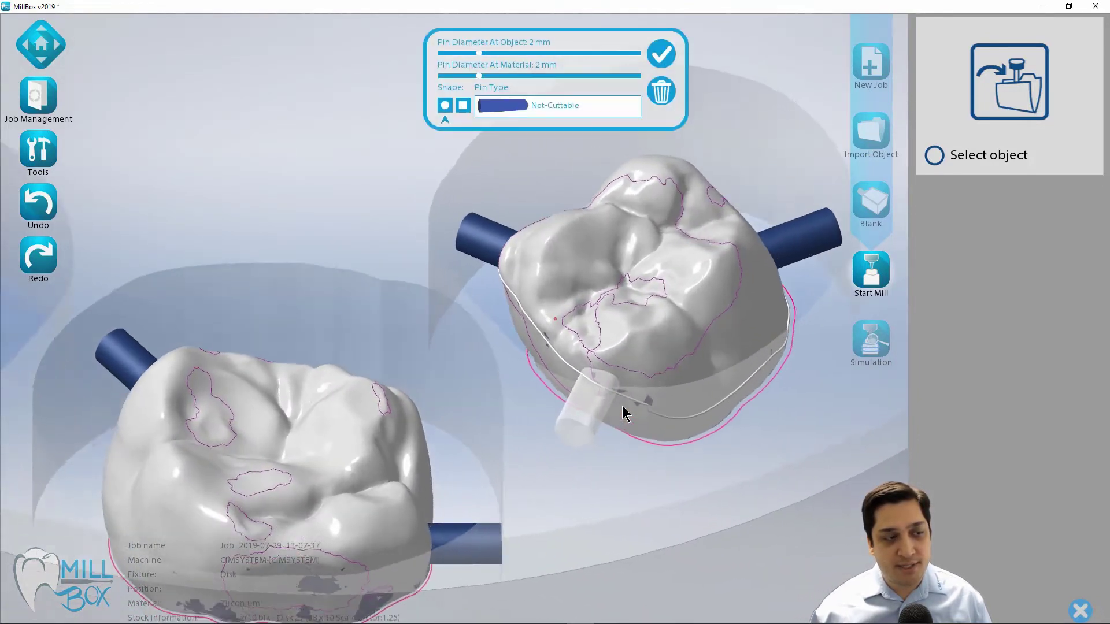
pyautogui.moveTo(622, 405); pyautogui.dragTo(627, 441)
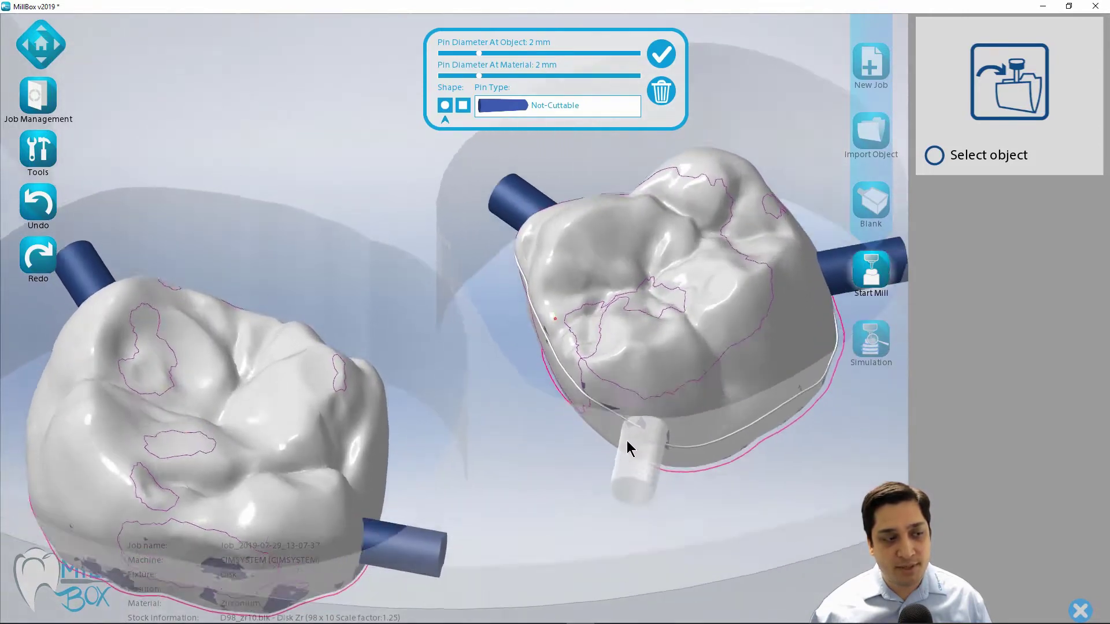
pyautogui.scroll(-5, 624, 436)
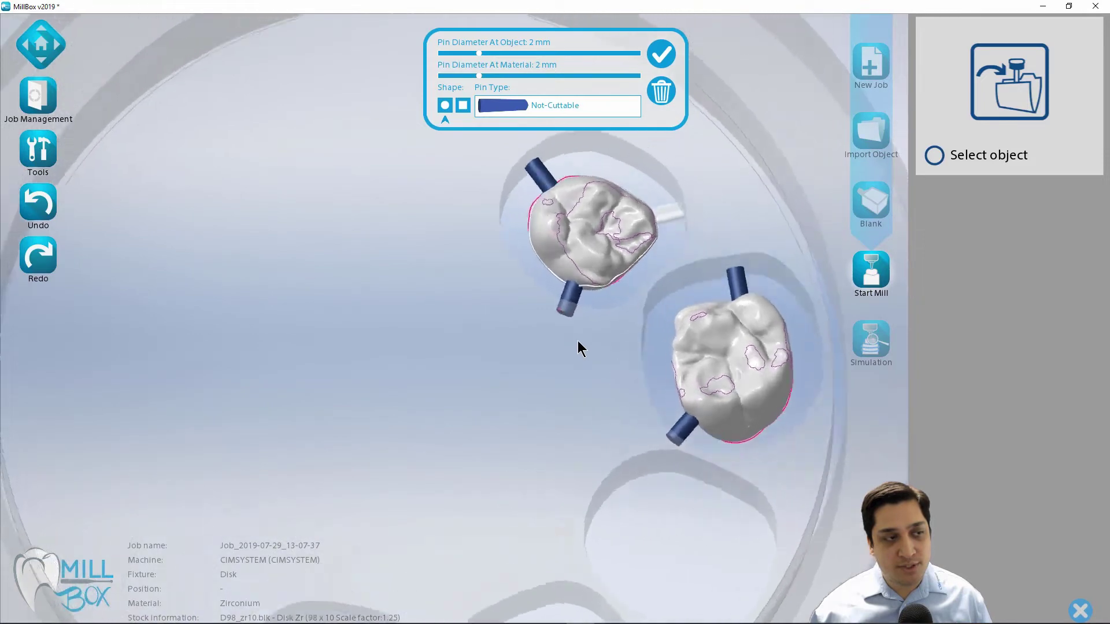
pyautogui.click(586, 327)
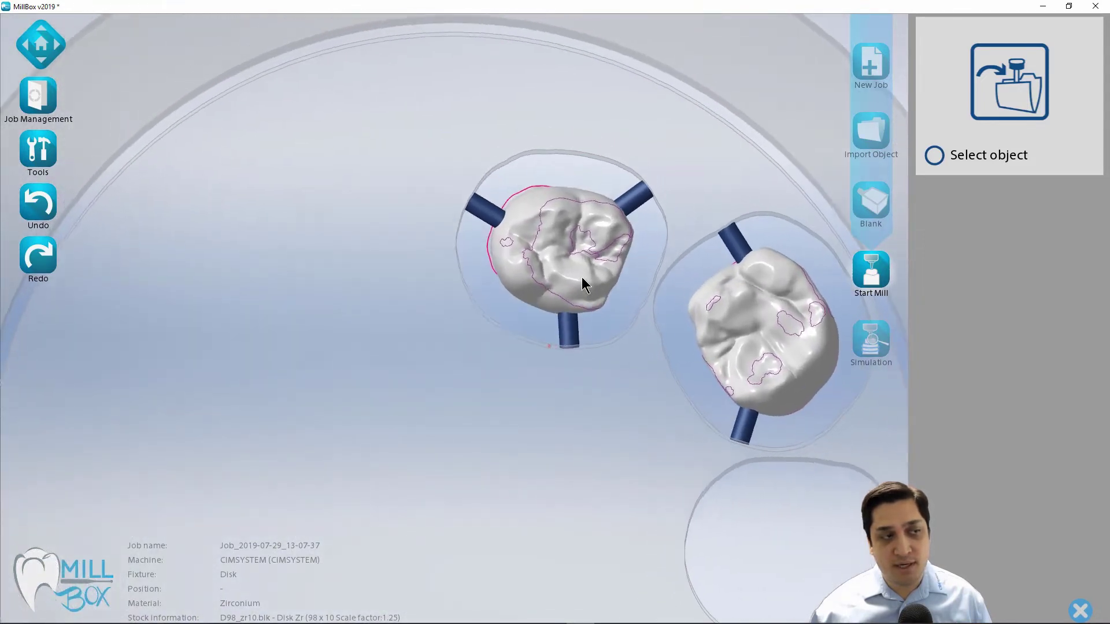
# Step: Reposition the FC_POST_CROWN_1_CAD connector that points toward the disk's interior
pyautogui.moveTo(582, 276); pyautogui.dragTo(597, 397, button='middle')
pyautogui.click(588, 386)
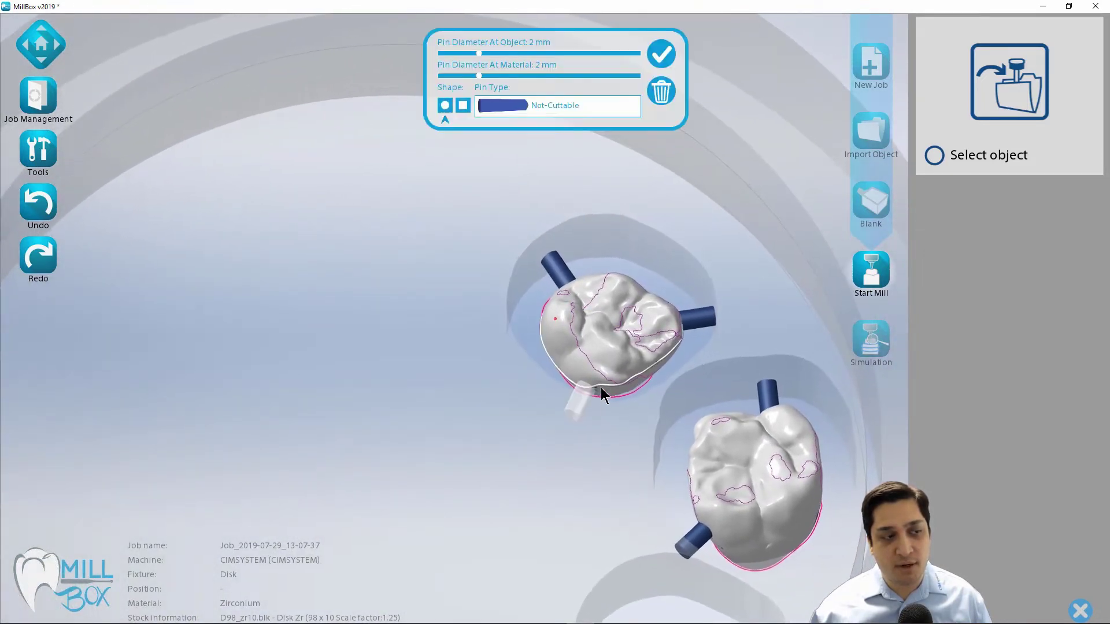
pyautogui.click(601, 388)
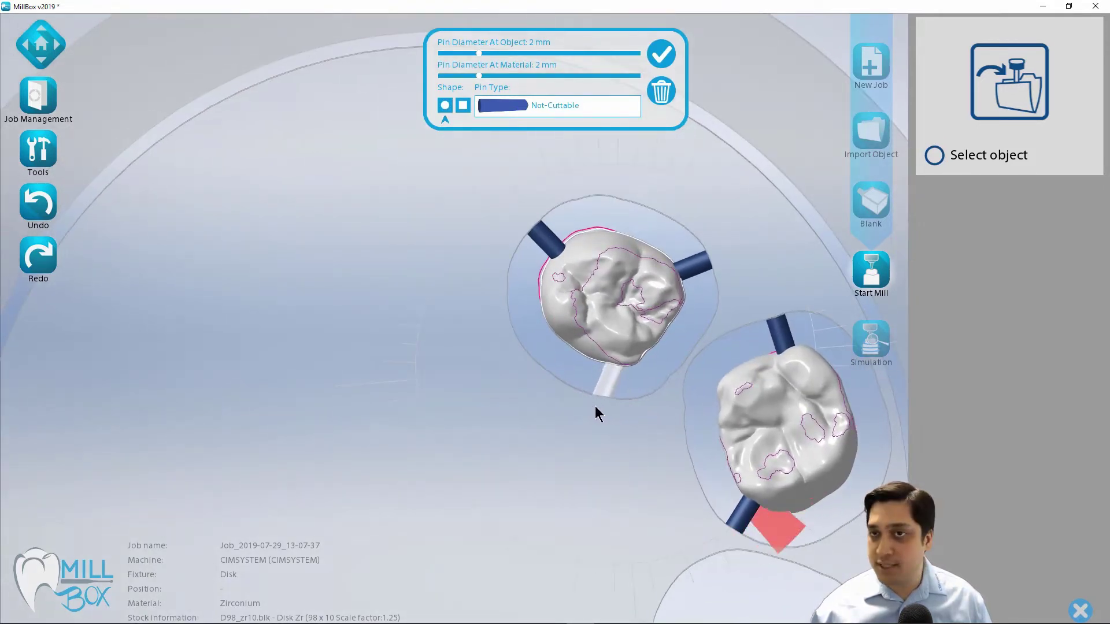
pyautogui.click(646, 470)
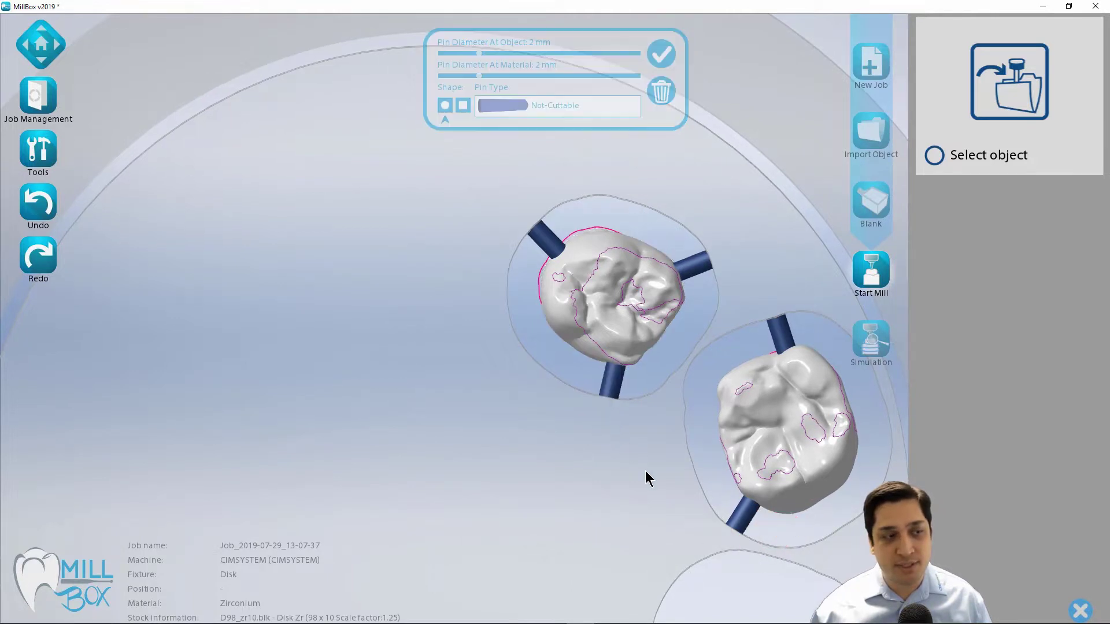
# Step: Reposition the connector beside the marked undercut areas along the side wall of the FC_POST_CROWN_0_CAD crown
pyautogui.scroll(-5, 643, 468)
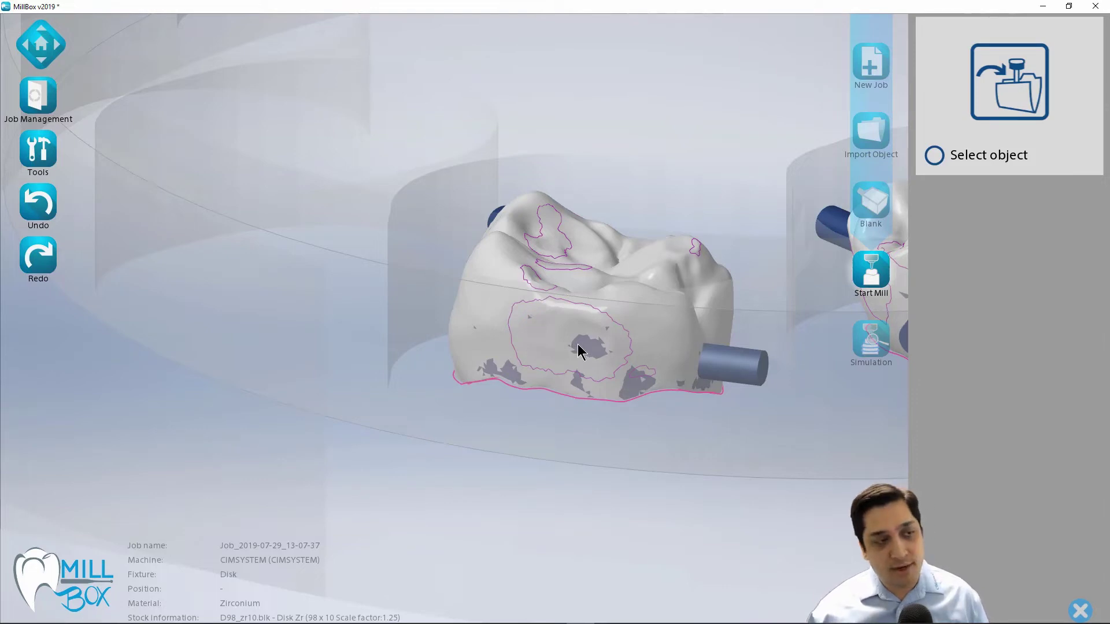
pyautogui.rightClick(578, 345)
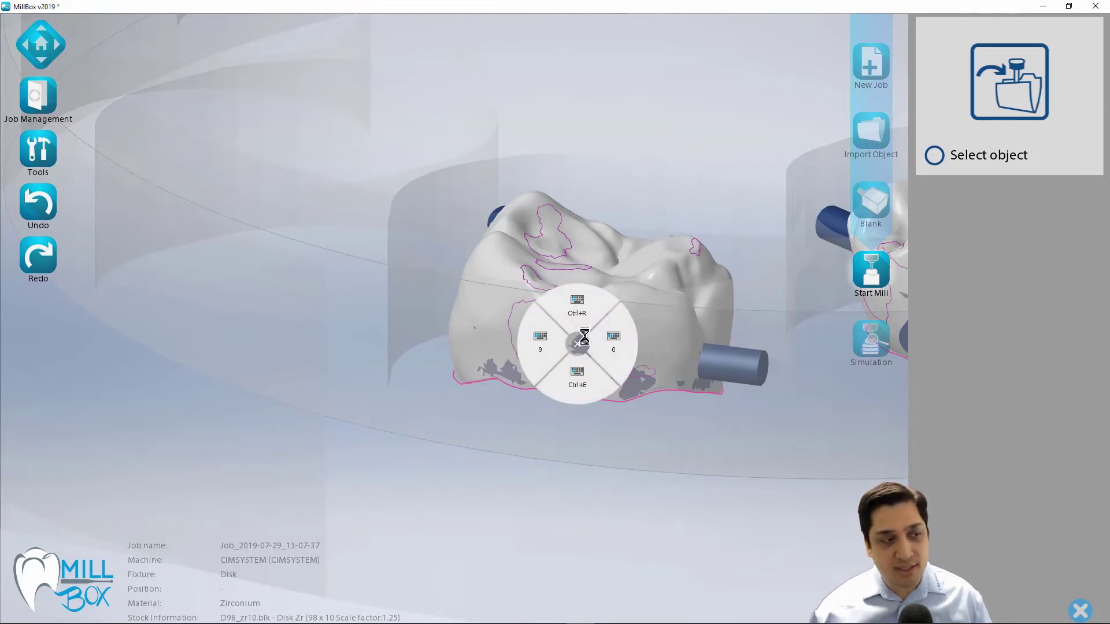
pyautogui.moveTo(605, 459); pyautogui.dragTo(594, 354, button='right')
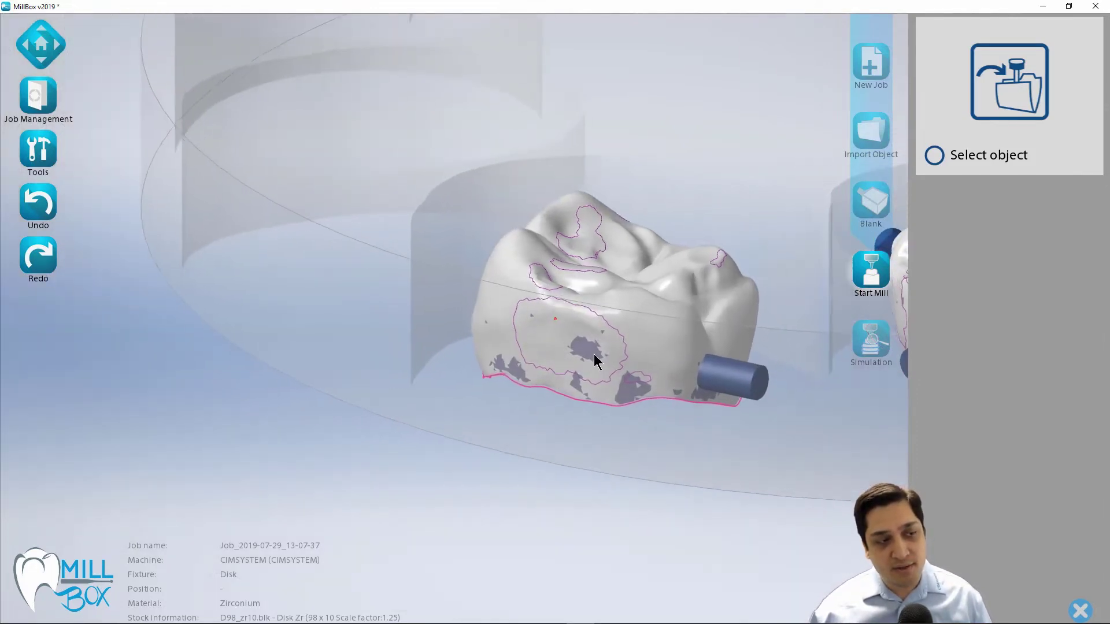
pyautogui.scroll(-1, 594, 352)
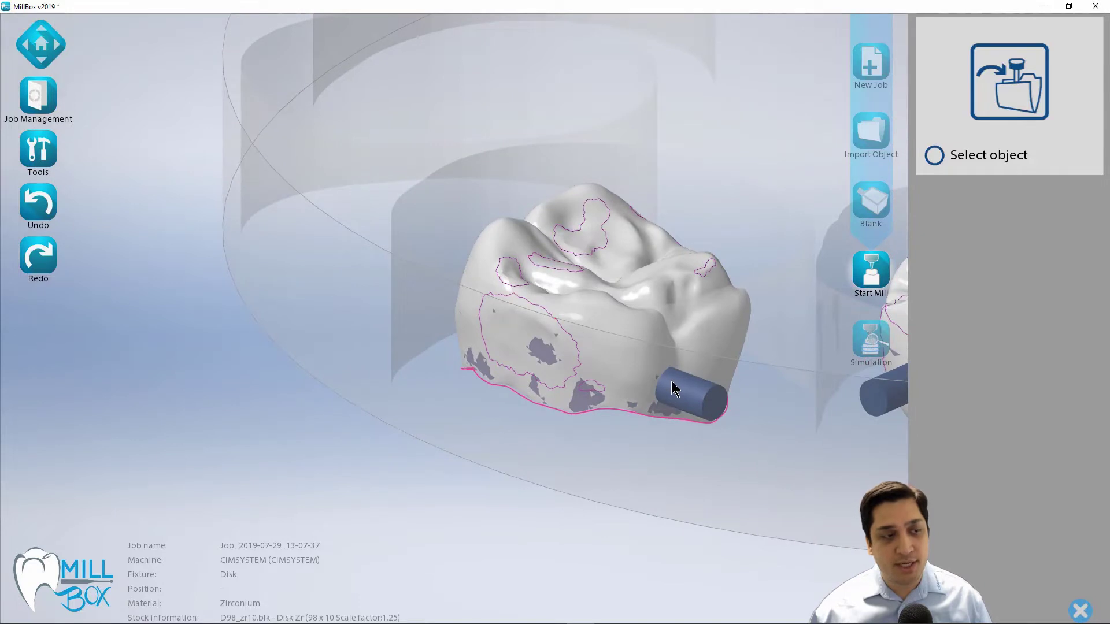
pyautogui.click(667, 395)
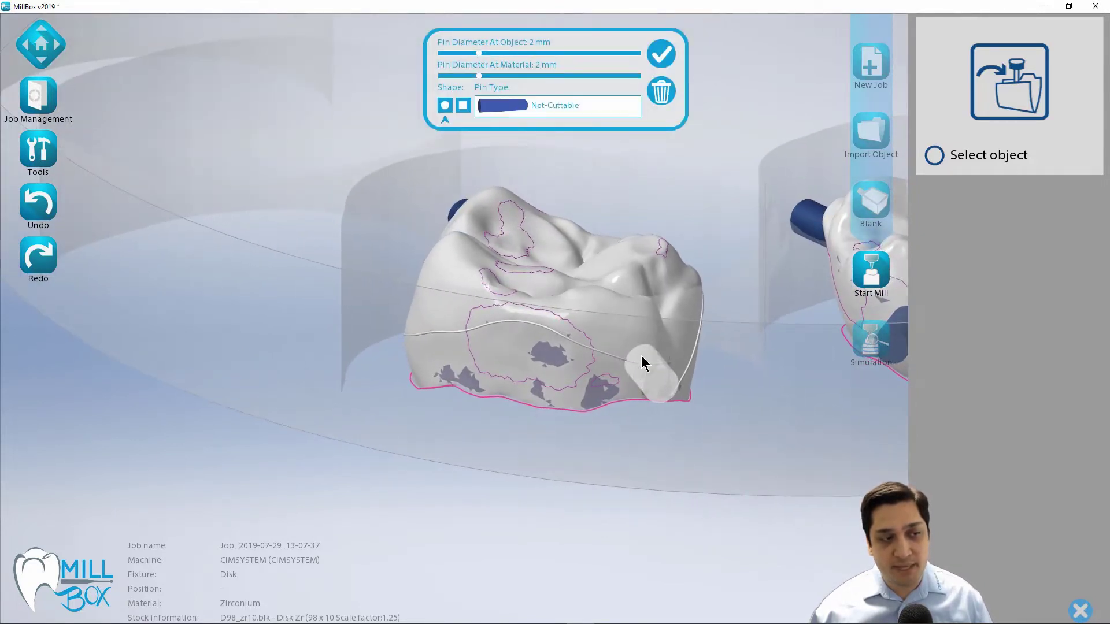
pyautogui.moveTo(642, 357); pyautogui.dragTo(639, 315)
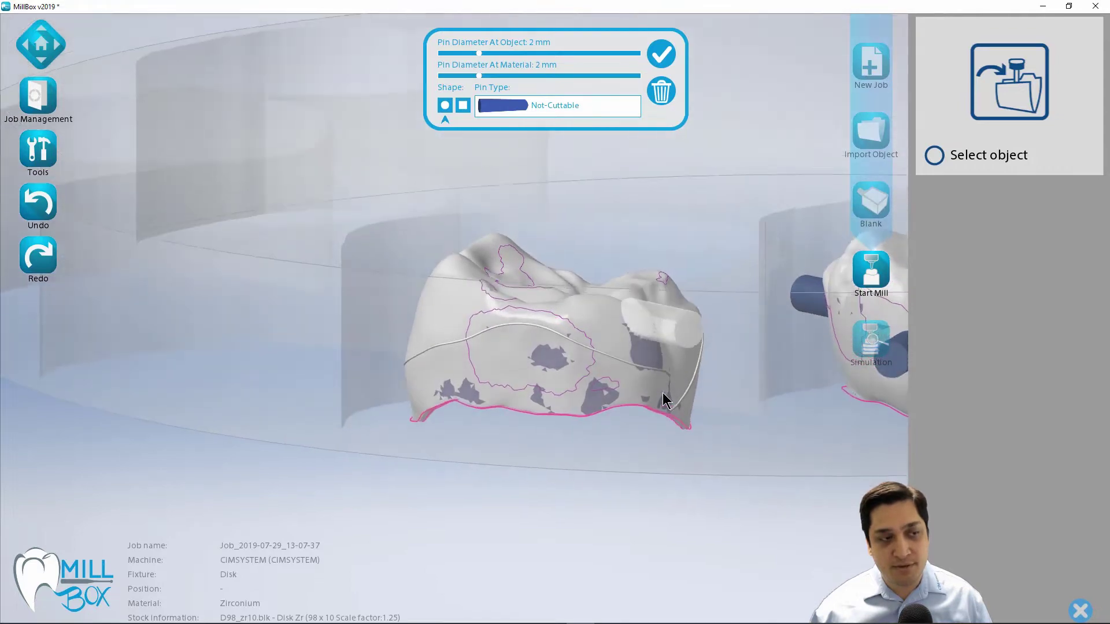
pyautogui.scroll(4, 667, 391)
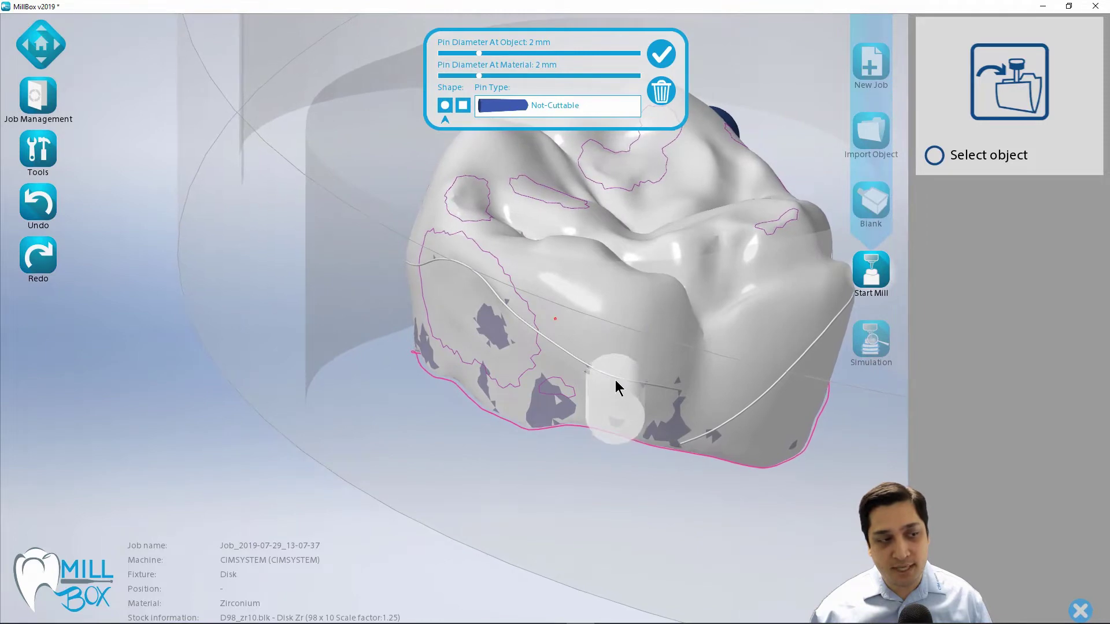
pyautogui.click(599, 455)
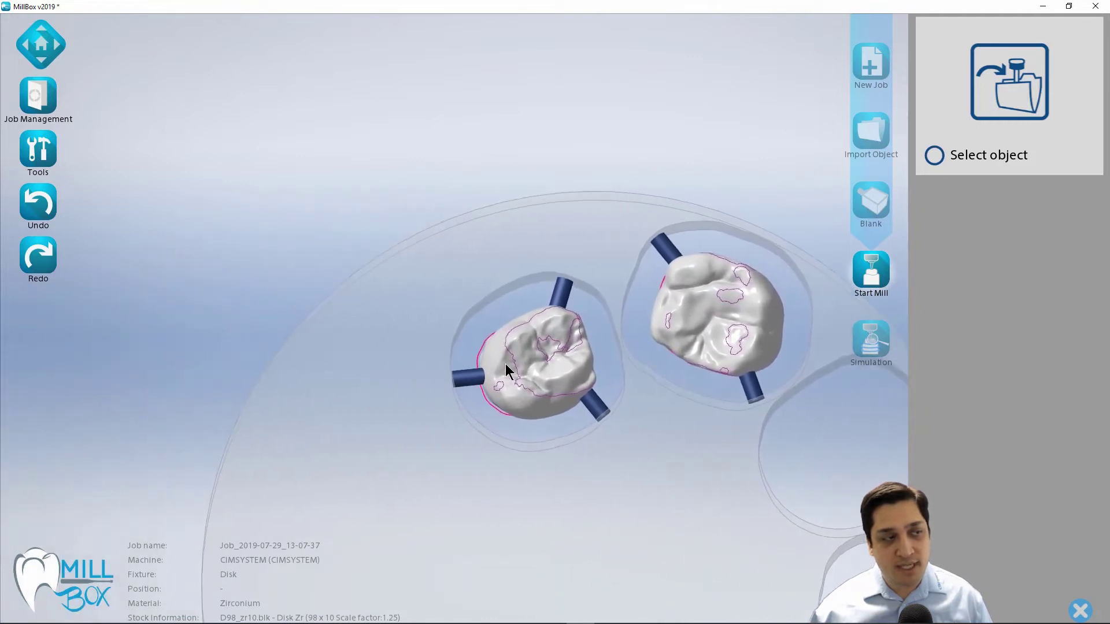
# Step: Rotate the FC_POST_CROWN_1_CAD crown to Angle X 8.71 and Angle Y 8.24 and shift it closer to the disk's rim and the other crown
pyautogui.click(549, 362)
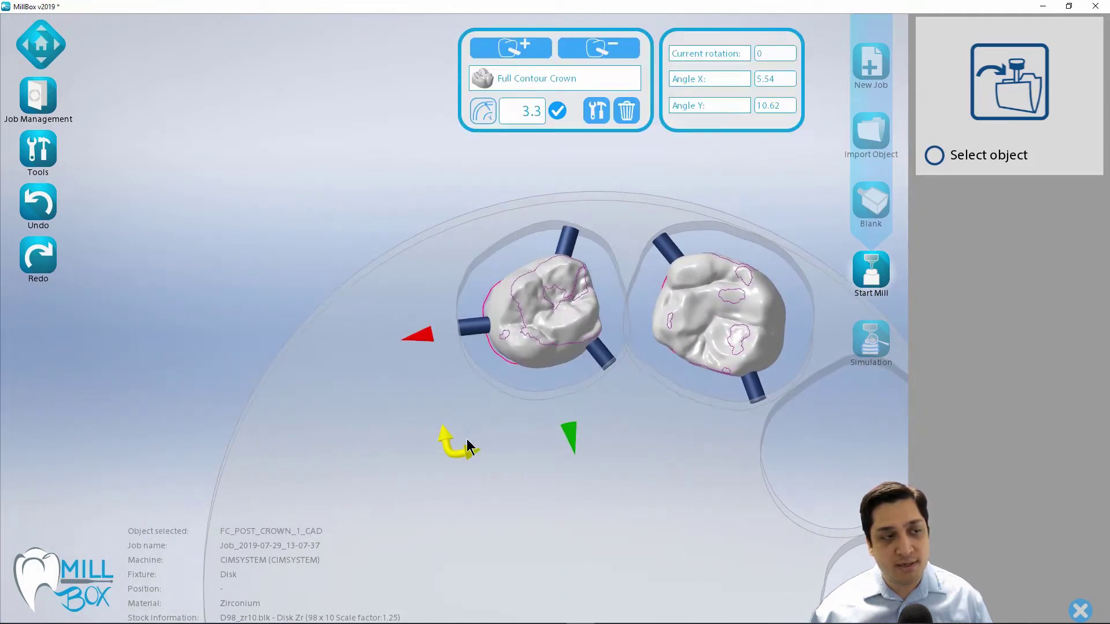
pyautogui.moveTo(466, 445); pyautogui.dragTo(426, 415)
pyautogui.click(537, 305)
pyautogui.moveTo(538, 309); pyautogui.dragTo(563, 287)
pyautogui.moveTo(561, 282); pyautogui.dragTo(588, 376, button='right')
pyautogui.scroll(-1, 588, 376)
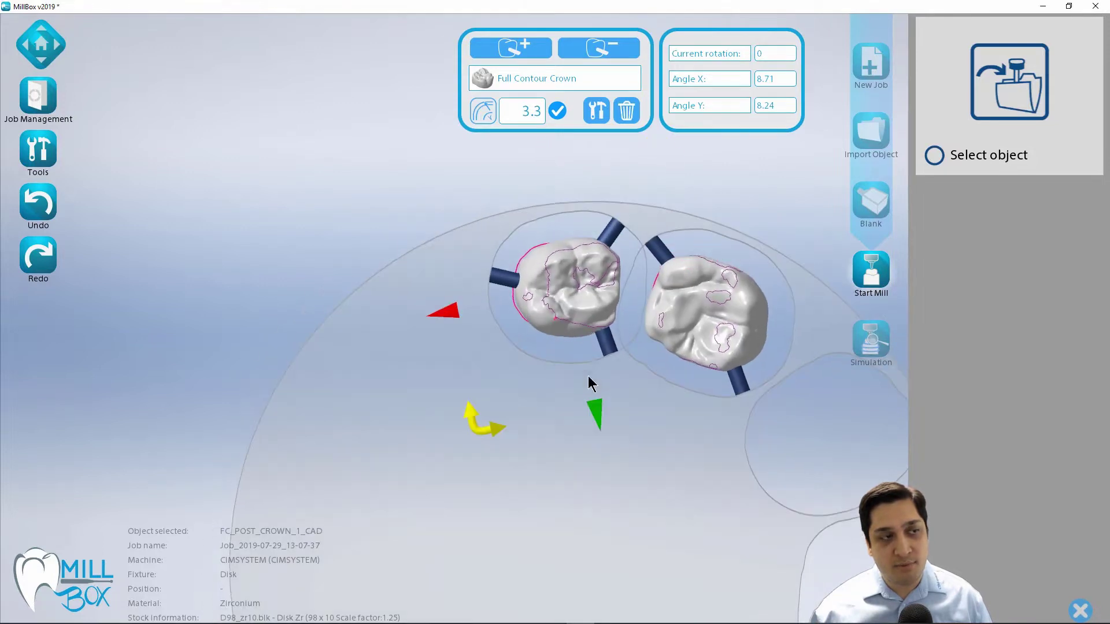
pyautogui.moveTo(572, 300); pyautogui.dragTo(570, 287)
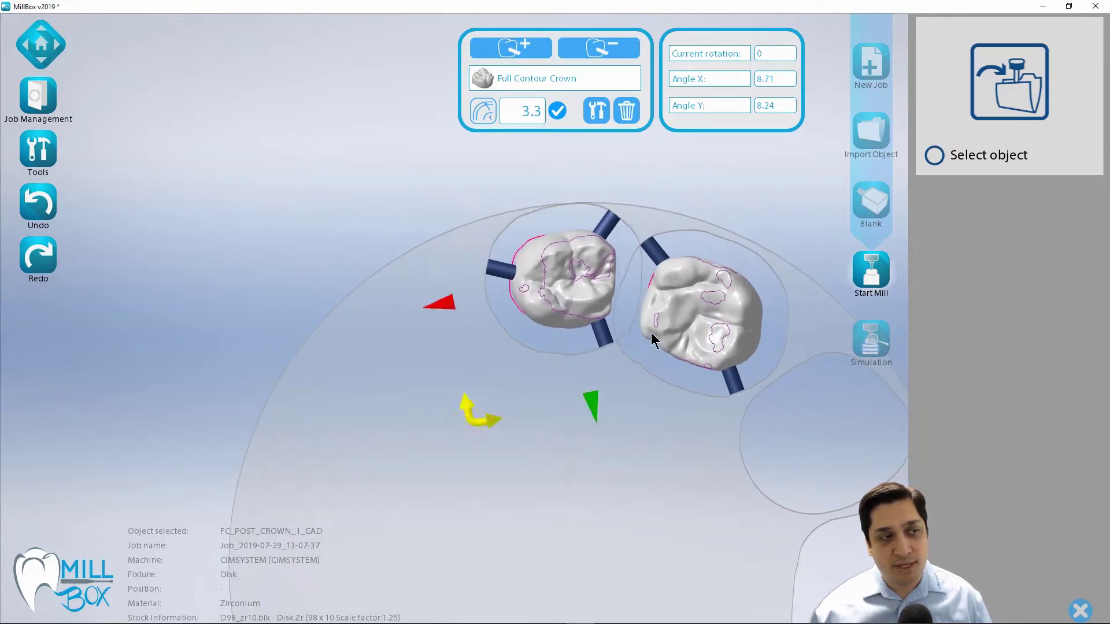
pyautogui.click(675, 430)
# Step: Rotate the FC_POST_CROWN_0_CAD crown within the disk plane to Angle X 8.97 and Angle Y 7.97
pyautogui.moveTo(675, 430); pyautogui.dragTo(655, 384, button='right')
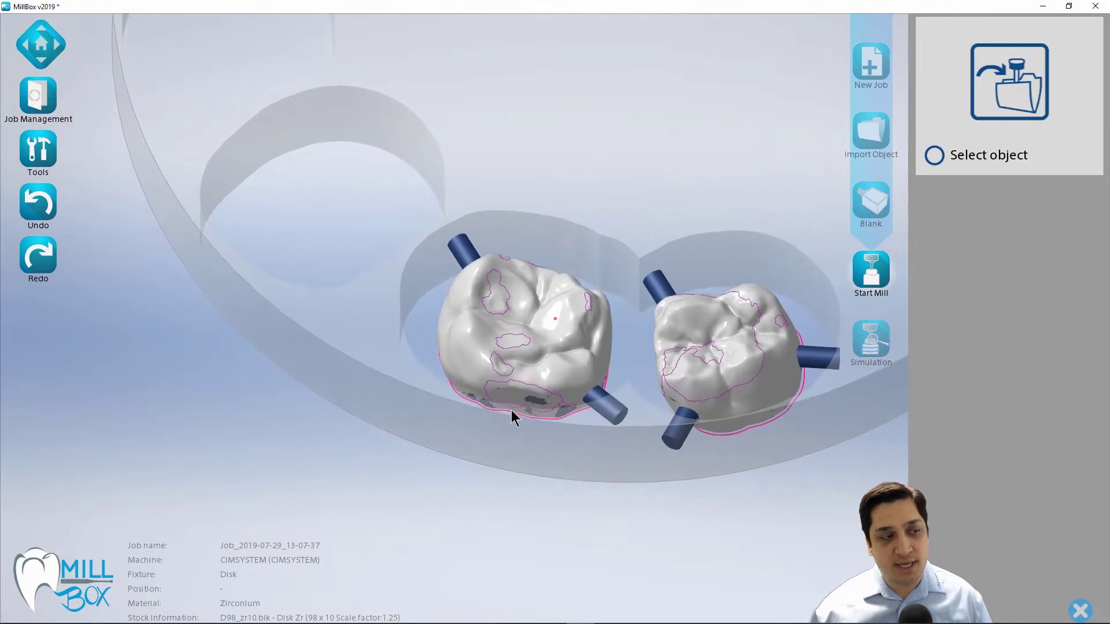
pyautogui.scroll(2, 511, 411)
pyautogui.moveTo(511, 410); pyautogui.dragTo(533, 336, button='middle')
pyautogui.scroll(2, 569, 342)
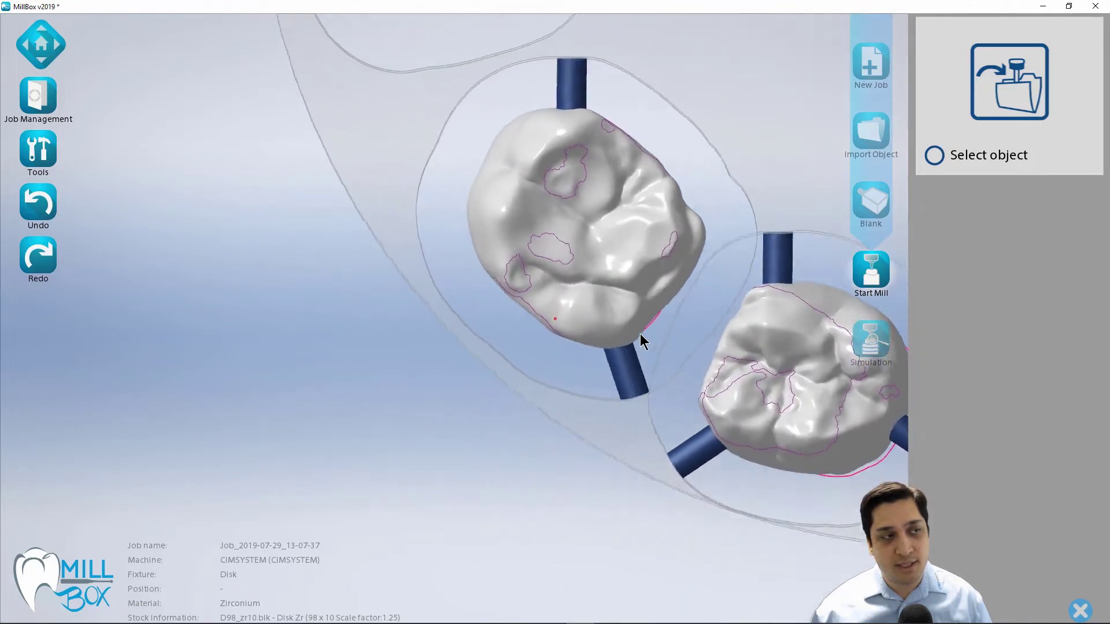
pyautogui.click(585, 293)
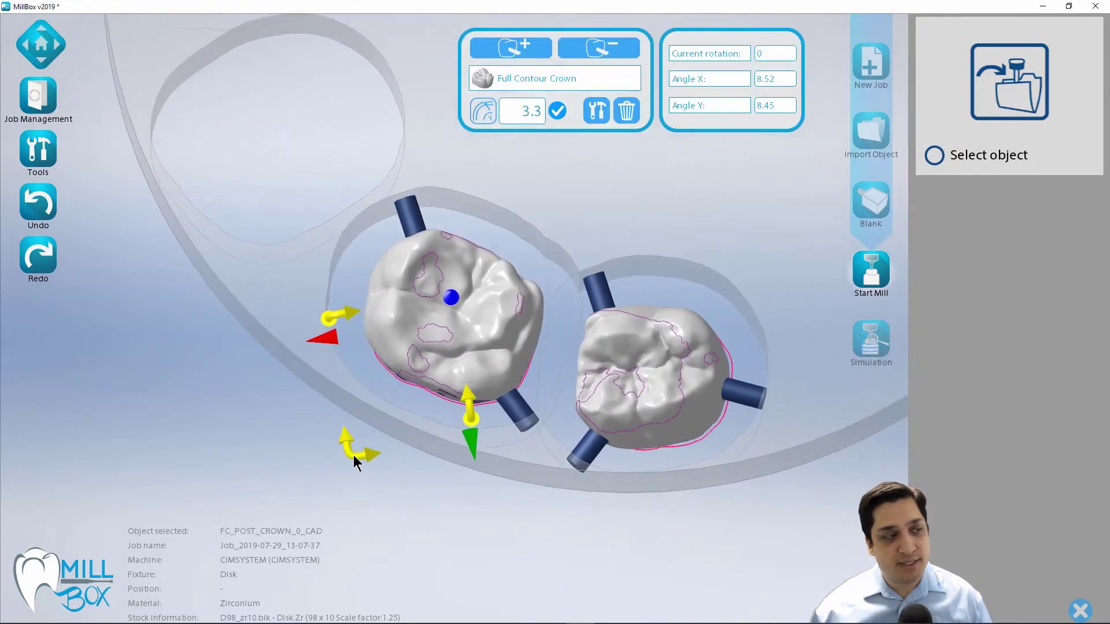
pyautogui.moveTo(387, 469); pyautogui.dragTo(621, 376)
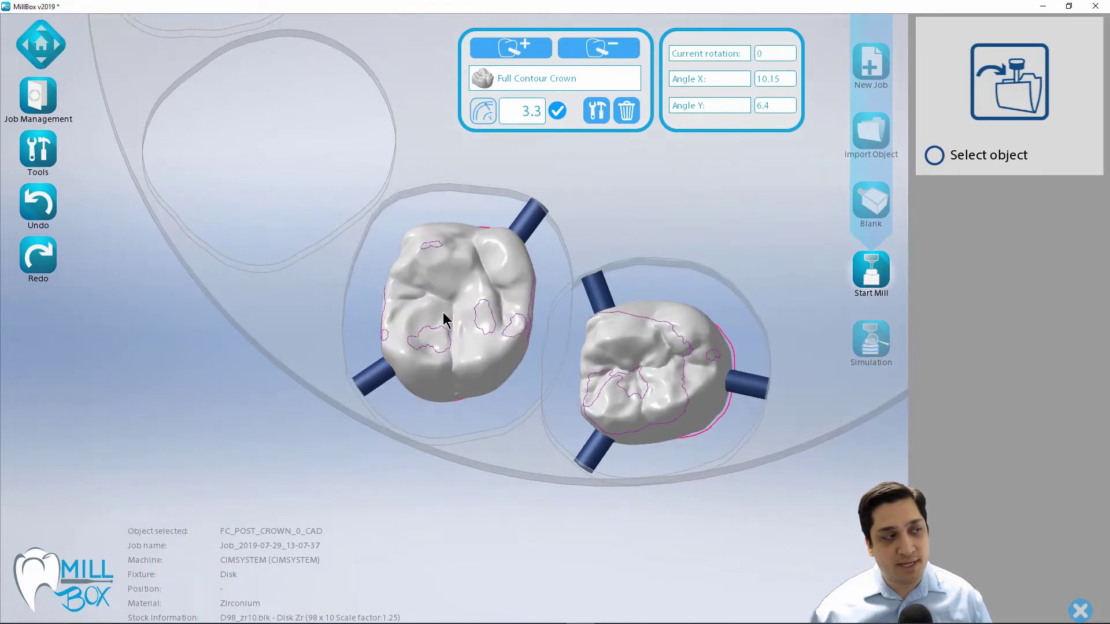
pyautogui.moveTo(366, 448); pyautogui.dragTo(349, 422)
pyautogui.moveTo(525, 335); pyautogui.dragTo(573, 370, button='middle')
pyautogui.click(679, 369)
# Step: Rotate the FC_POST_CROWN_1_CAD crown slightly to Angle X 10.17 and Angle Y 6.34
pyautogui.scroll(4, 588, 369)
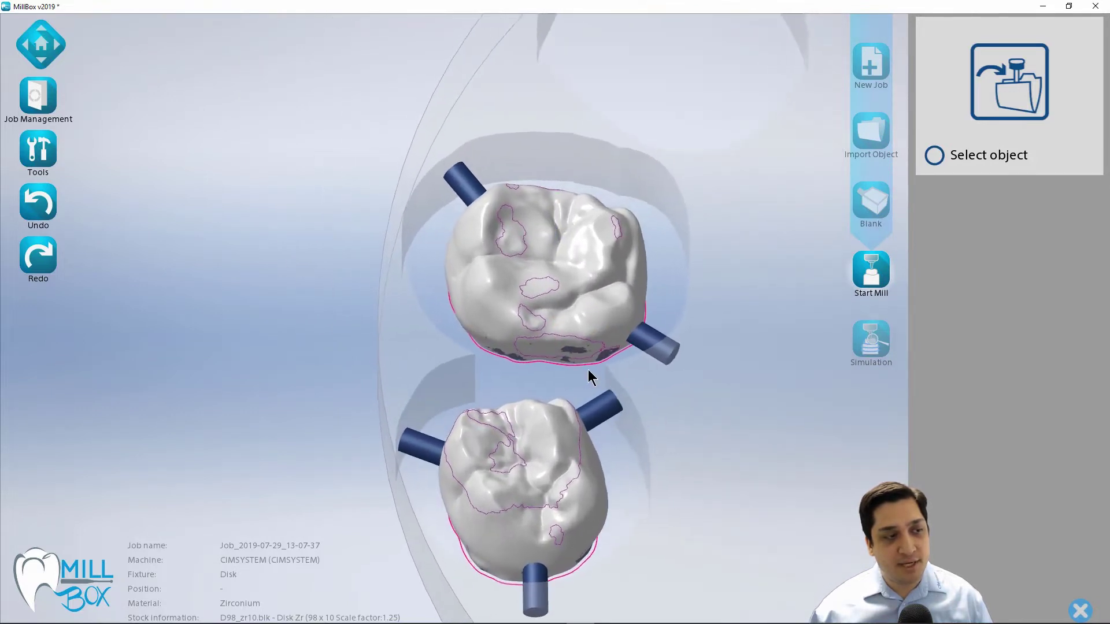
pyautogui.click(581, 456)
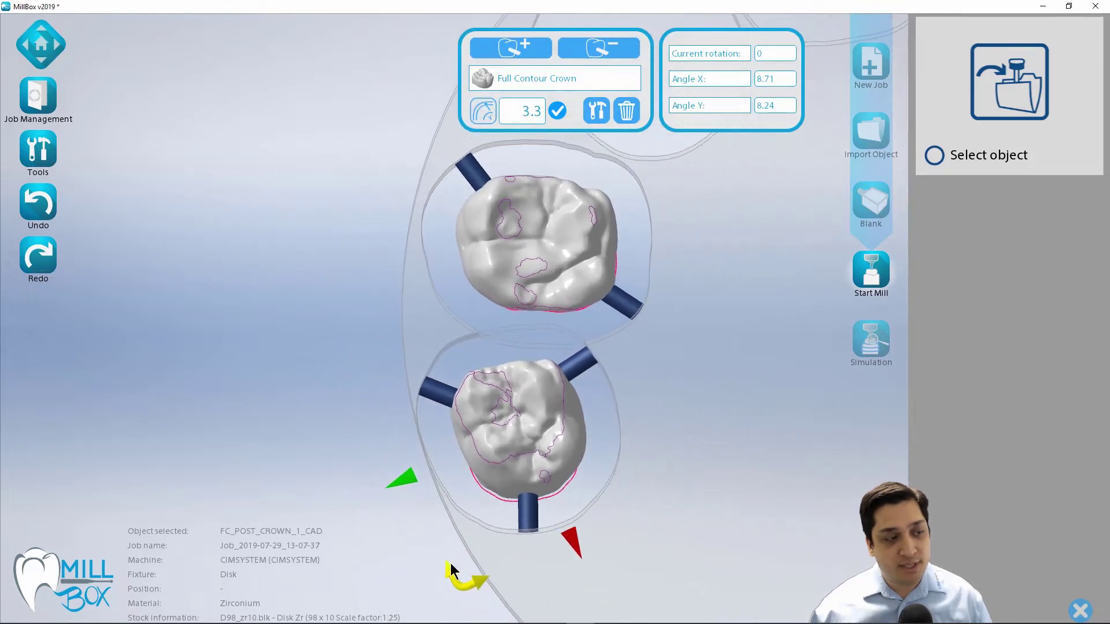
pyautogui.moveTo(452, 570); pyautogui.dragTo(456, 509)
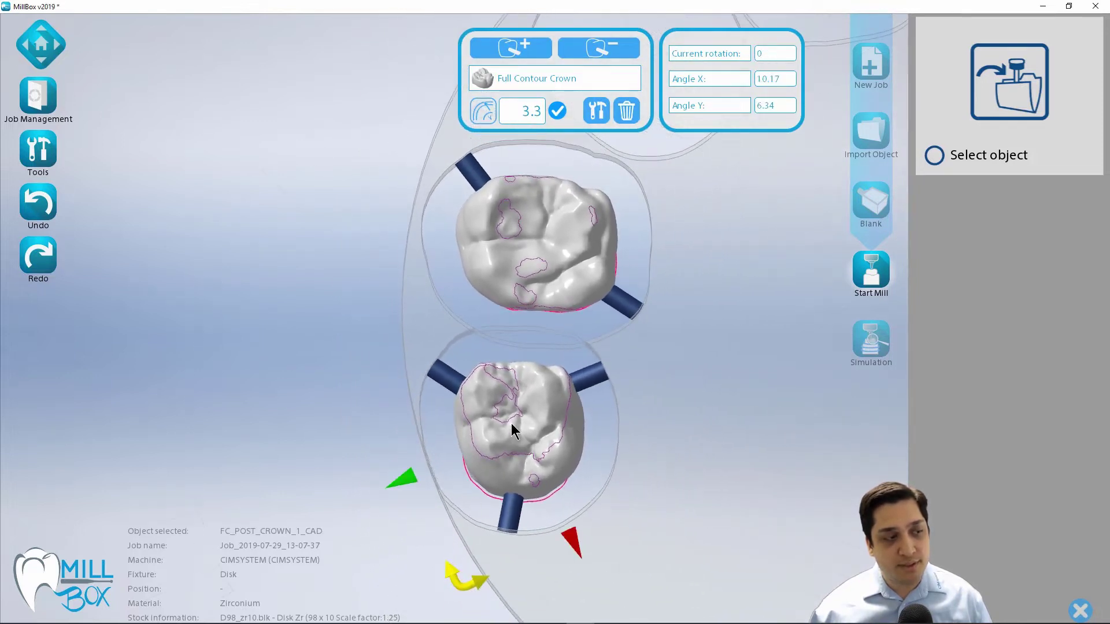
pyautogui.click(674, 369)
# Step: Examine both crowns' connectors, undercut areas, orientation settings and spacing in the disk
pyautogui.moveTo(554, 283); pyautogui.dragTo(601, 391, button='middle')
pyautogui.click(601, 391)
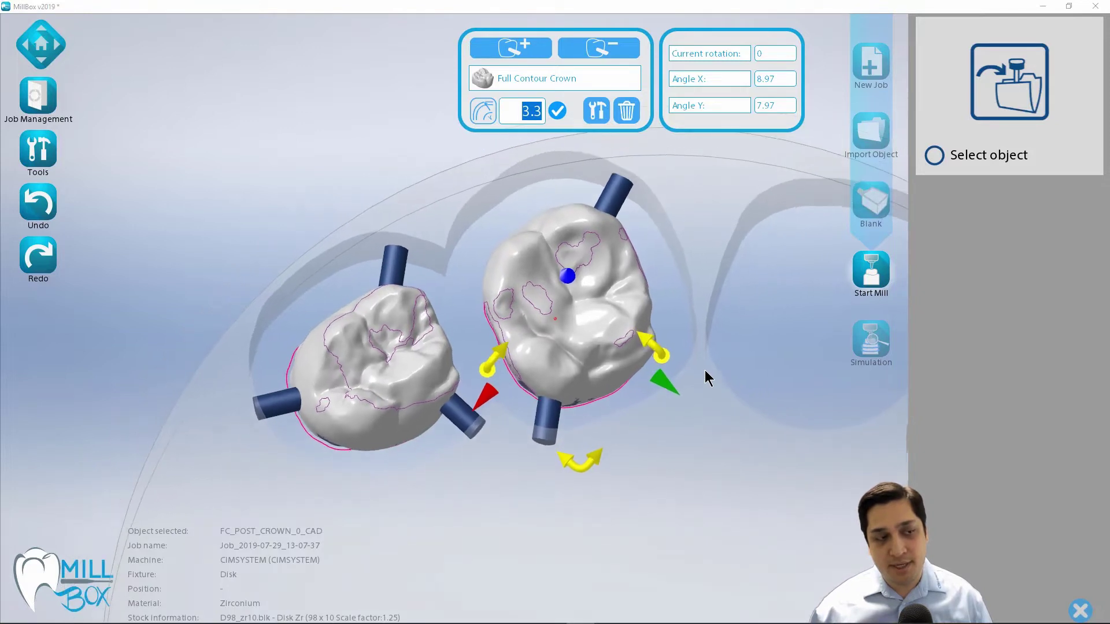
pyautogui.click(642, 343)
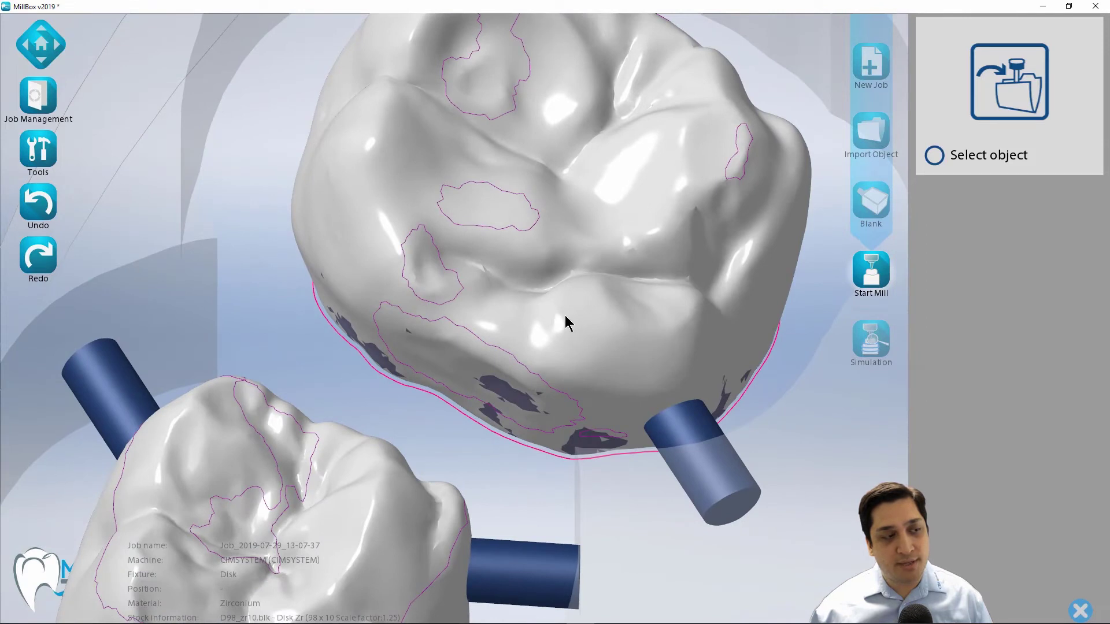
pyautogui.click(565, 322)
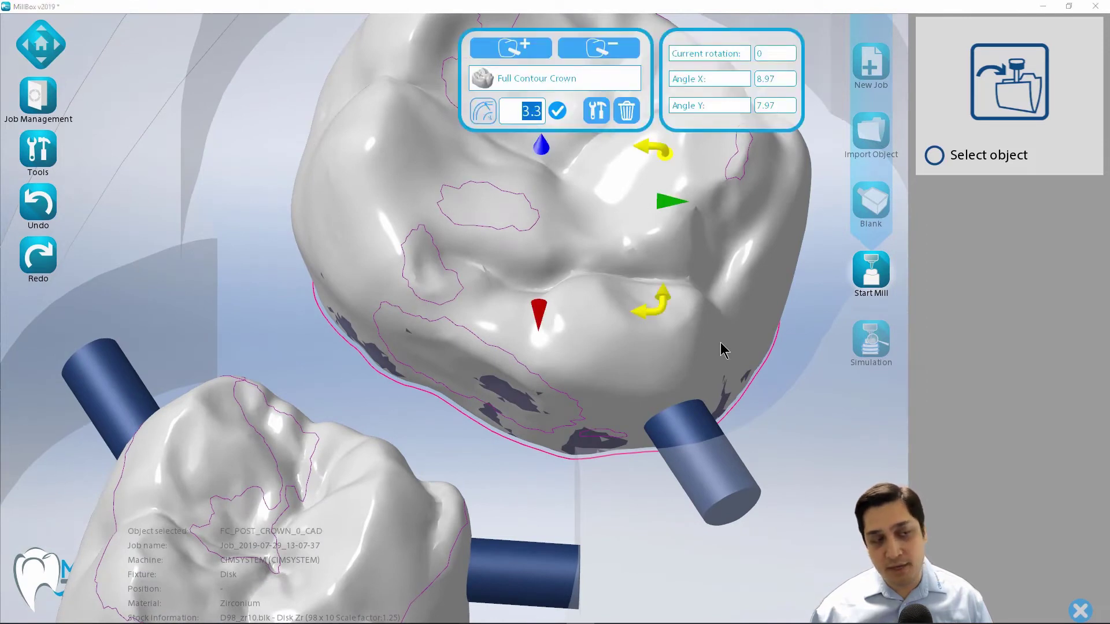
pyautogui.click(801, 352)
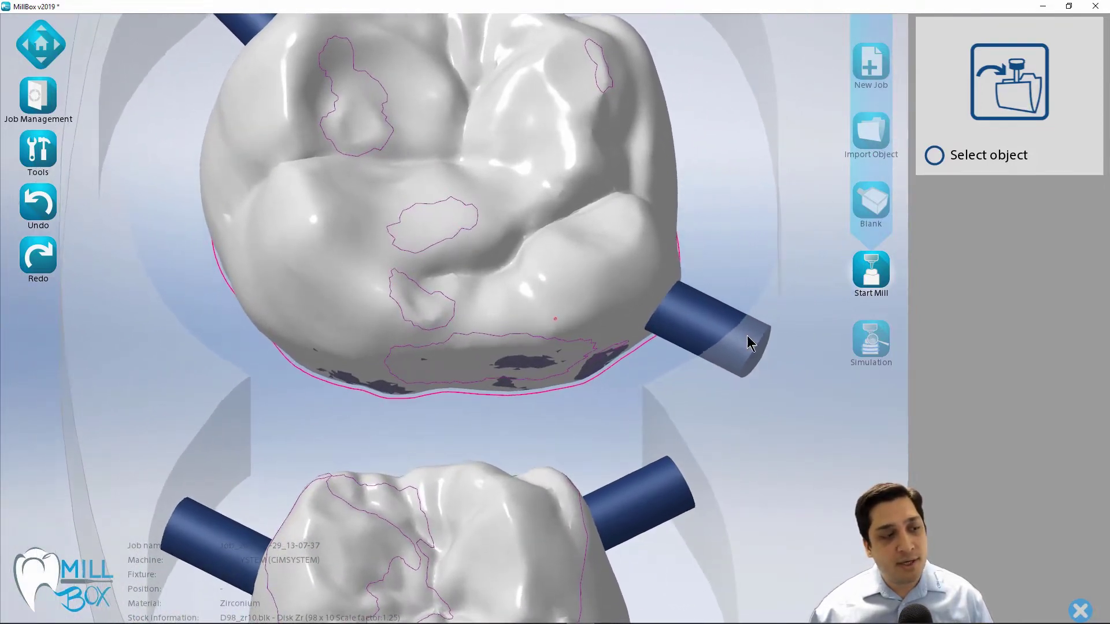
pyautogui.scroll(-3, 747, 336)
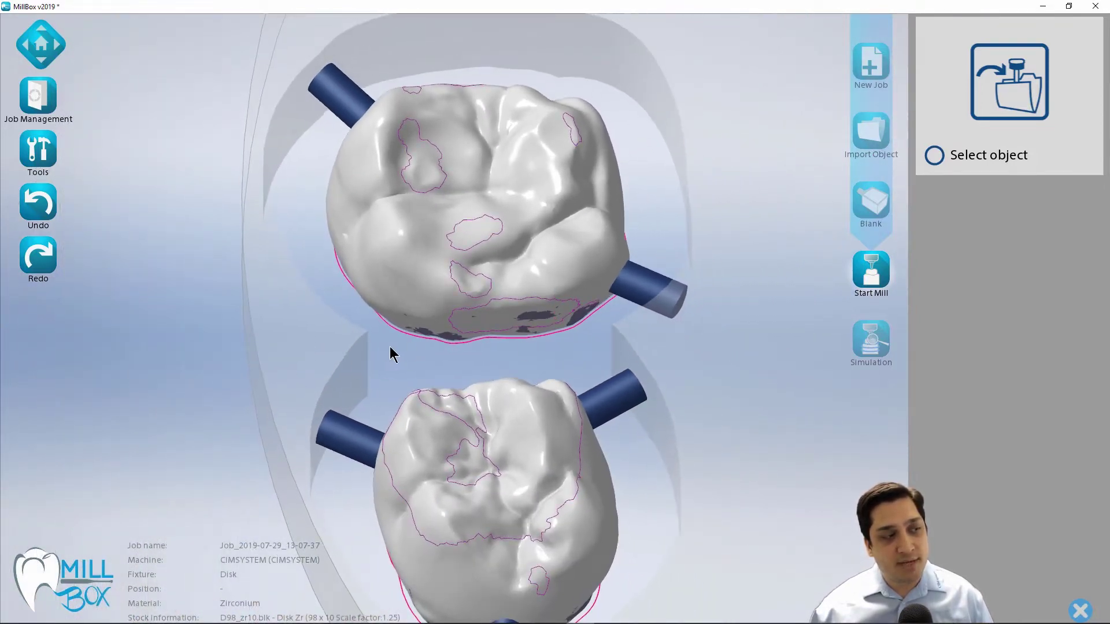
pyautogui.click(476, 284)
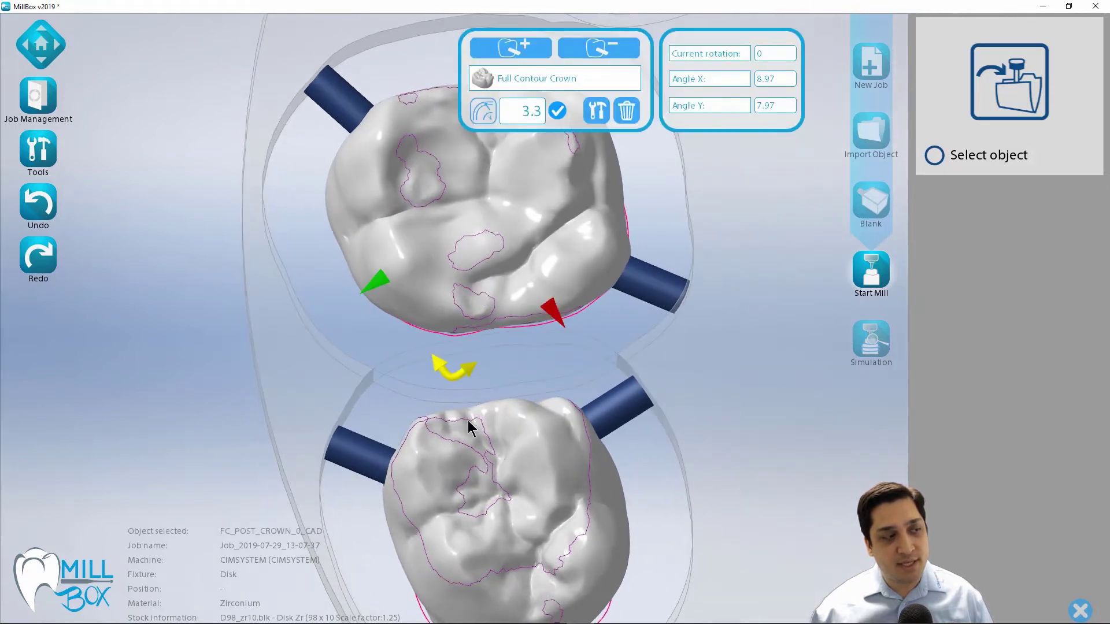
pyautogui.scroll(-2, 495, 434)
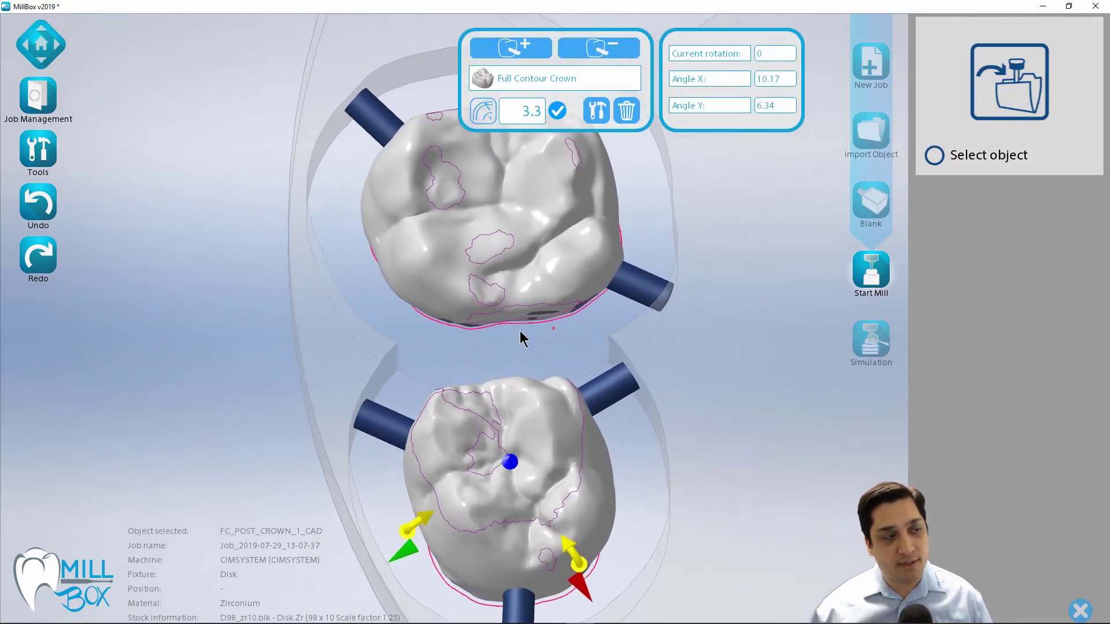
pyautogui.click(608, 348)
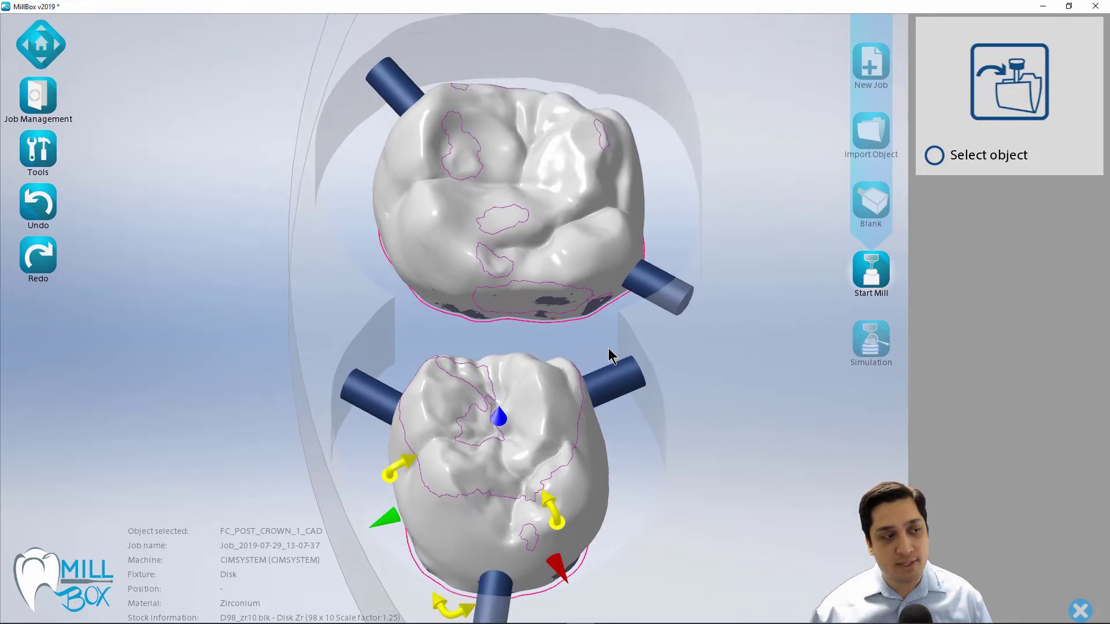
# Step: Open the curve and surface editing tools and delete the existing margin line from the rim of the two-connector crown
pyautogui.scroll(3, 499, 345)
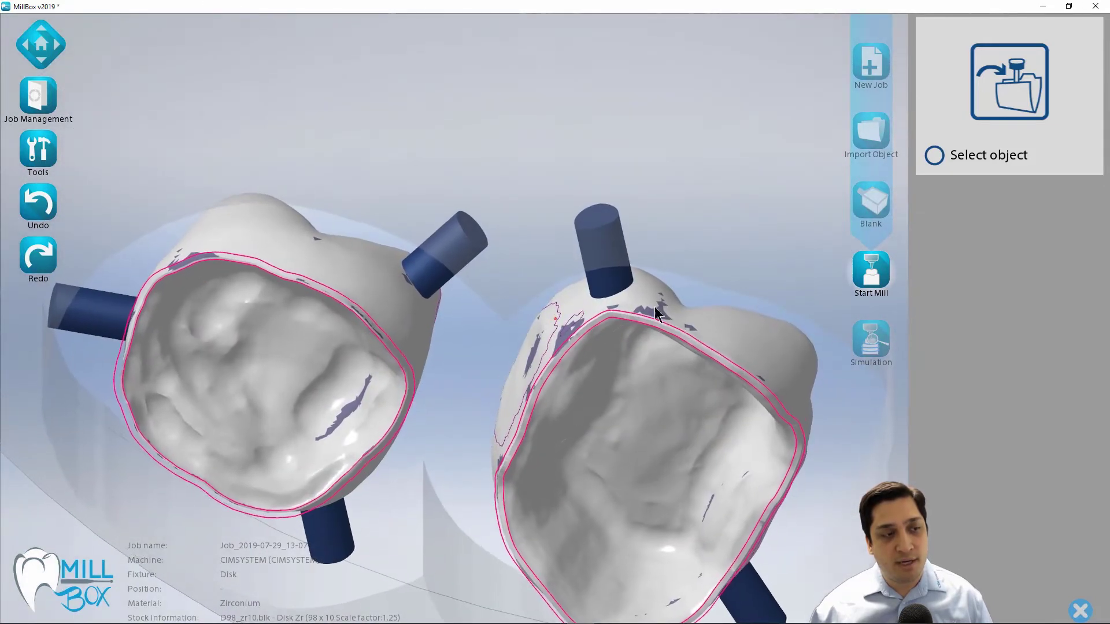
pyautogui.scroll(1, 654, 318)
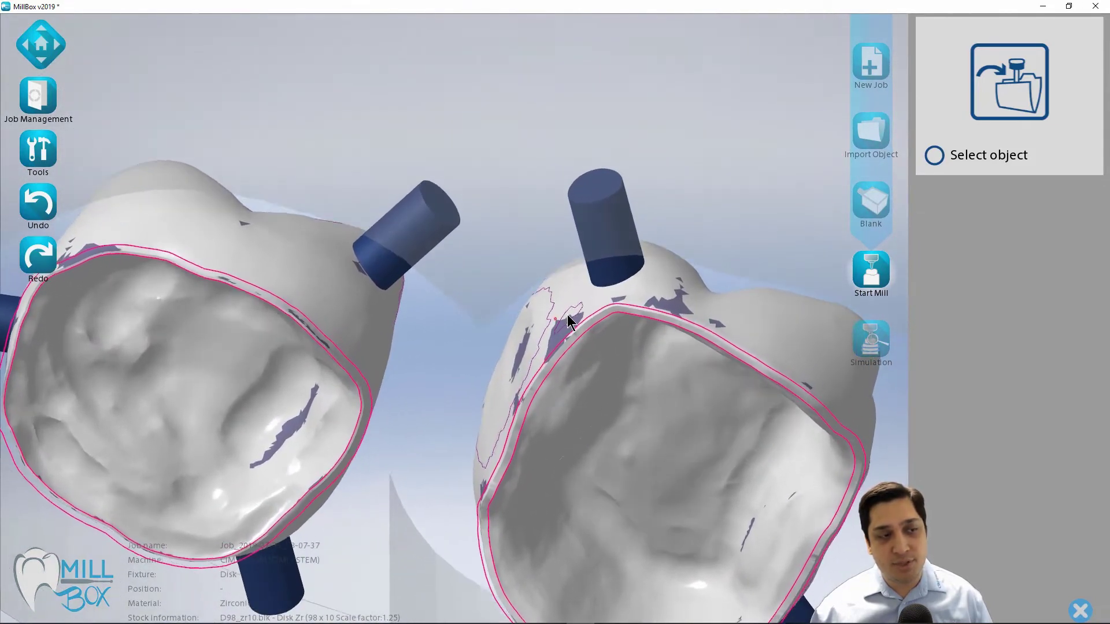
pyautogui.moveTo(567, 315); pyautogui.dragTo(679, 275, button='middle')
pyautogui.moveTo(624, 276); pyautogui.dragTo(393, 336, button='right')
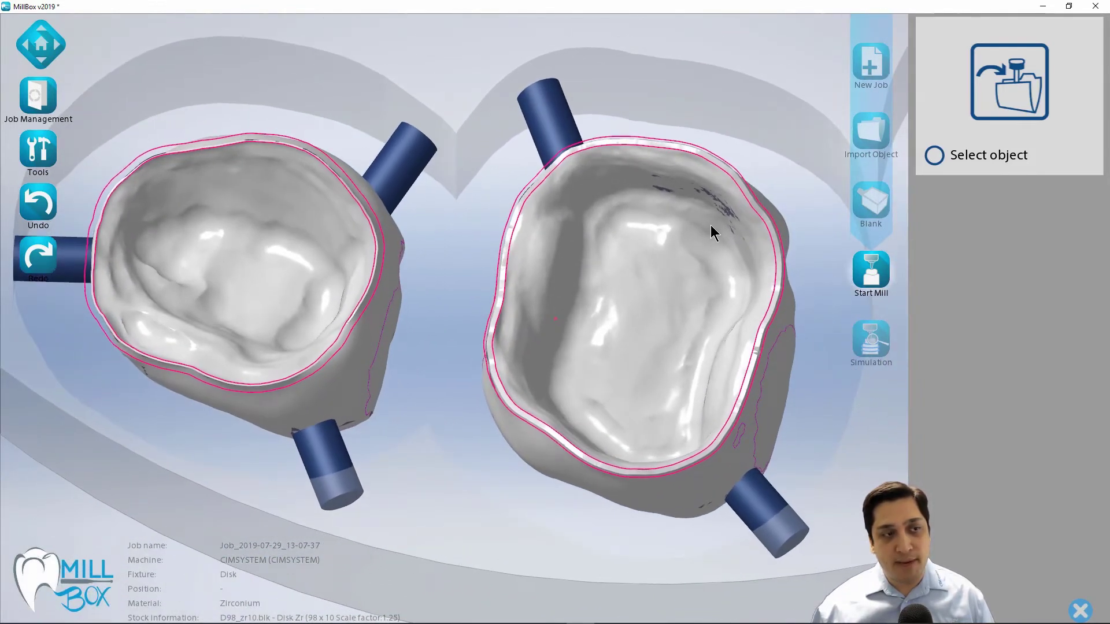
pyautogui.click(41, 149)
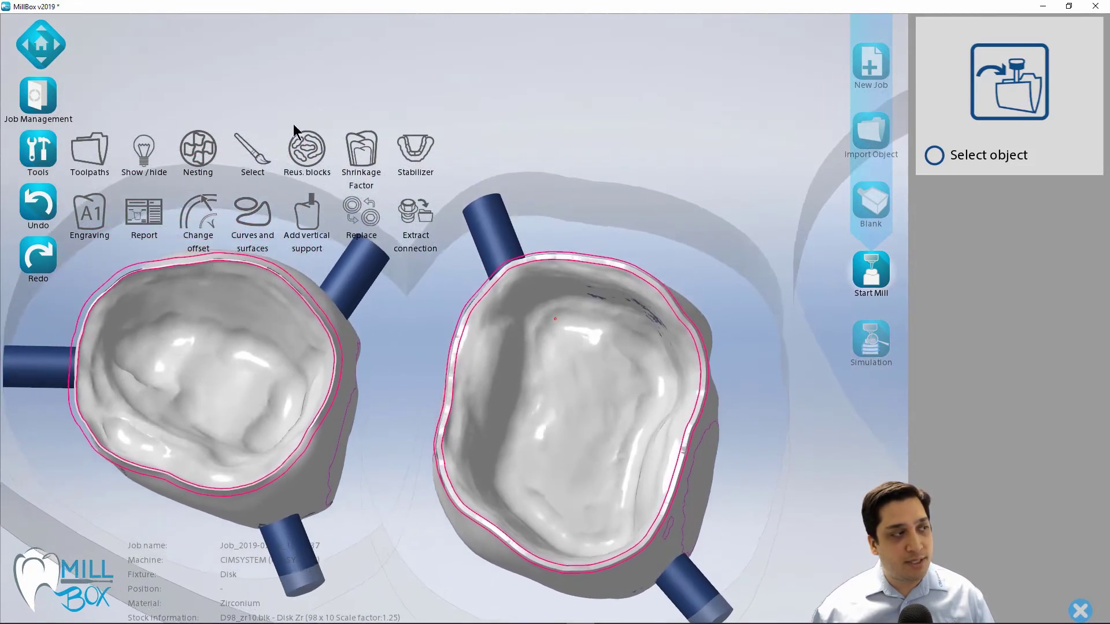
pyautogui.click(269, 221)
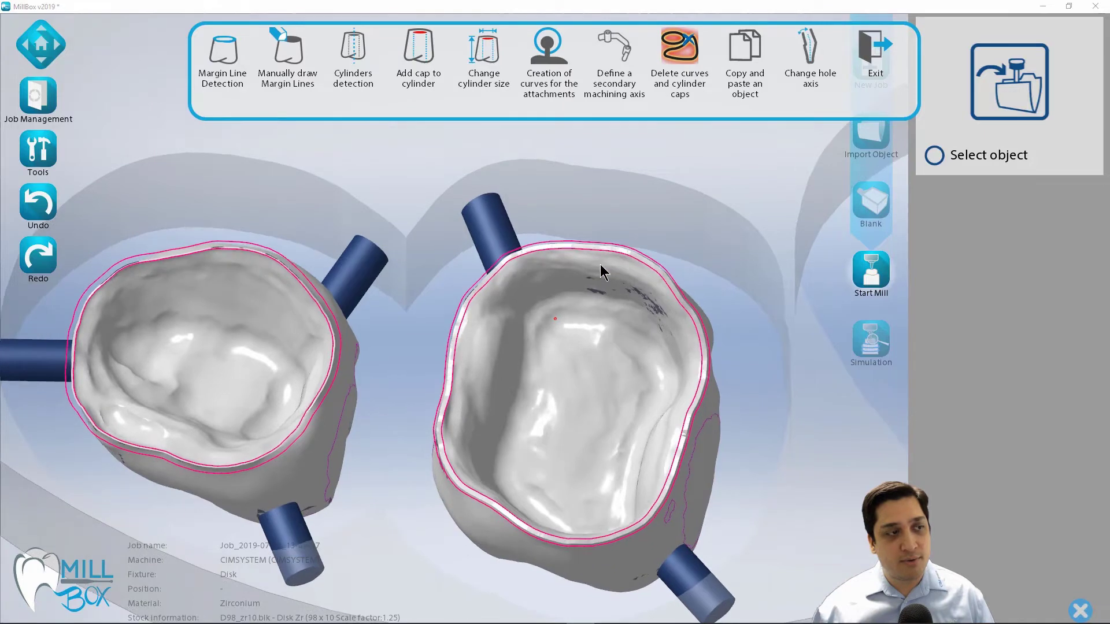
pyautogui.scroll(3, 578, 254)
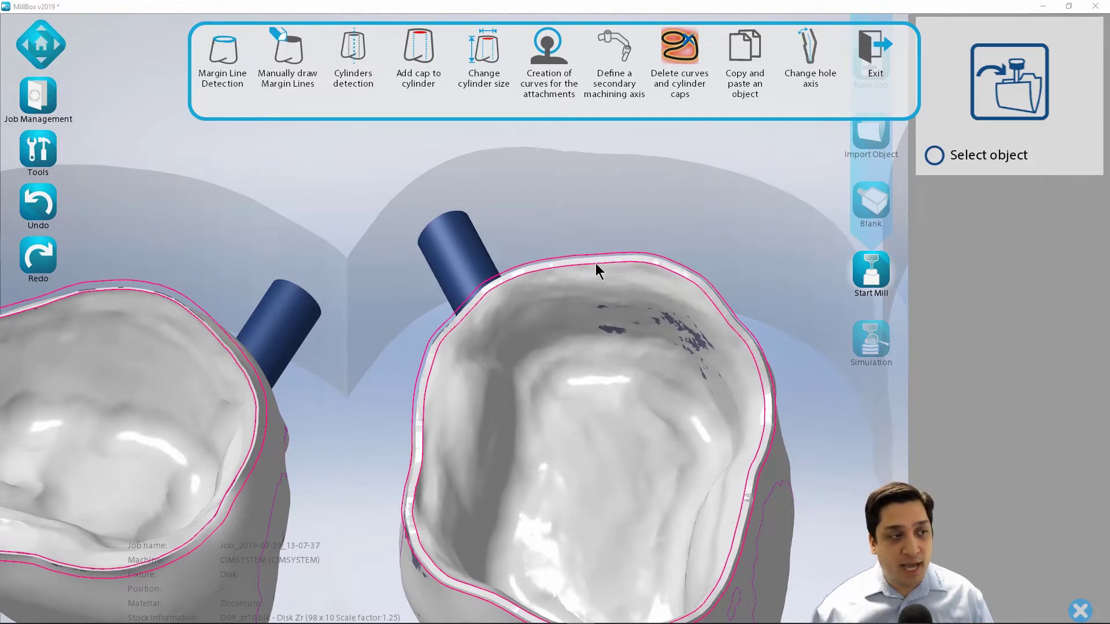
pyautogui.click(596, 262)
pyautogui.moveTo(724, 303); pyautogui.dragTo(671, 169, button='middle')
pyautogui.click(686, 44)
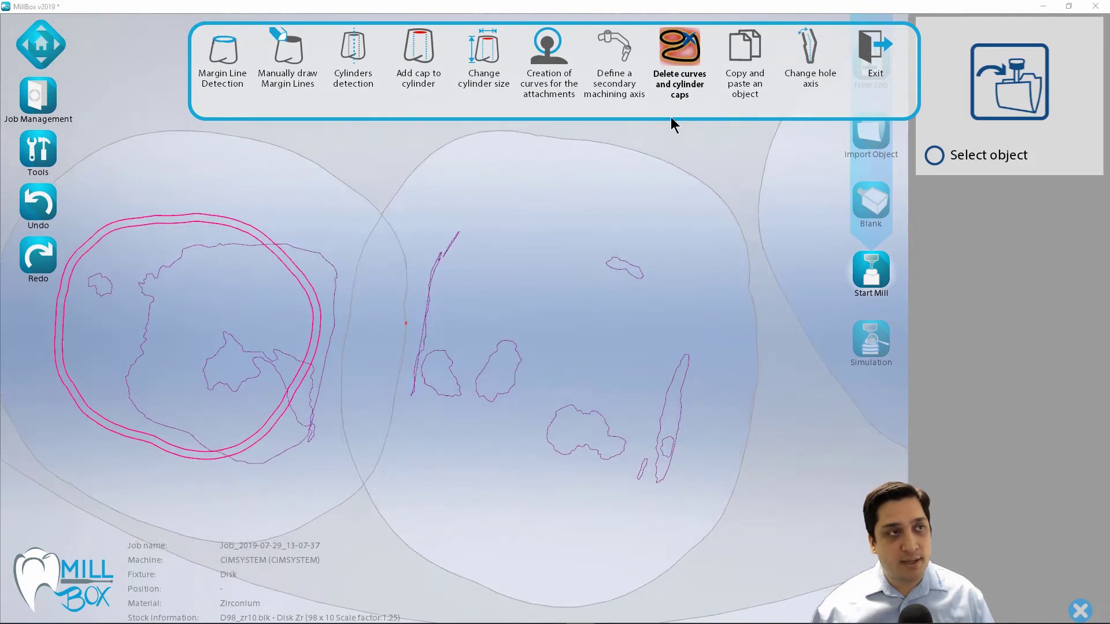
# Step: Detect the margin line automatically on the two-connector crown's rim with a width of 0.16
pyautogui.moveTo(667, 155); pyautogui.dragTo(607, 260, button='middle')
pyautogui.moveTo(607, 261); pyautogui.dragTo(522, 246, button='right')
pyautogui.moveTo(549, 448); pyautogui.dragTo(689, 338, button='right')
pyautogui.scroll(3, 689, 338)
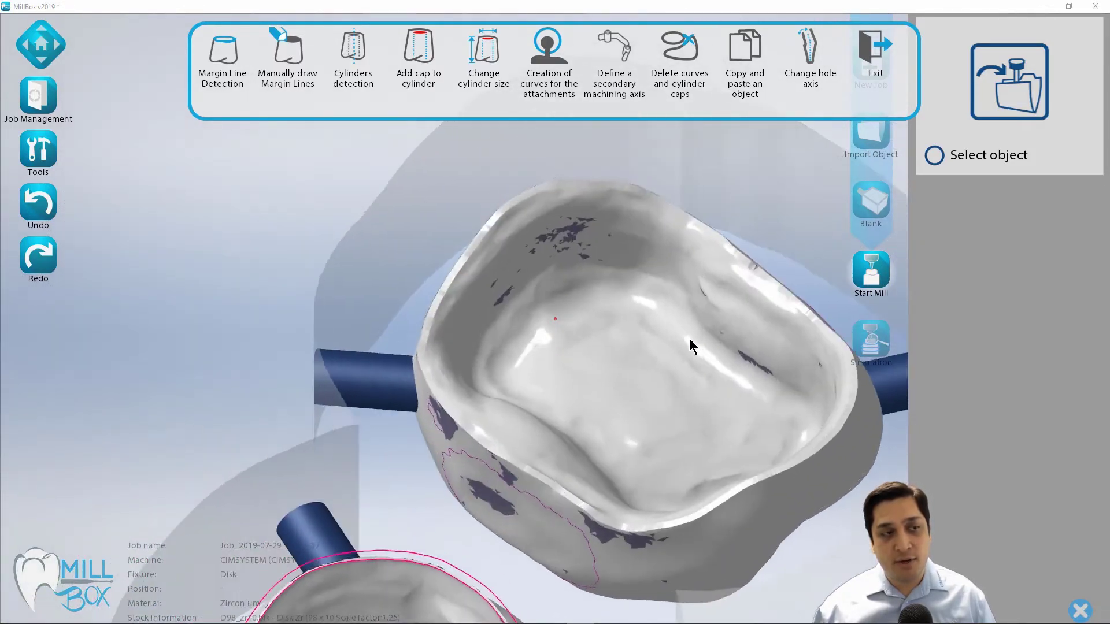
pyautogui.scroll(-3, 769, 373)
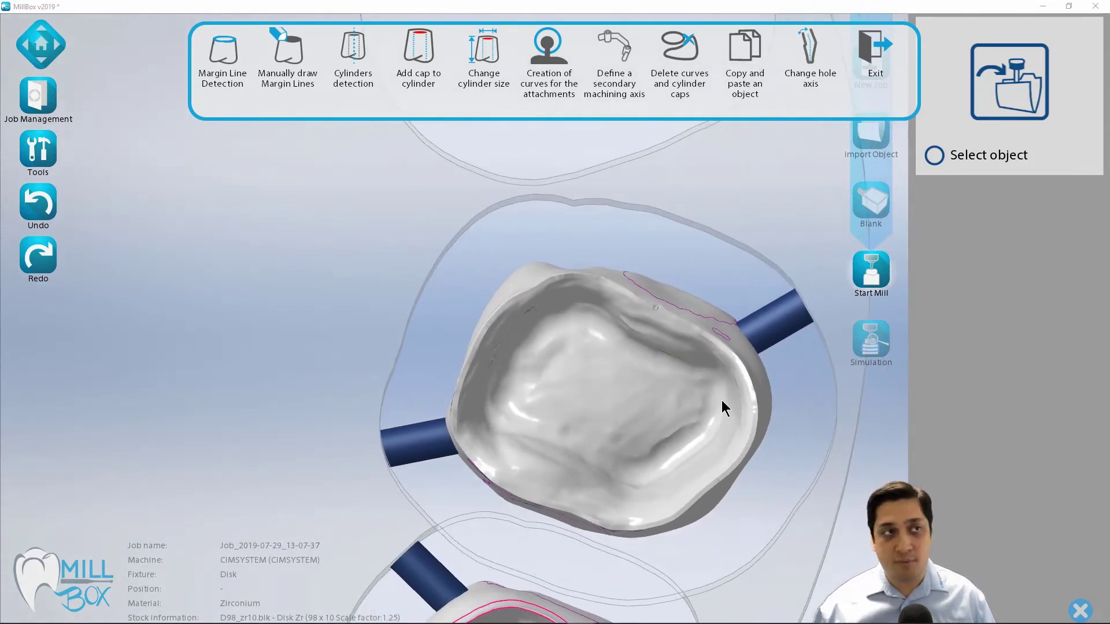
pyautogui.moveTo(722, 400)
pyautogui.mouseDown(button='right')
pyautogui.moveTo(549, 335)
pyautogui.moveTo(493, 286)
pyautogui.mouseUp(button='right')
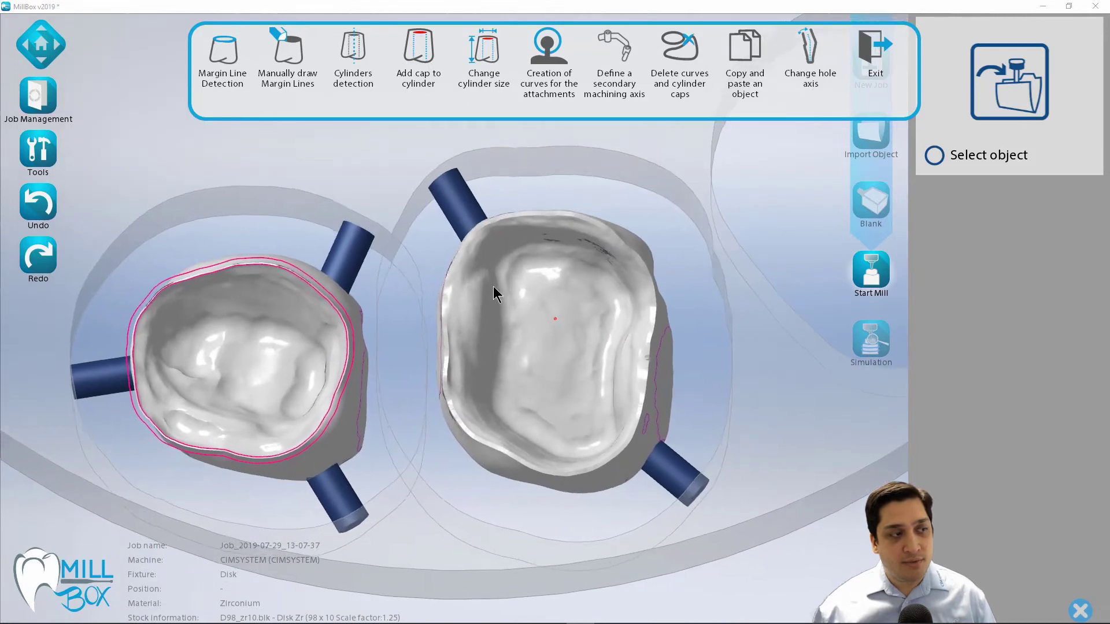
pyautogui.click(225, 54)
pyautogui.moveTo(597, 265); pyautogui.dragTo(697, 334, button='right')
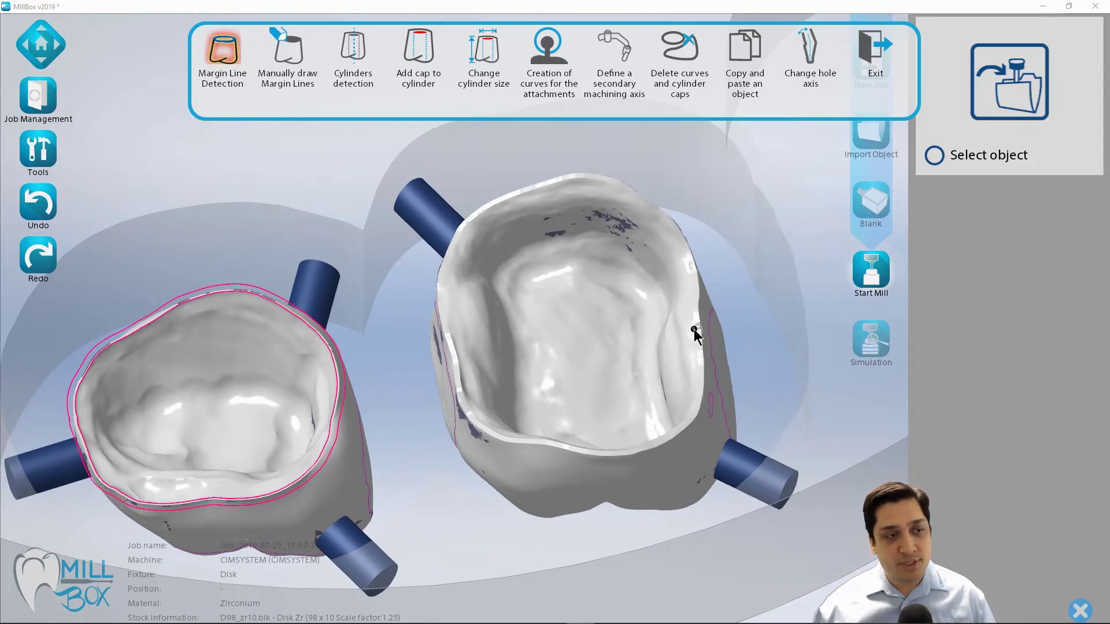
pyautogui.click(694, 331)
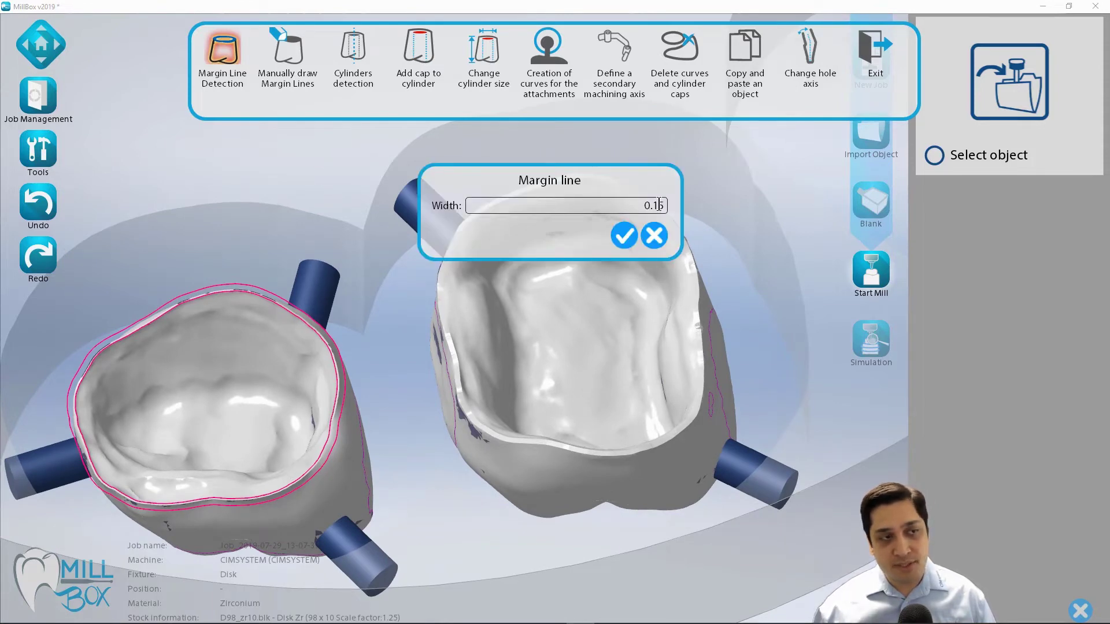
pyautogui.click(624, 235)
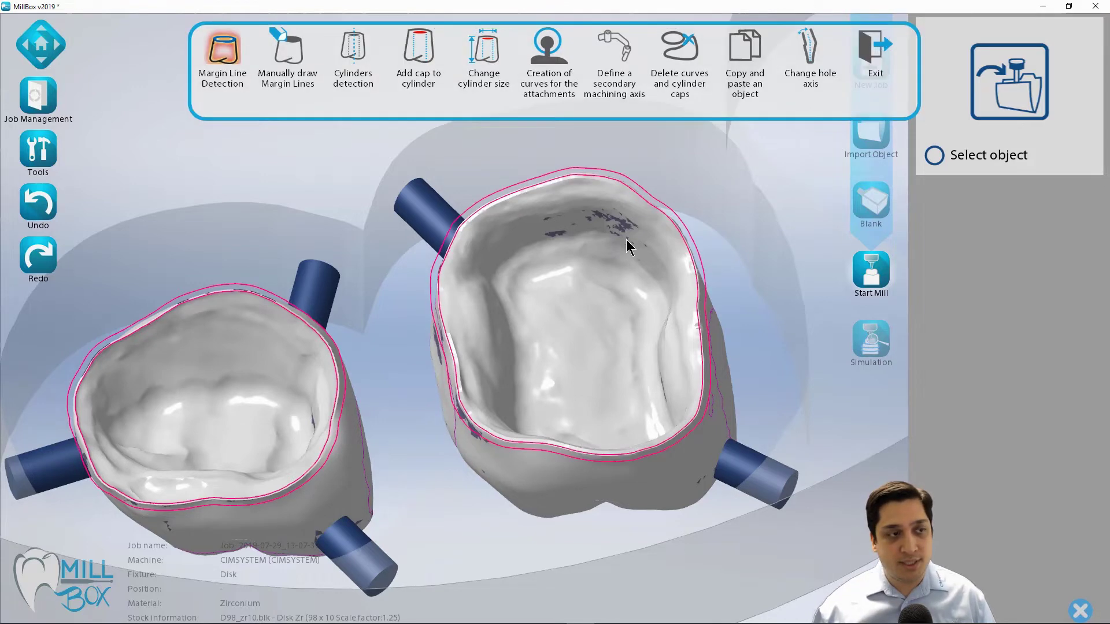
# Step: Stop margin line detection and delete the automatically detected margin line from the two-connector crown
pyautogui.scroll(10, 712, 369)
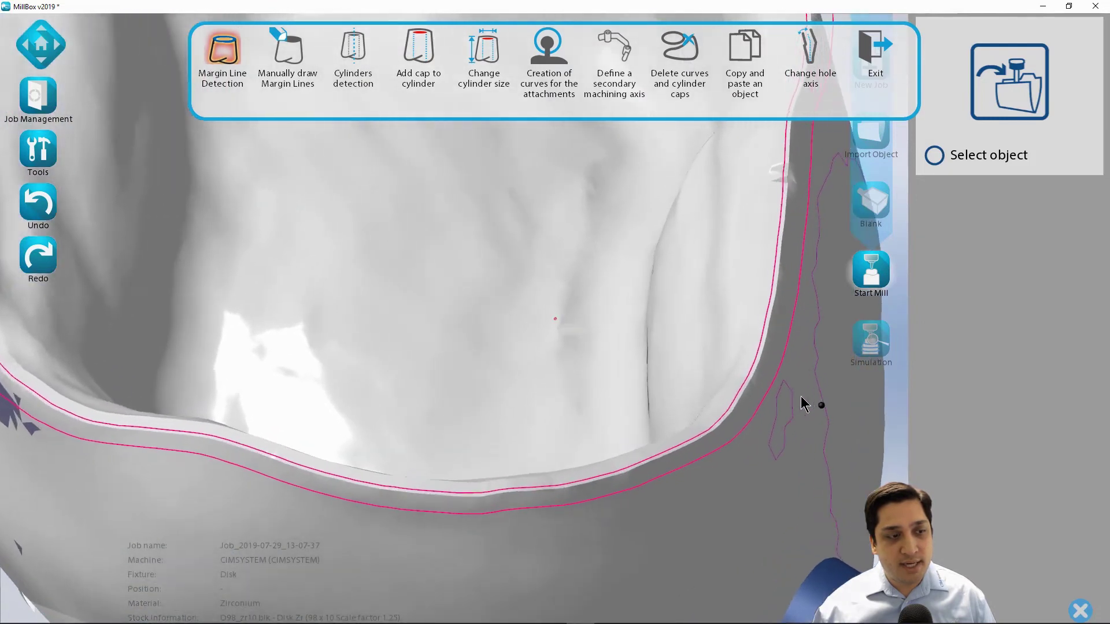
pyautogui.moveTo(800, 396); pyautogui.dragTo(652, 351, button='middle')
pyautogui.scroll(3, 584, 318)
pyautogui.moveTo(515, 281)
pyautogui.mouseDown(button='middle')
pyautogui.moveTo(485, 279)
pyautogui.moveTo(499, 275)
pyautogui.mouseUp(button='middle')
pyautogui.scroll(-4, 562, 276)
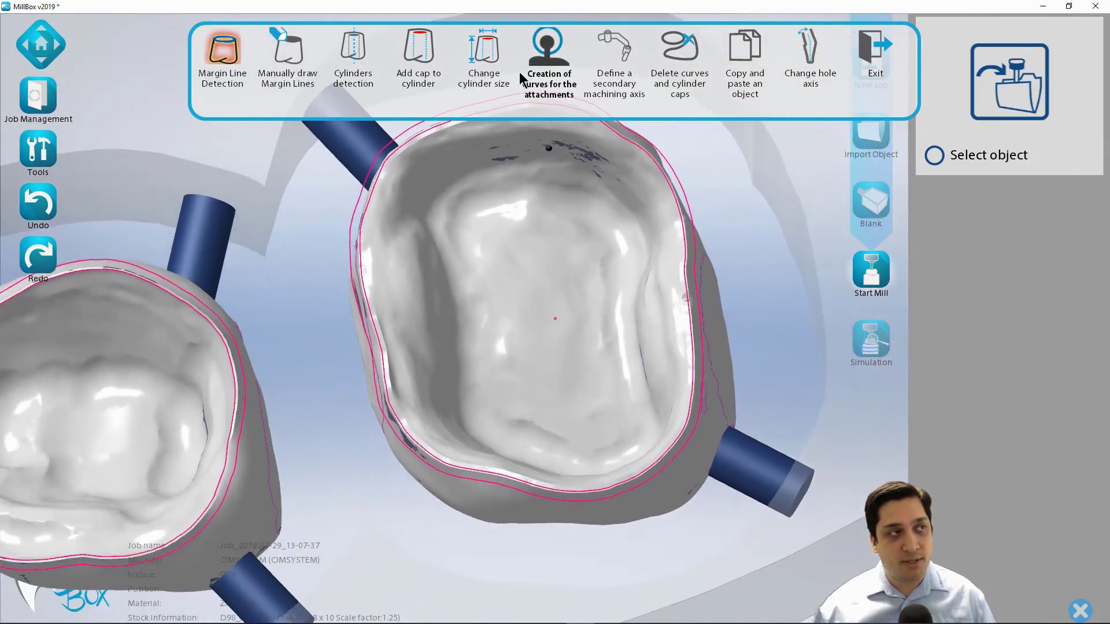
pyautogui.click(224, 54)
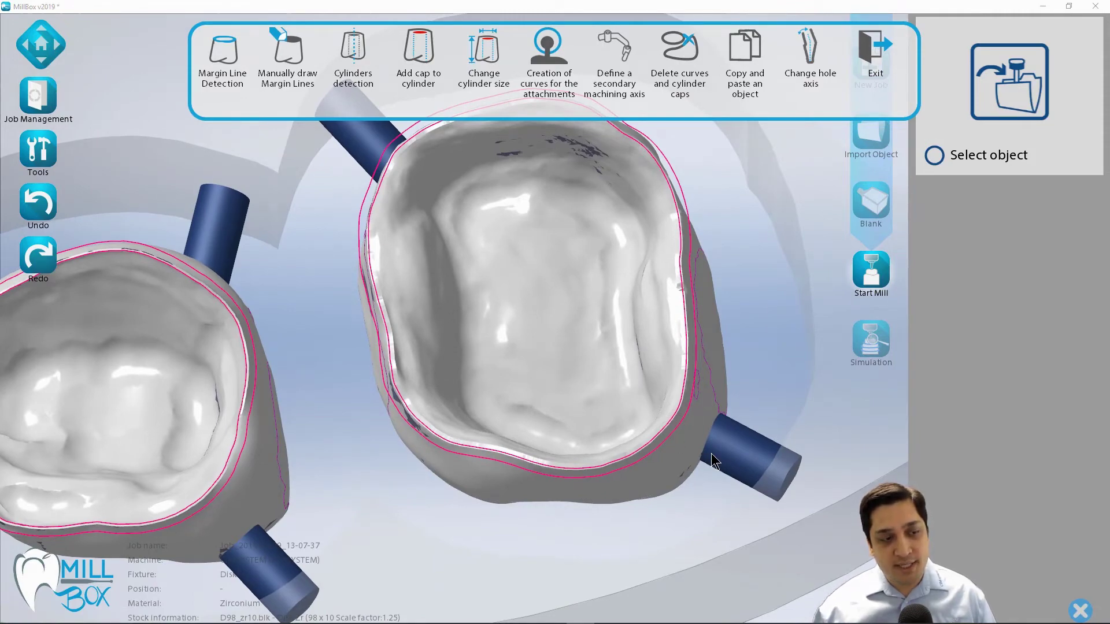
pyautogui.moveTo(714, 462)
pyautogui.mouseDown(button='right')
pyautogui.moveTo(682, 438)
pyautogui.moveTo(643, 369)
pyautogui.moveTo(678, 345)
pyautogui.moveTo(647, 282)
pyautogui.mouseUp(button='right')
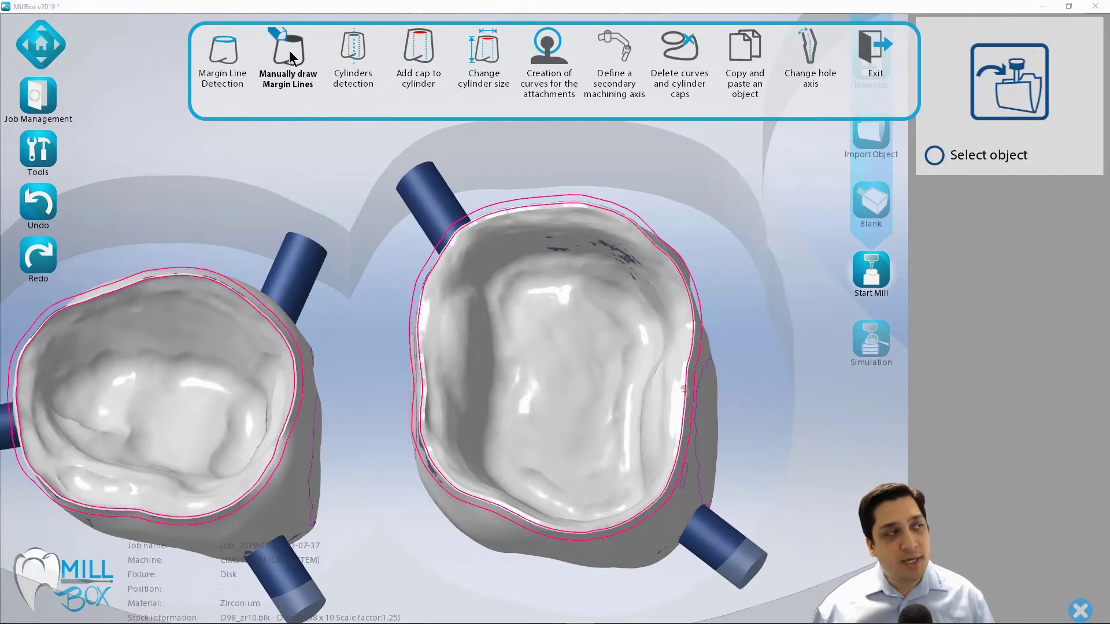
pyautogui.moveTo(615, 375); pyautogui.dragTo(758, 450, button='middle')
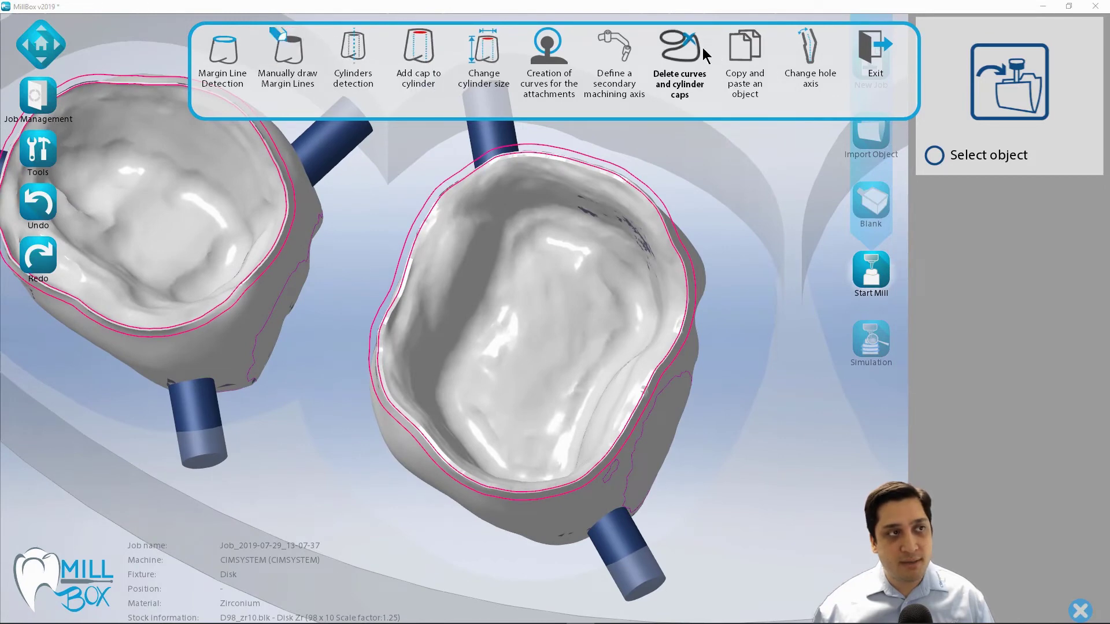
pyautogui.click(667, 240)
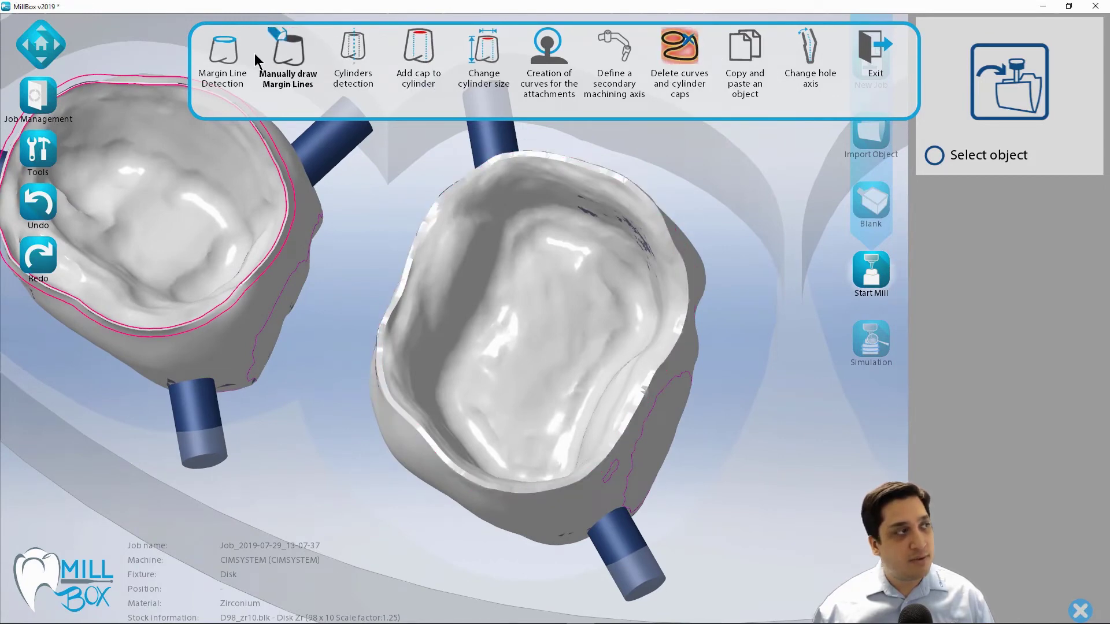
# Step: Start manually drawing the two-connector crown's margin line at the small notch in the rim and trace around the adjacent rounded end
pyautogui.scroll(-6, 514, 298)
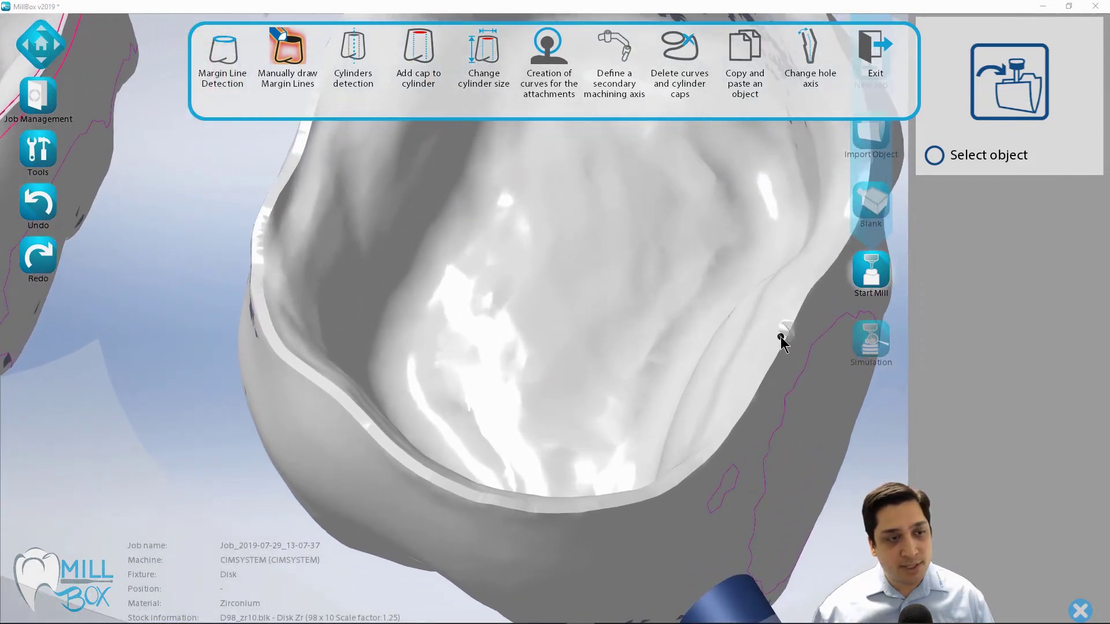
pyautogui.moveTo(780, 336); pyautogui.dragTo(781, 337, button='middle')
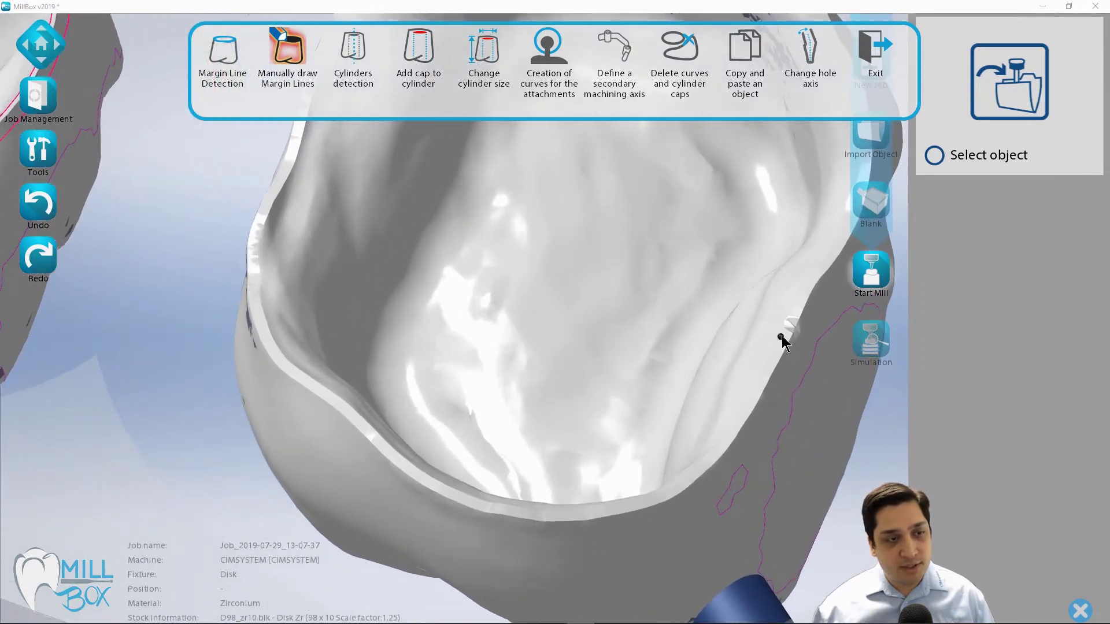
pyautogui.click(761, 397)
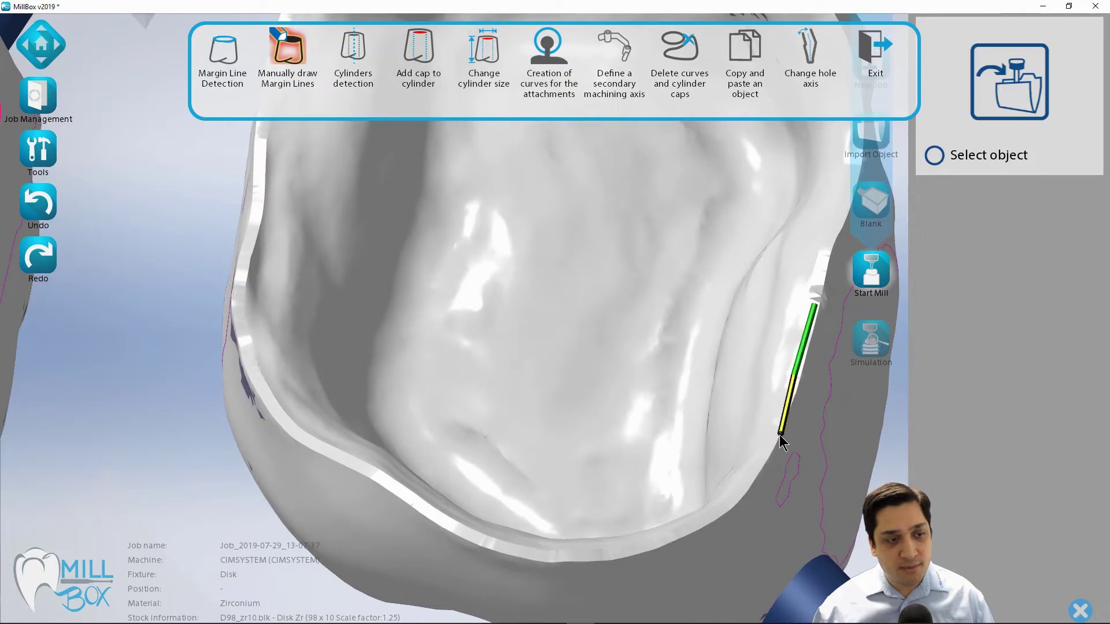
pyautogui.click(764, 456)
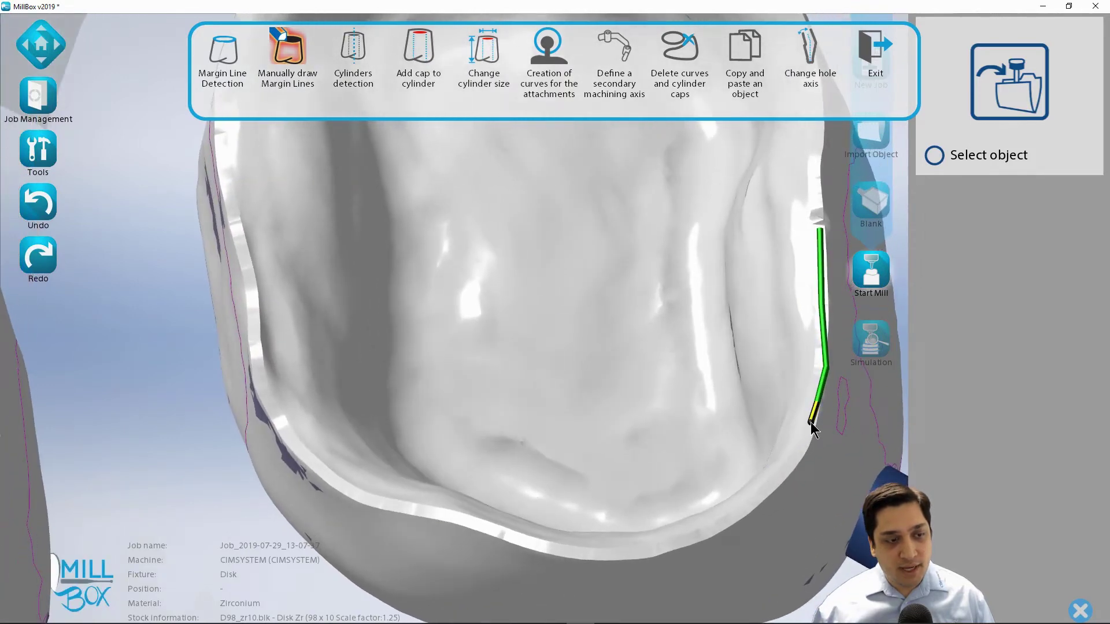
pyautogui.click(795, 463)
pyautogui.click(773, 488)
pyautogui.moveTo(757, 510); pyautogui.dragTo(866, 390, button='middle')
pyautogui.click(866, 391)
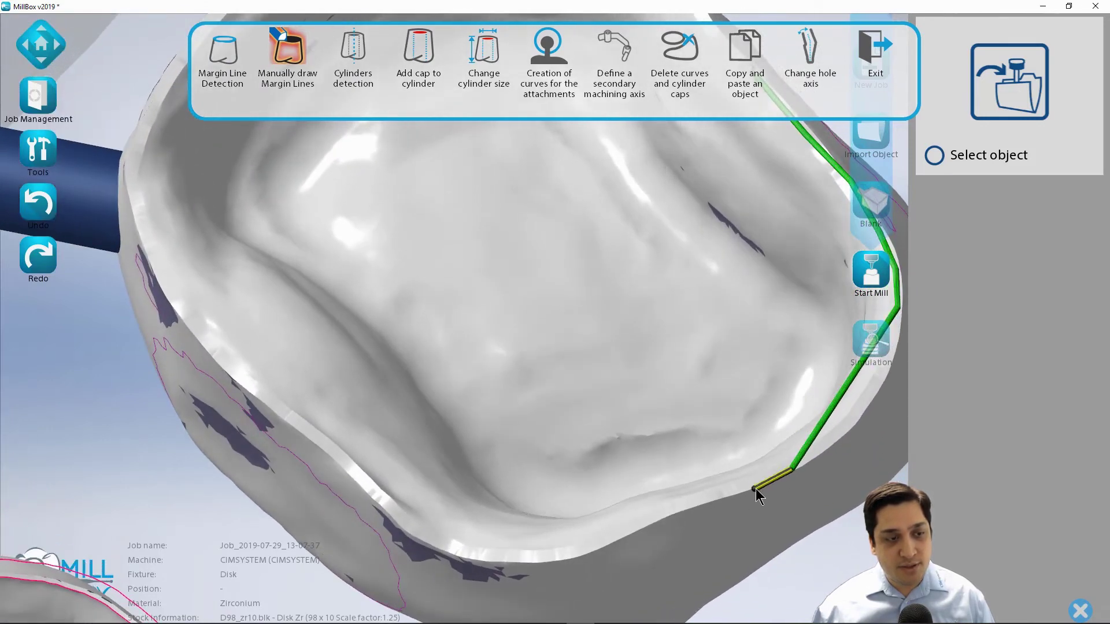
# Step: Continue the manual margin line along the rim's long side facing the other crown, past the outer undercut patches
pyautogui.click(615, 538)
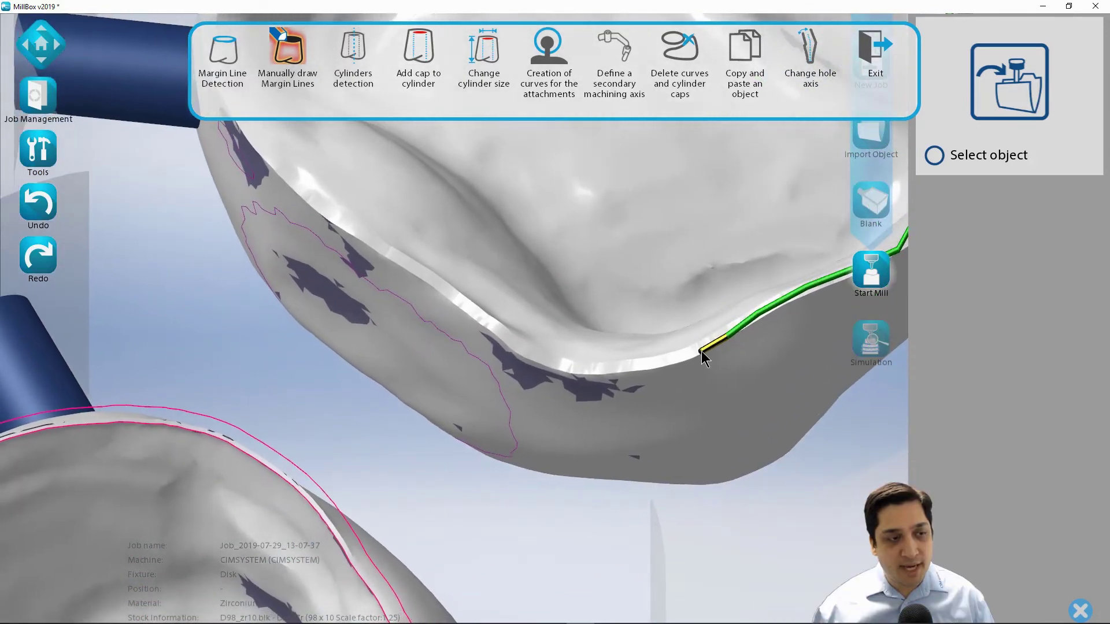
pyautogui.click(633, 366)
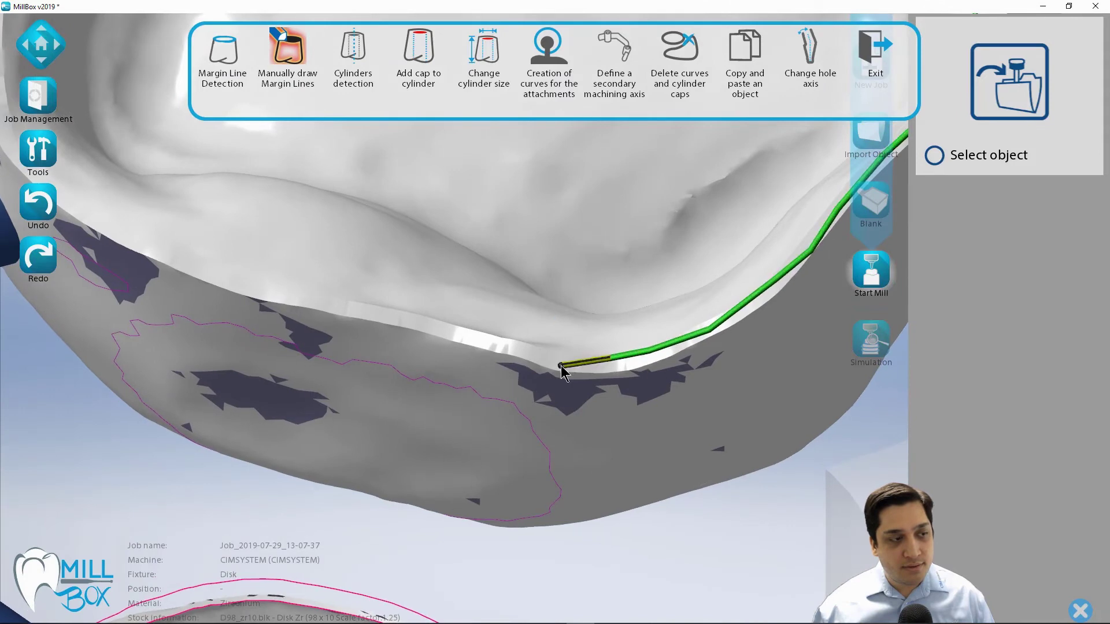
pyautogui.click(561, 366)
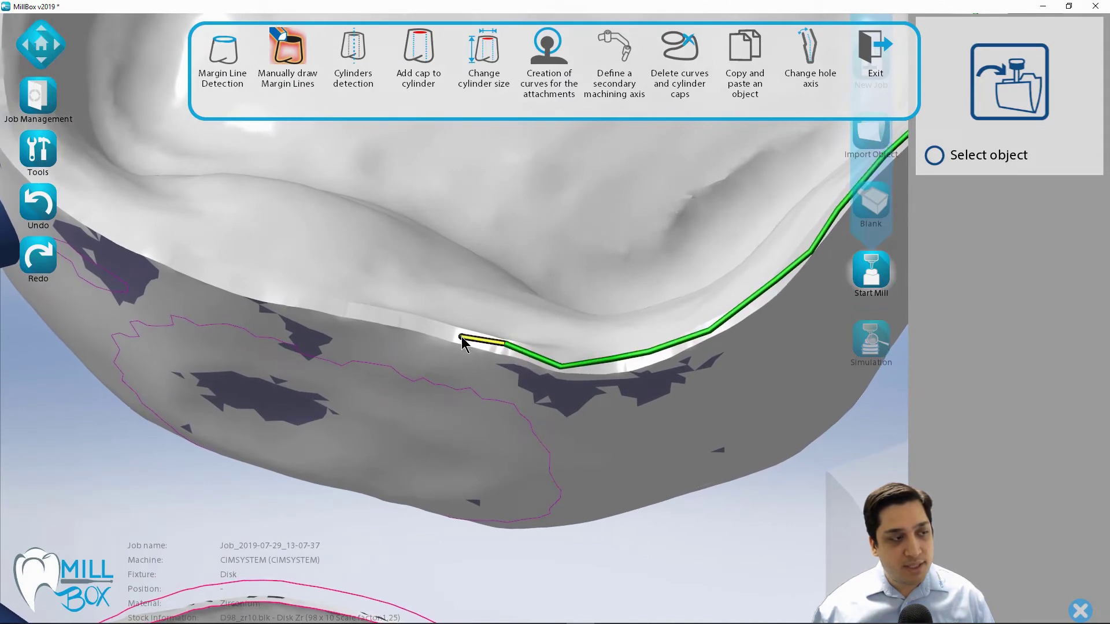
pyautogui.click(461, 336)
pyautogui.click(373, 318)
pyautogui.click(313, 305)
pyautogui.moveTo(296, 283); pyautogui.dragTo(627, 381, button='middle')
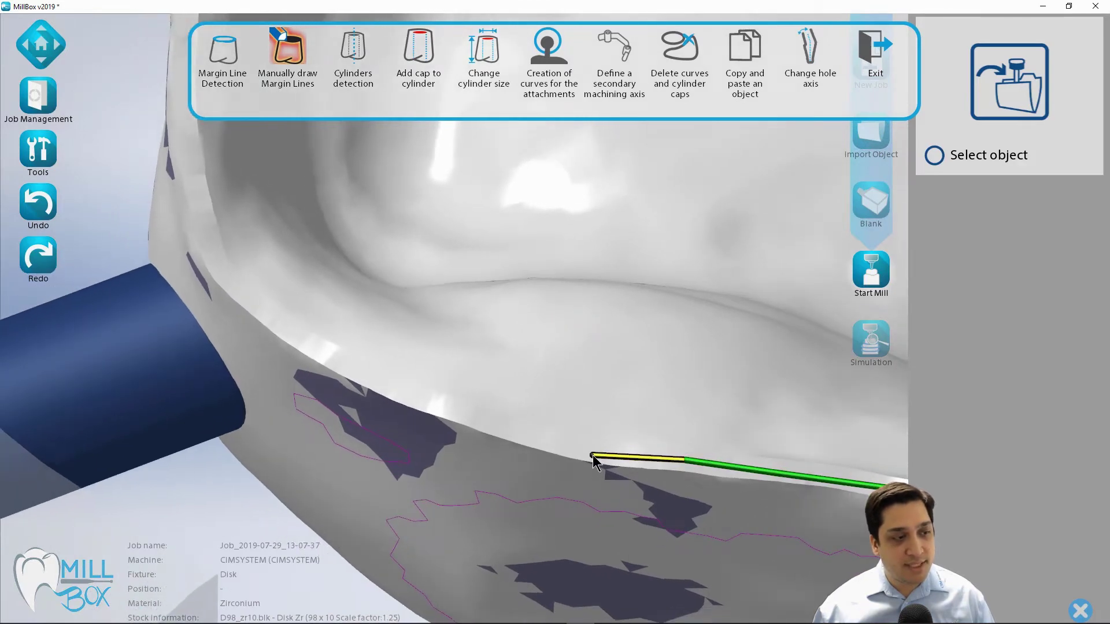
# Step: Trace the manual margin line around the rim's corner beside the connector and onto the adjoining side
pyautogui.click(397, 390)
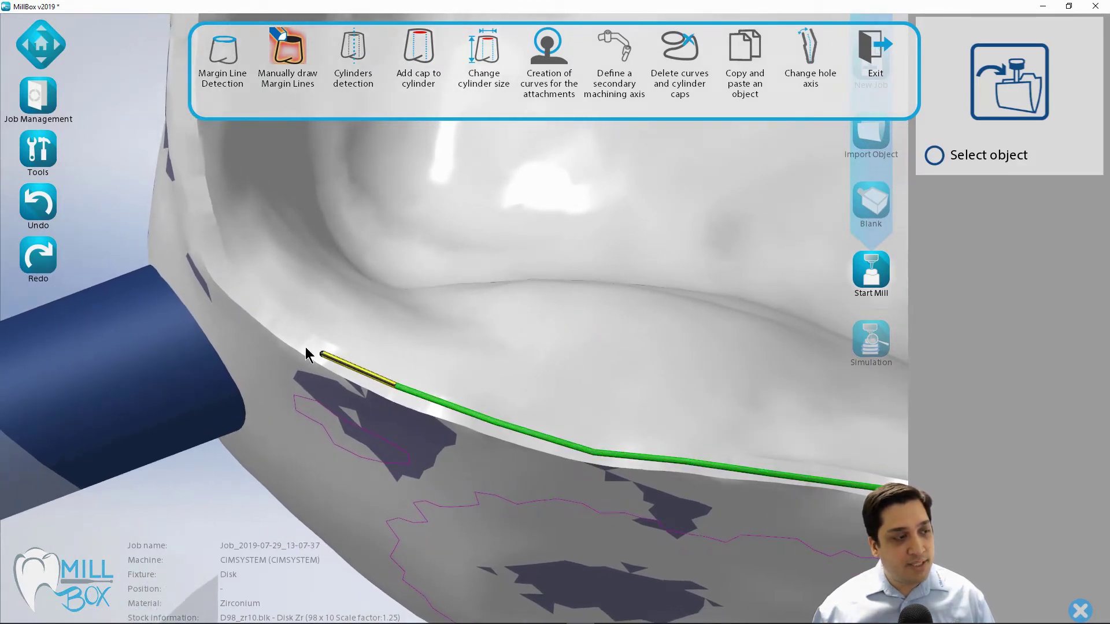
pyautogui.click(301, 345)
pyautogui.click(257, 304)
pyautogui.click(222, 275)
pyautogui.moveTo(221, 275); pyautogui.dragTo(389, 348, button='middle')
pyautogui.click(391, 346)
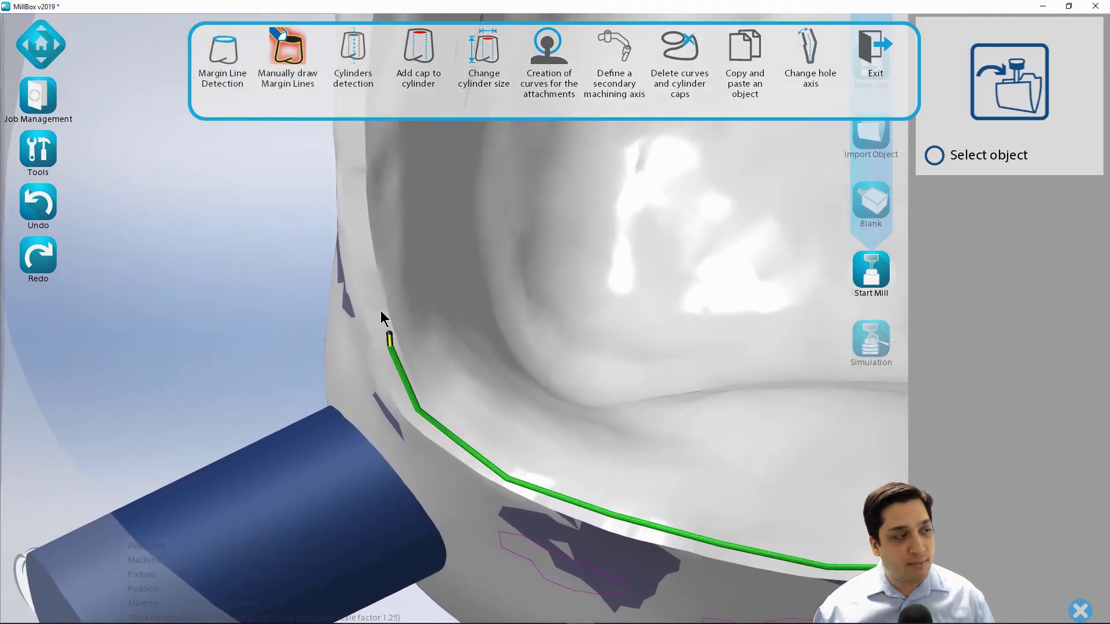
pyautogui.click(374, 289)
pyautogui.moveTo(374, 289); pyautogui.dragTo(418, 481, button='middle')
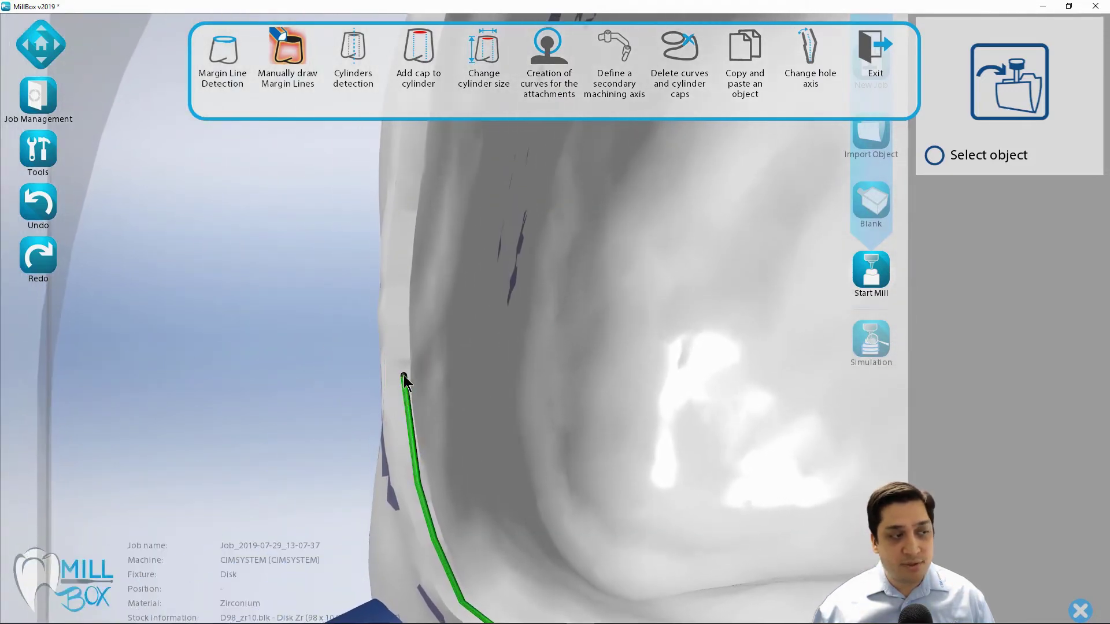
# Step: Continue the two-connector crown's manual margin line along the remaining narrow side and around the rim's next rounded corner
pyautogui.click(406, 276)
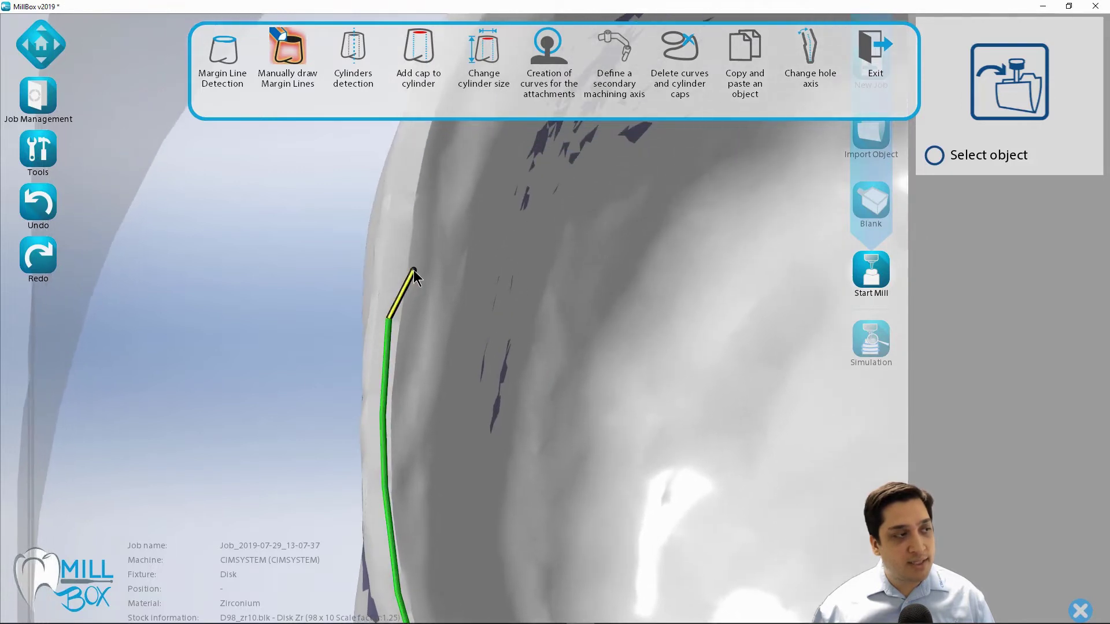
pyautogui.click(410, 306)
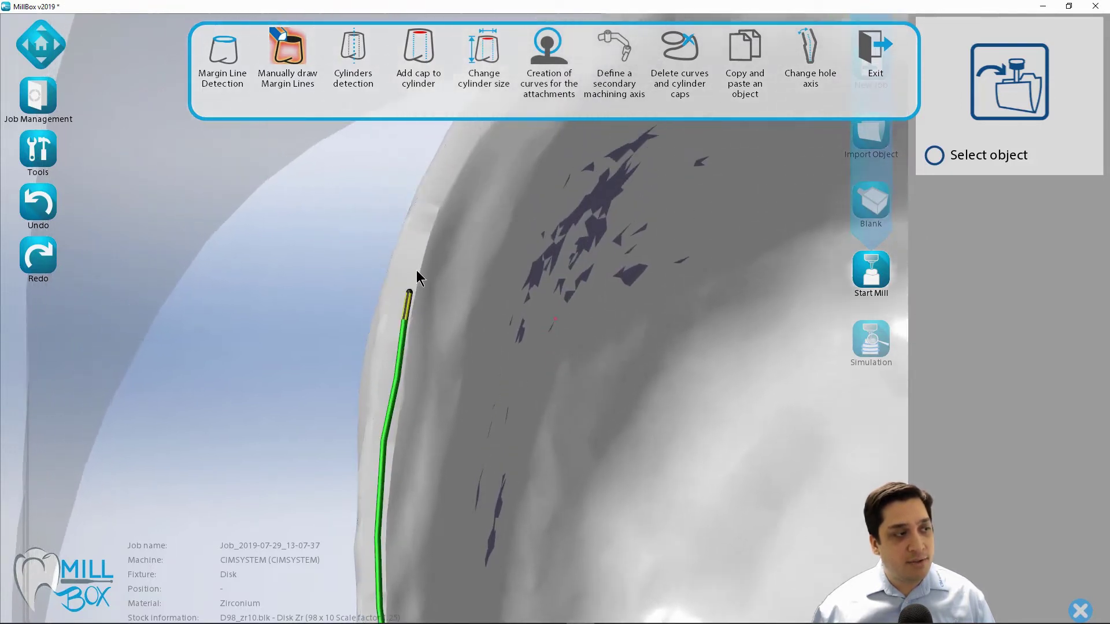
pyautogui.click(321, 328)
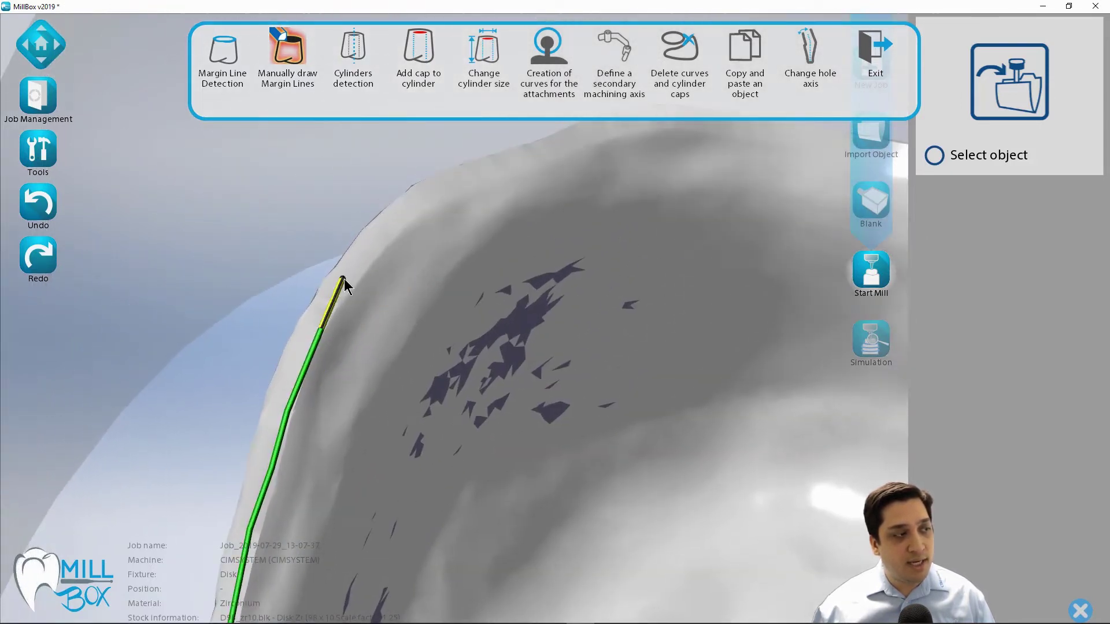
pyautogui.click(355, 268)
pyautogui.click(405, 217)
pyautogui.click(446, 180)
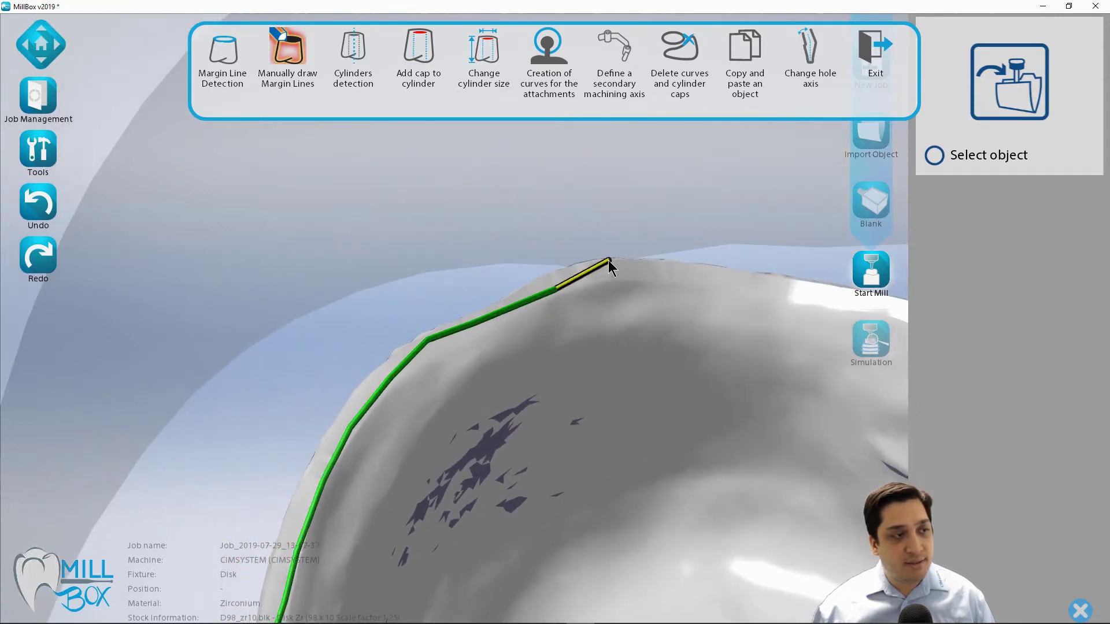
# Step: Trace the margin line along the last rim stretch to the small notch, close the curve and accept a margin line width of 0.15
pyautogui.click(608, 260)
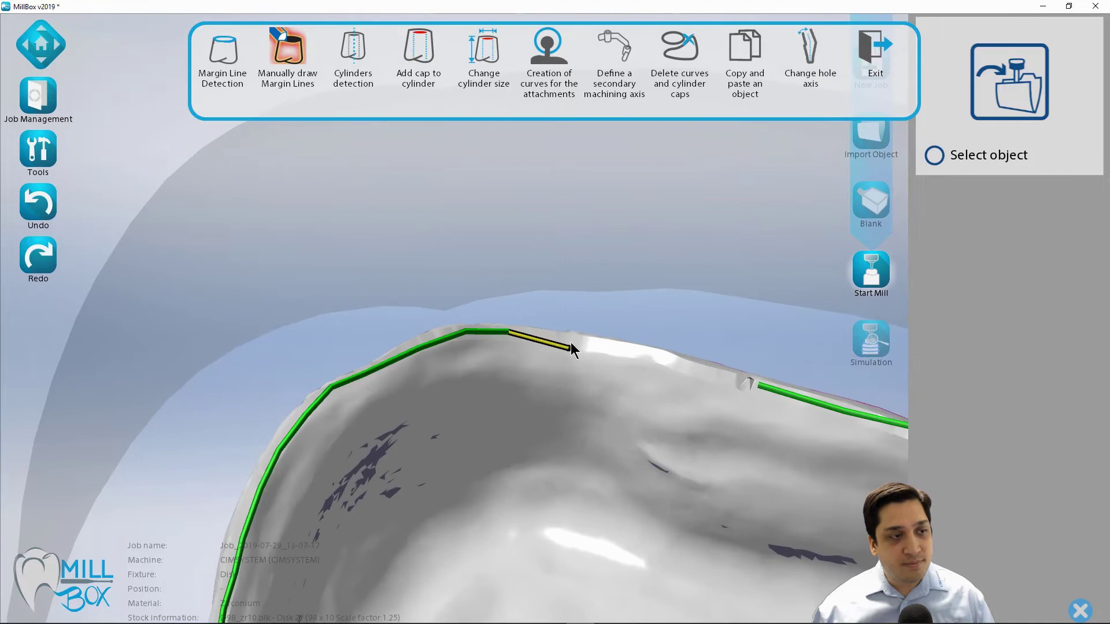
pyautogui.click(581, 341)
pyautogui.click(638, 350)
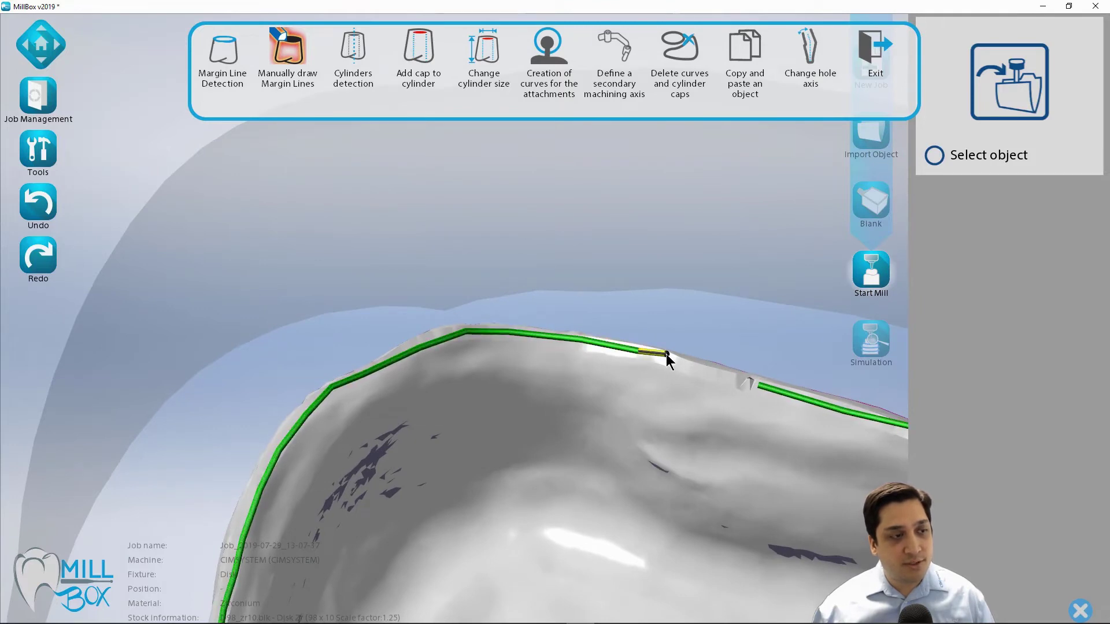
pyautogui.click(728, 380)
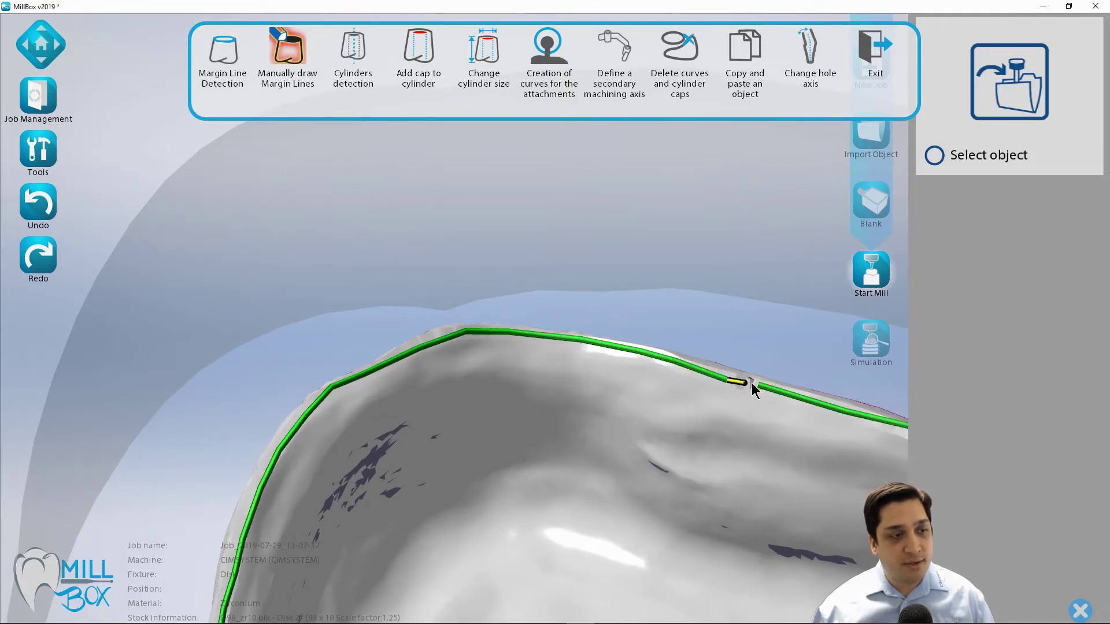
pyautogui.scroll(-2, 758, 386)
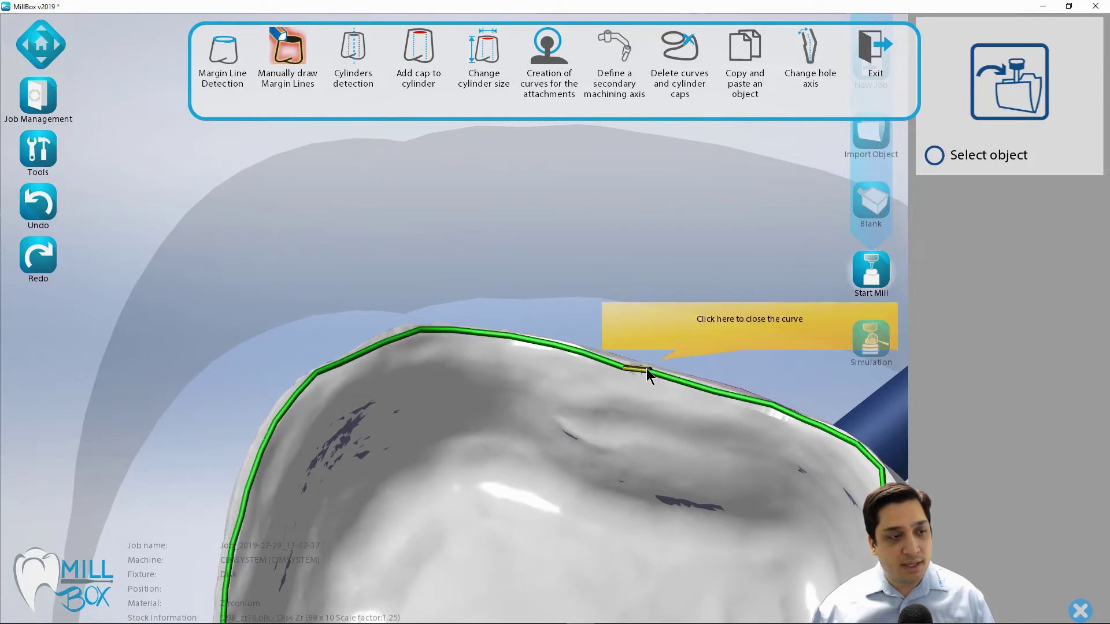
pyautogui.click(651, 373)
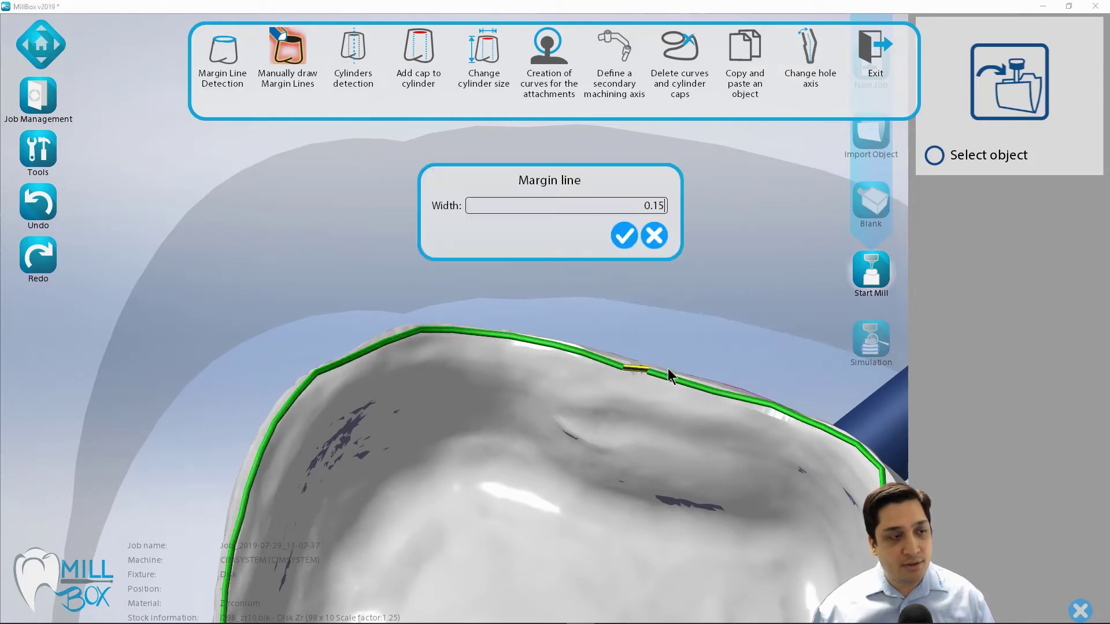
pyautogui.click(624, 236)
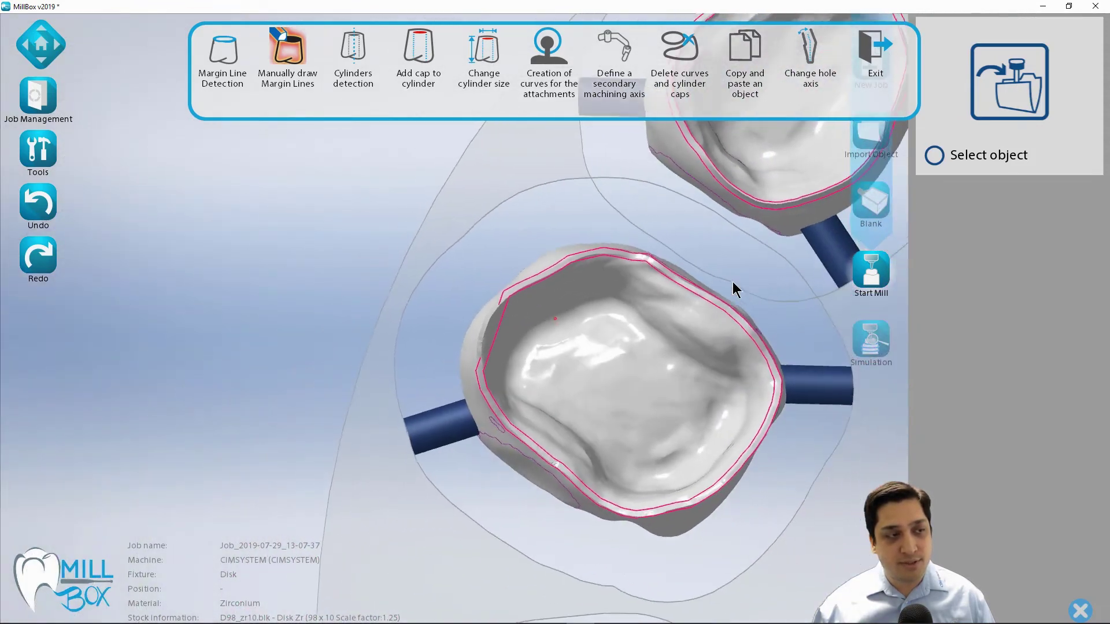
# Step: Run margin line detection again from the rim of the two-connector crown, accept the result and leave the margin line tools
pyautogui.scroll(4, 515, 307)
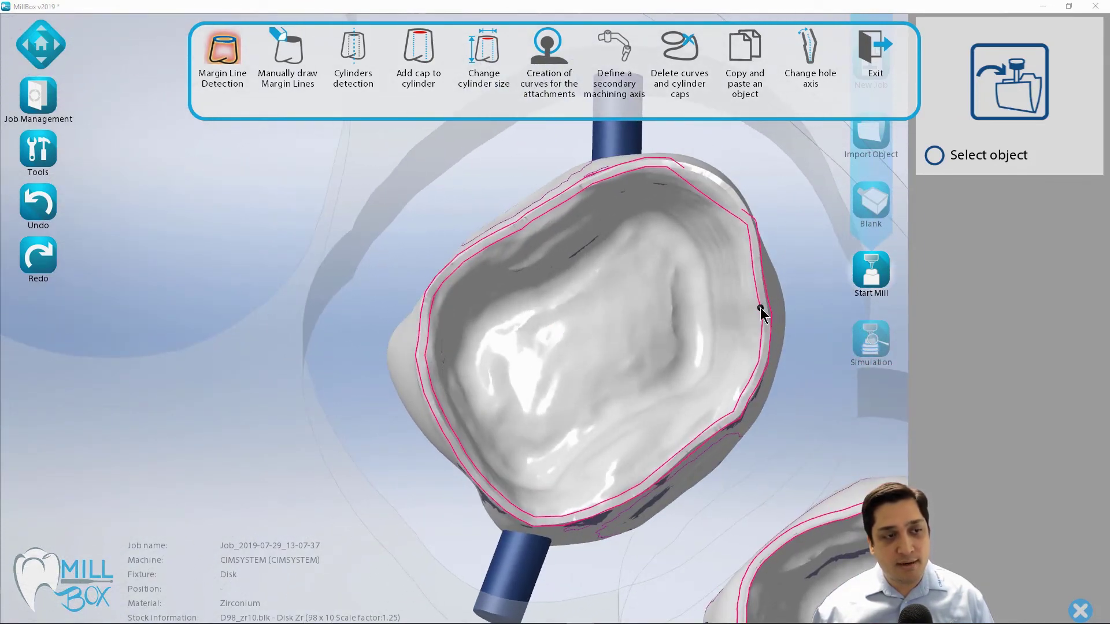
pyautogui.click(761, 310)
pyautogui.click(625, 237)
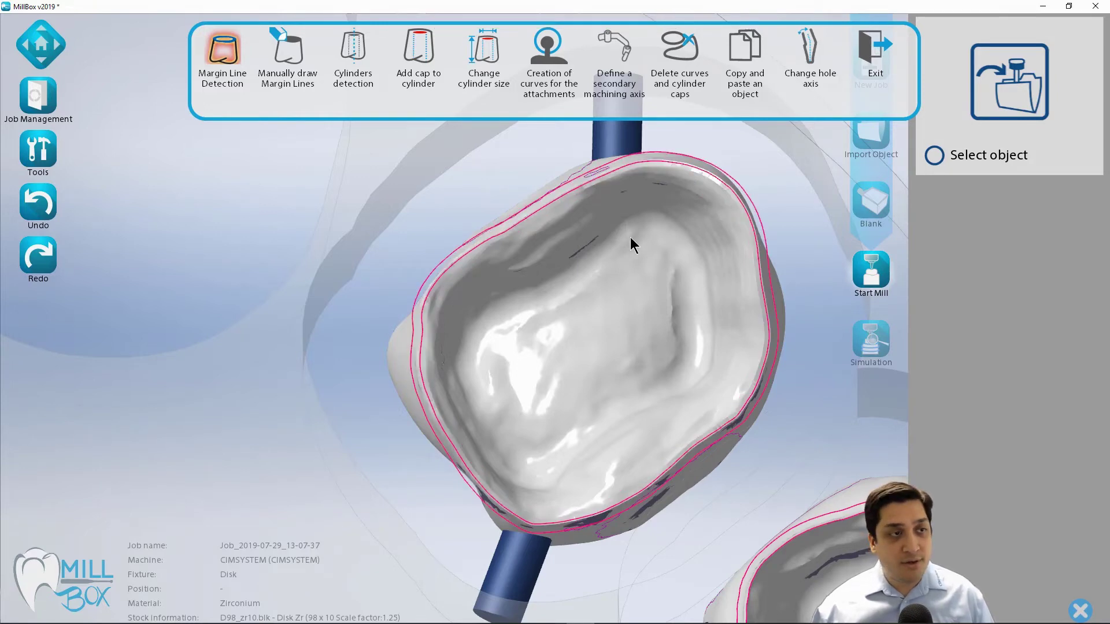
pyautogui.click(886, 53)
# Step: Try moving the three-connector crown's outer connector nearest the neighbouring crown along the crown's outer side
pyautogui.moveTo(790, 277); pyautogui.dragTo(525, 302, button='middle')
pyautogui.scroll(3, 658, 408)
pyautogui.moveTo(572, 365); pyautogui.dragTo(721, 415, button='right')
pyautogui.scroll(-3, 720, 411)
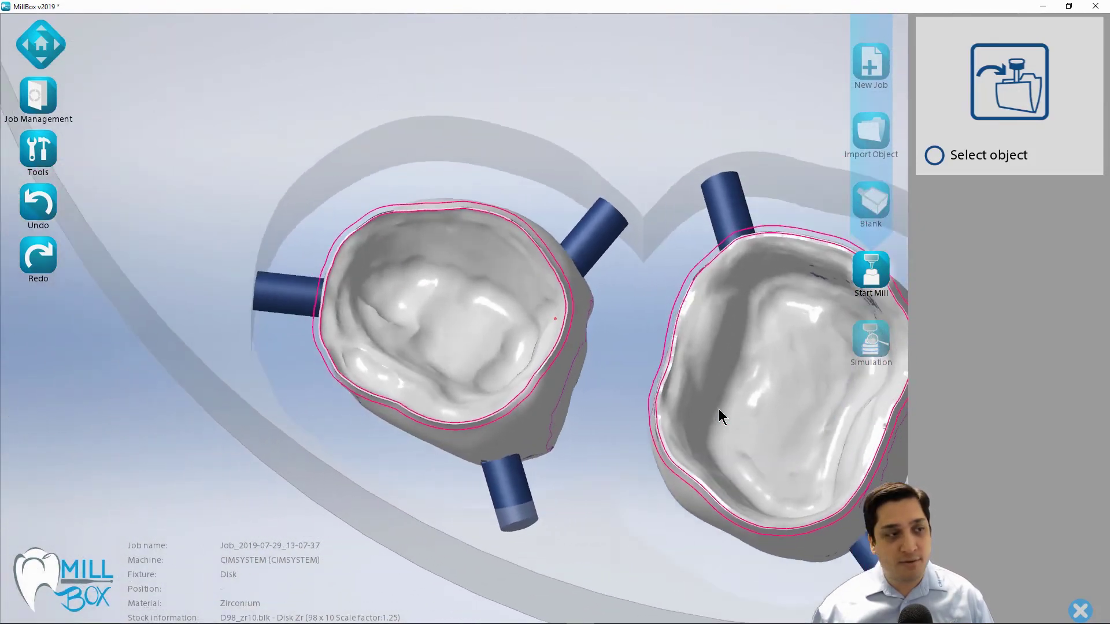
pyautogui.moveTo(720, 408); pyautogui.dragTo(455, 241, button='right')
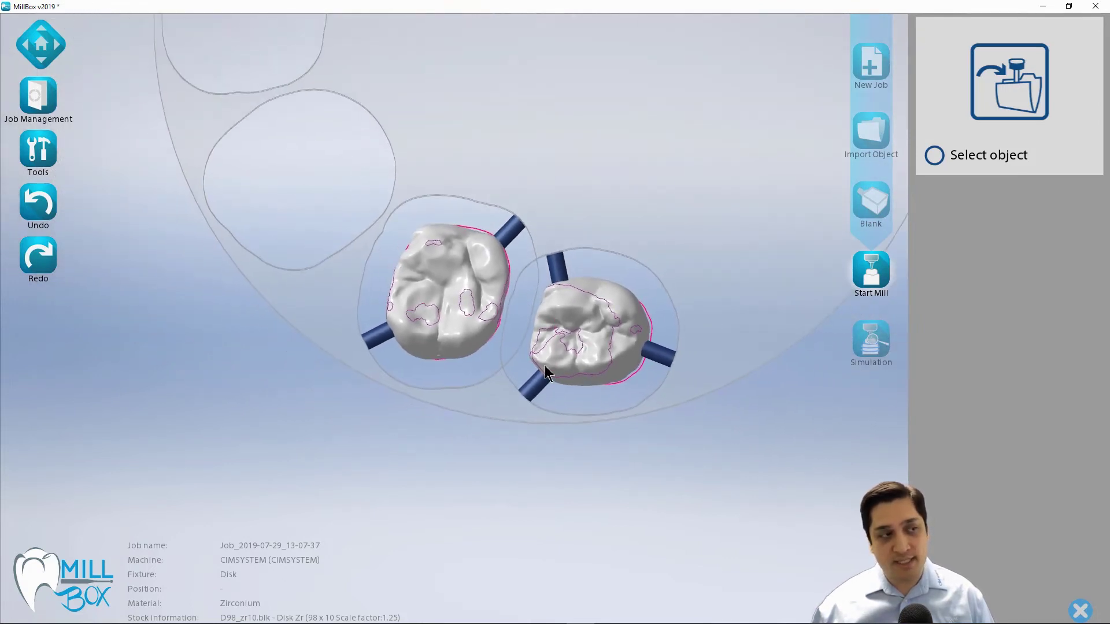
pyautogui.click(543, 386)
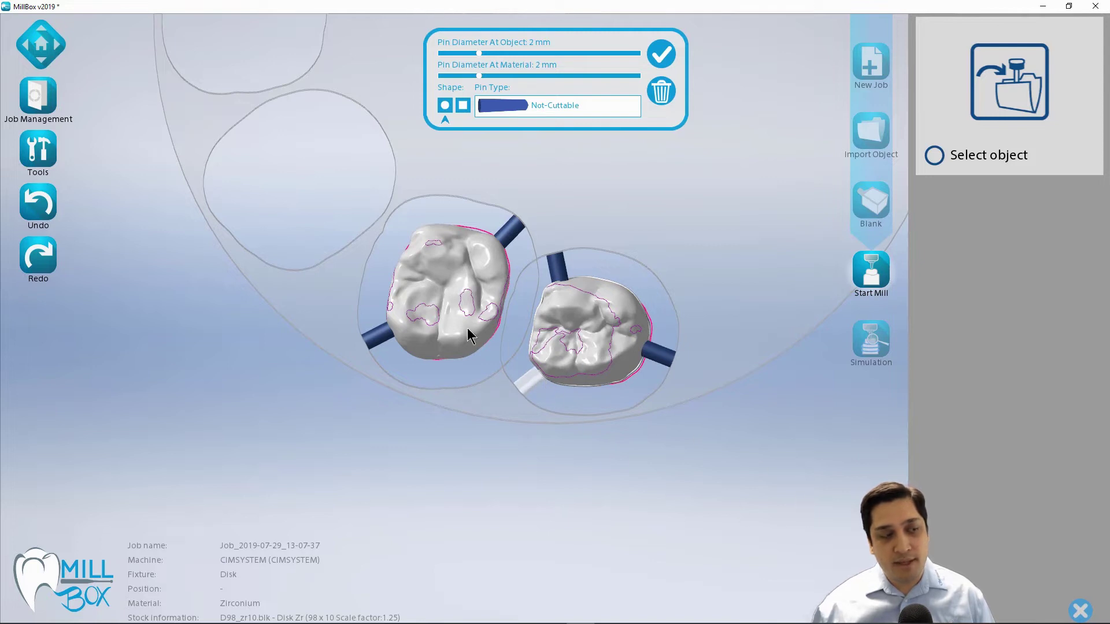
pyautogui.moveTo(549, 378); pyautogui.dragTo(593, 380)
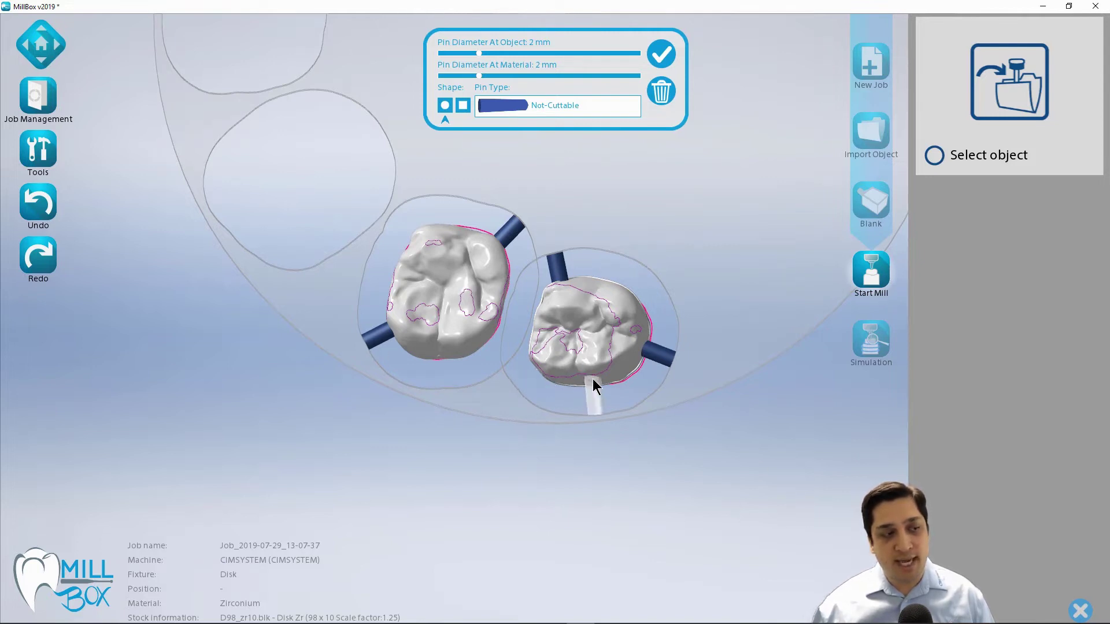
pyautogui.moveTo(661, 493); pyautogui.dragTo(634, 321, button='middle')
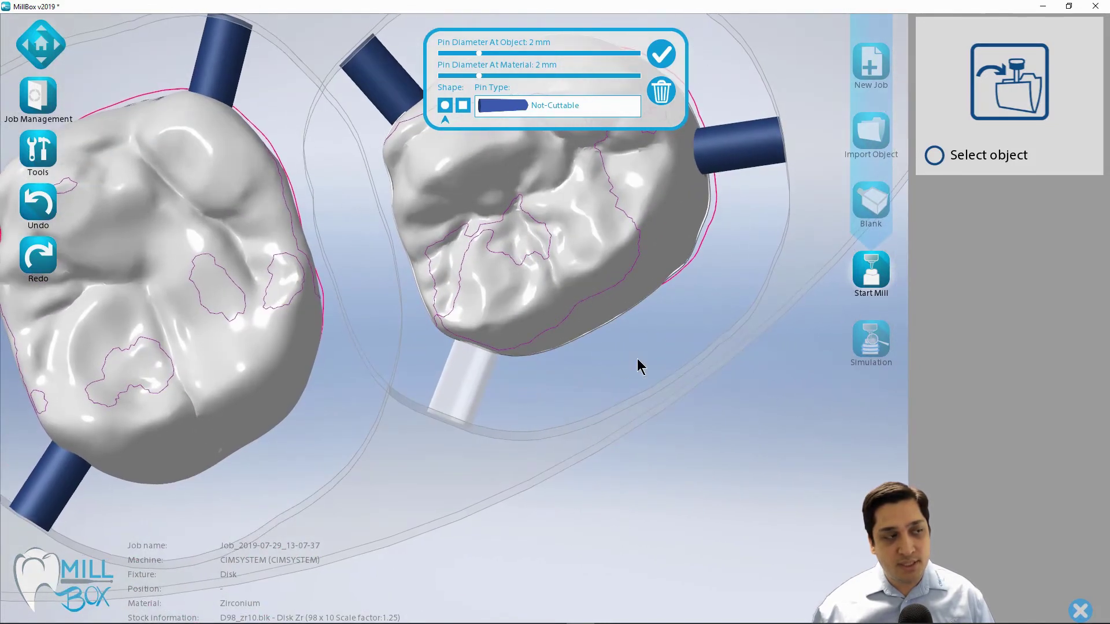
pyautogui.scroll(-3, 421, 336)
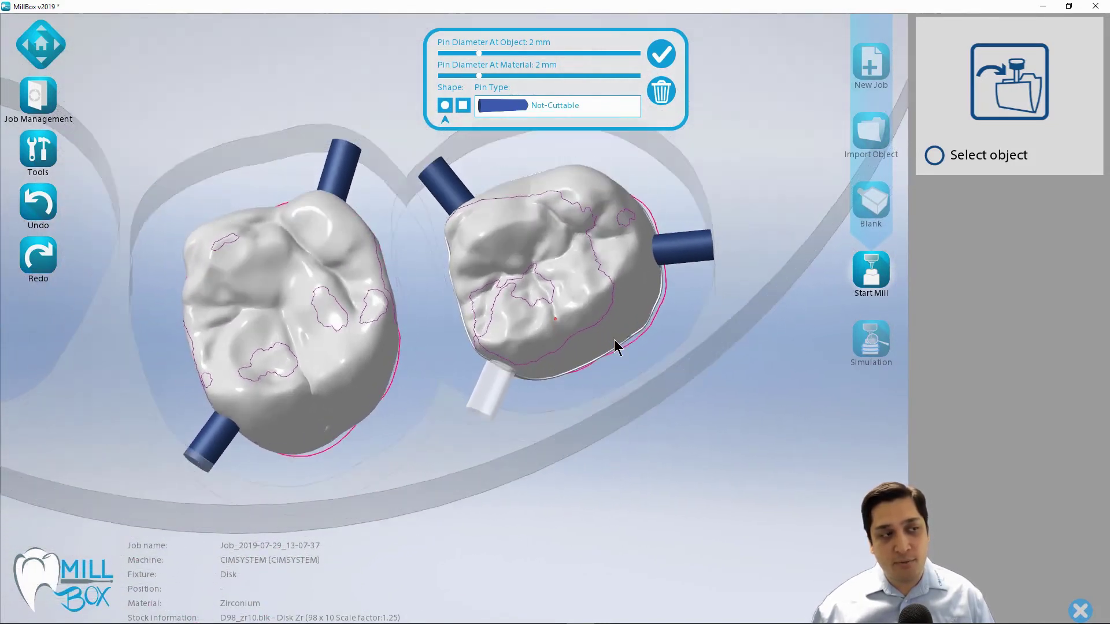
pyautogui.moveTo(614, 339)
pyautogui.mouseDown(button='middle')
pyautogui.moveTo(607, 348)
pyautogui.moveTo(624, 356)
pyautogui.mouseUp(button='middle')
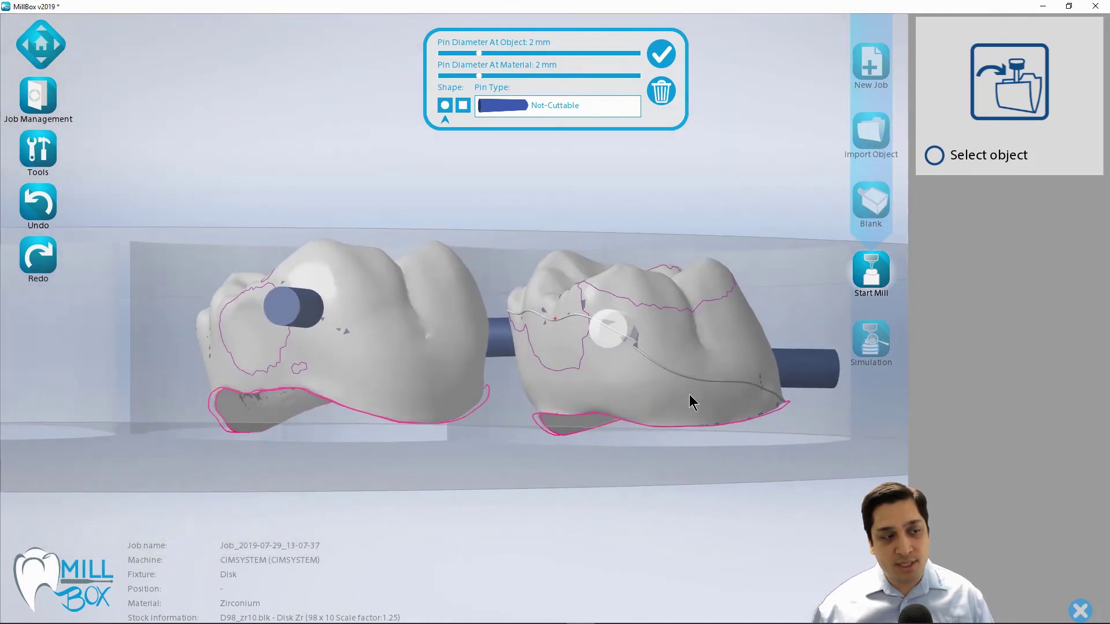
pyautogui.click(789, 447)
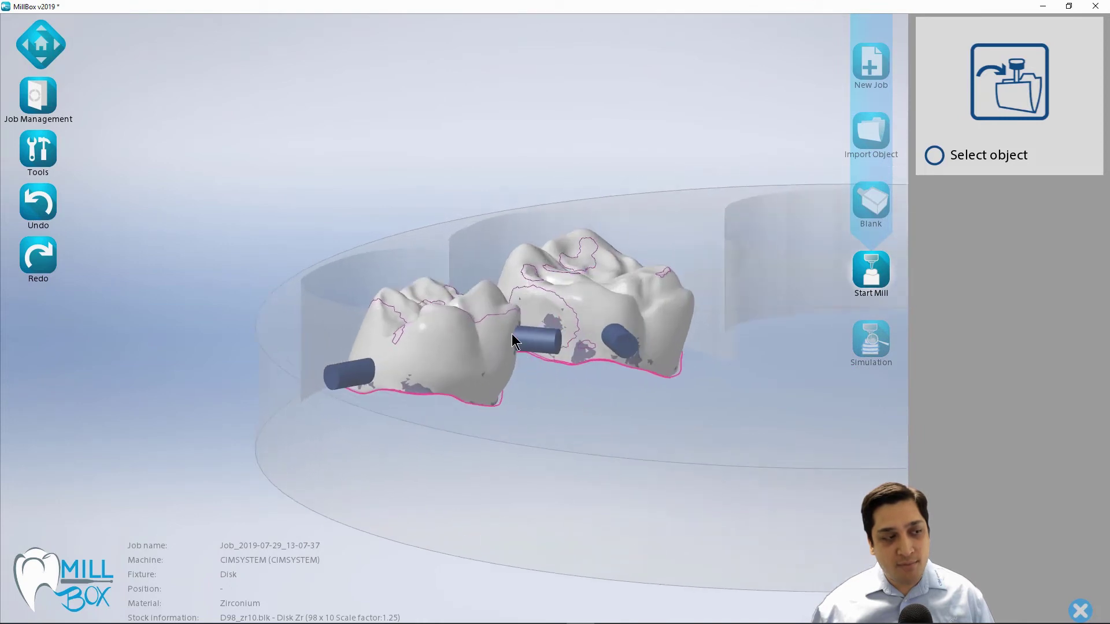
# Step: Reposition the three-connector crown's connector on the side facing the neighbouring crown, sliding it along the crown wall
pyautogui.click(513, 336)
pyautogui.click(506, 407)
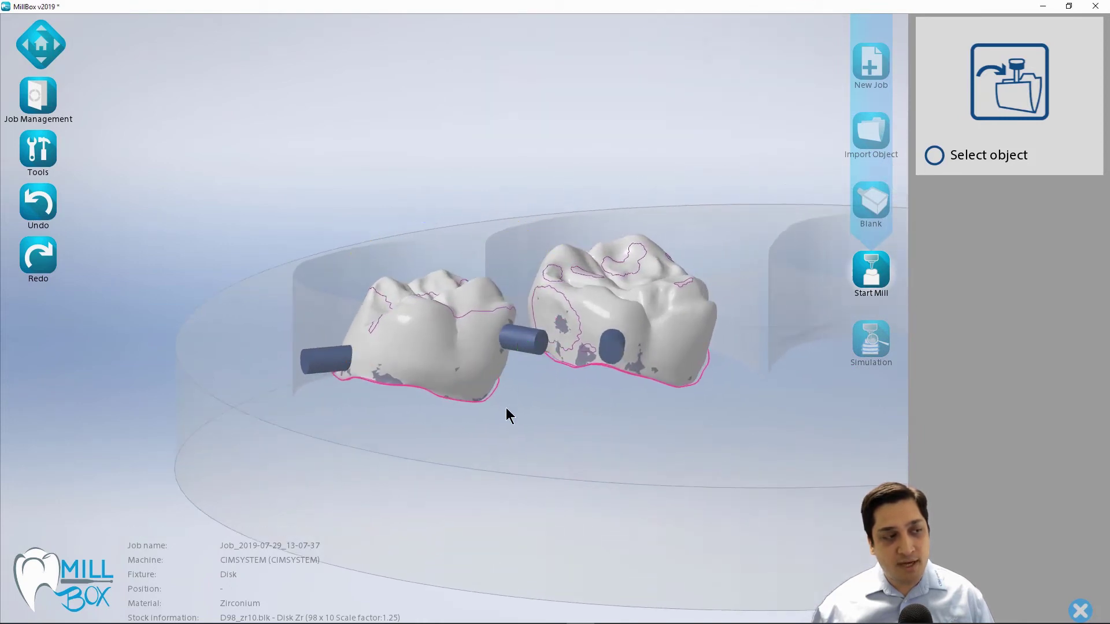
pyautogui.click(503, 338)
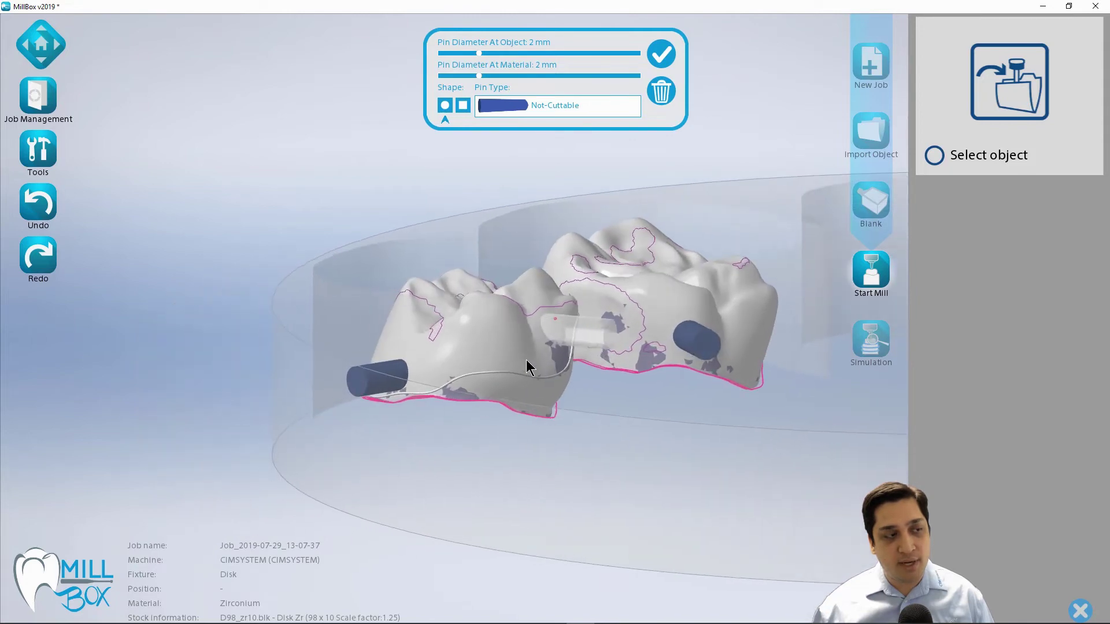
pyautogui.moveTo(498, 327); pyautogui.dragTo(602, 332)
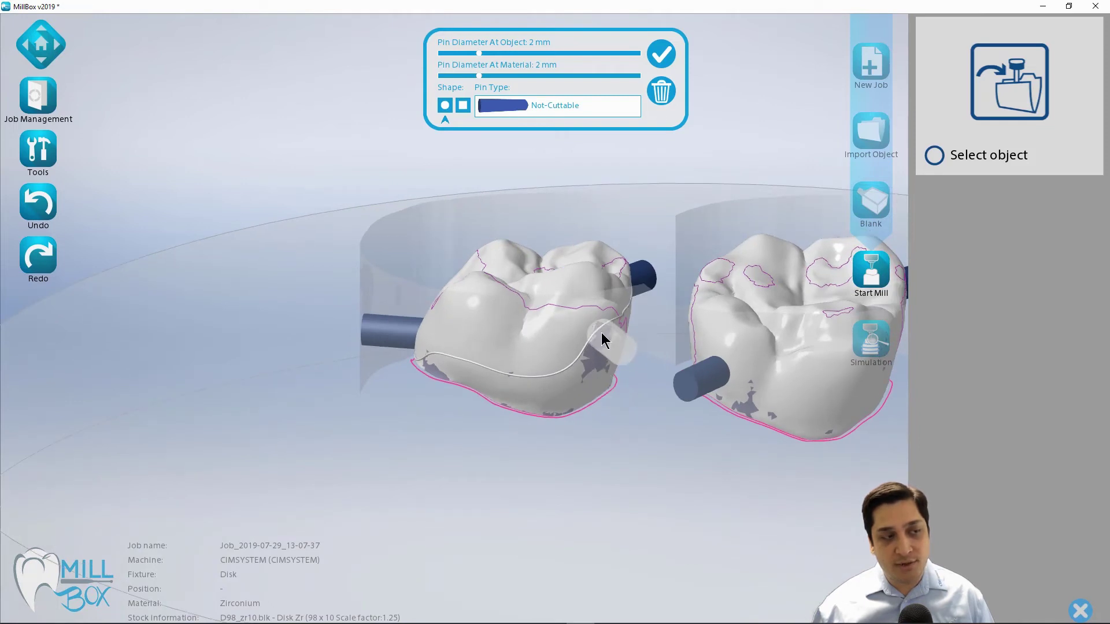
pyautogui.click(630, 460)
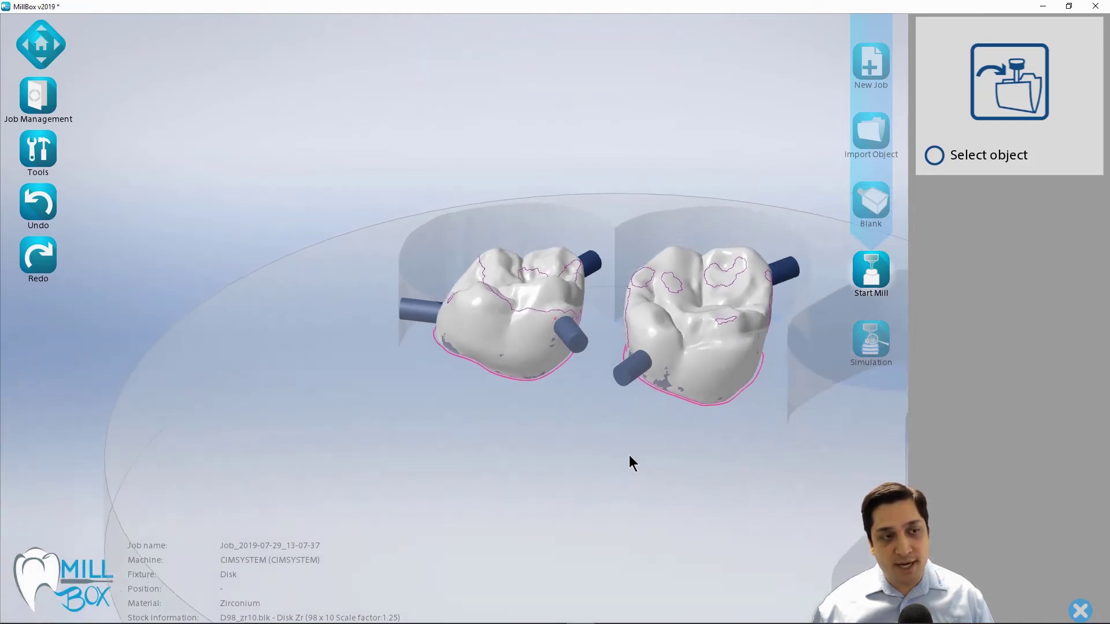
# Step: Start calculating the job with 5 Axis Simultaneous Automatic external undercuts and Secondary Anatomy Detail - 0.6 mm, and accept the tools table
pyautogui.click(46, 45)
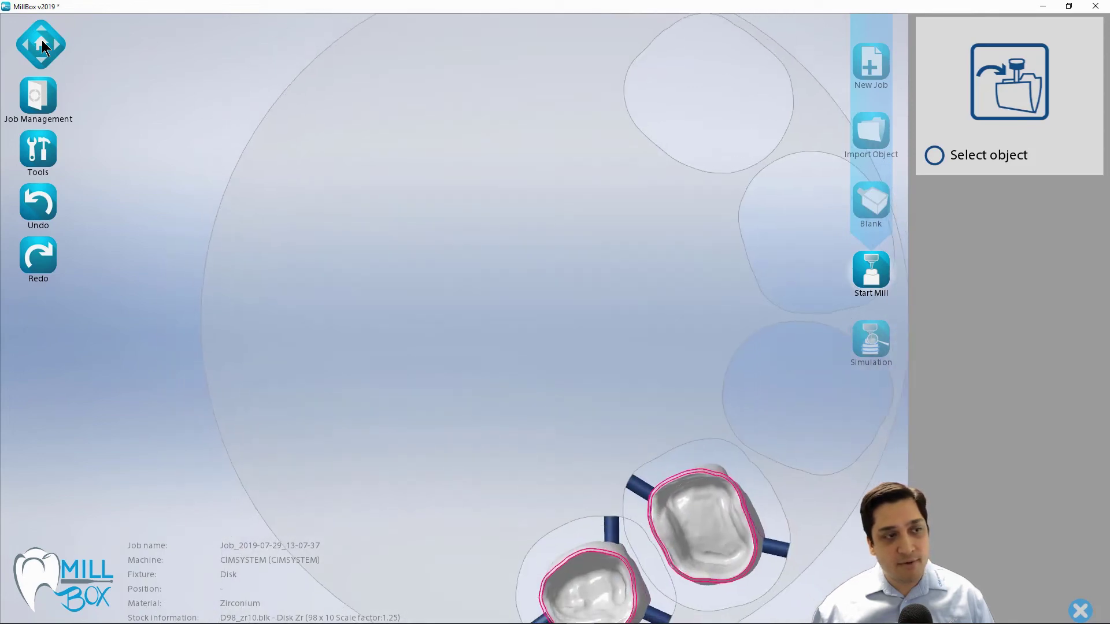
pyautogui.click(42, 45)
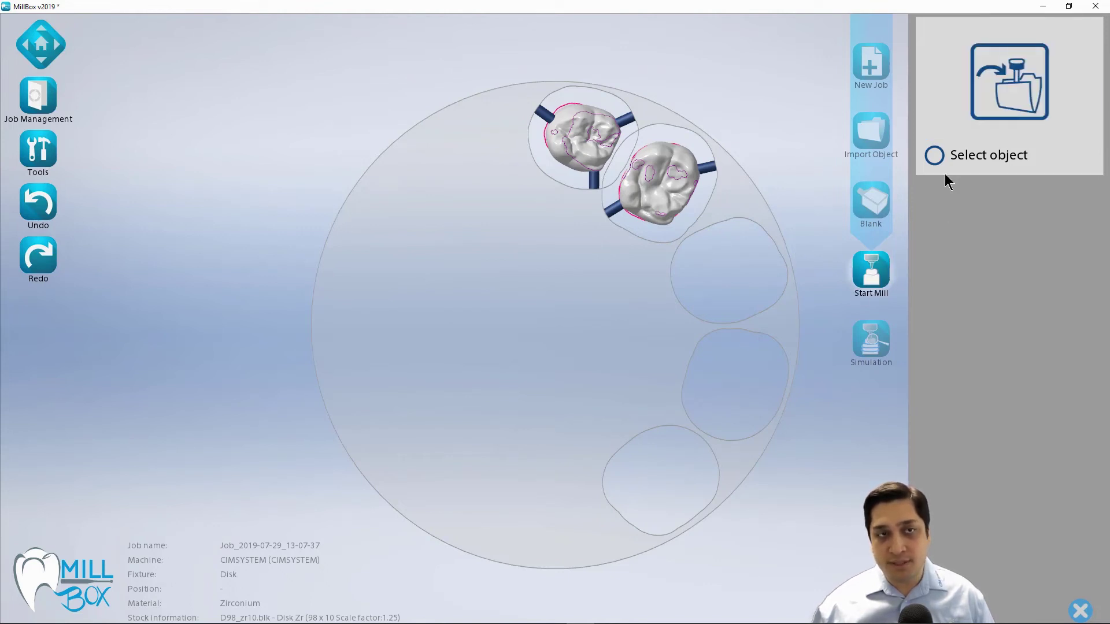
pyautogui.click(987, 94)
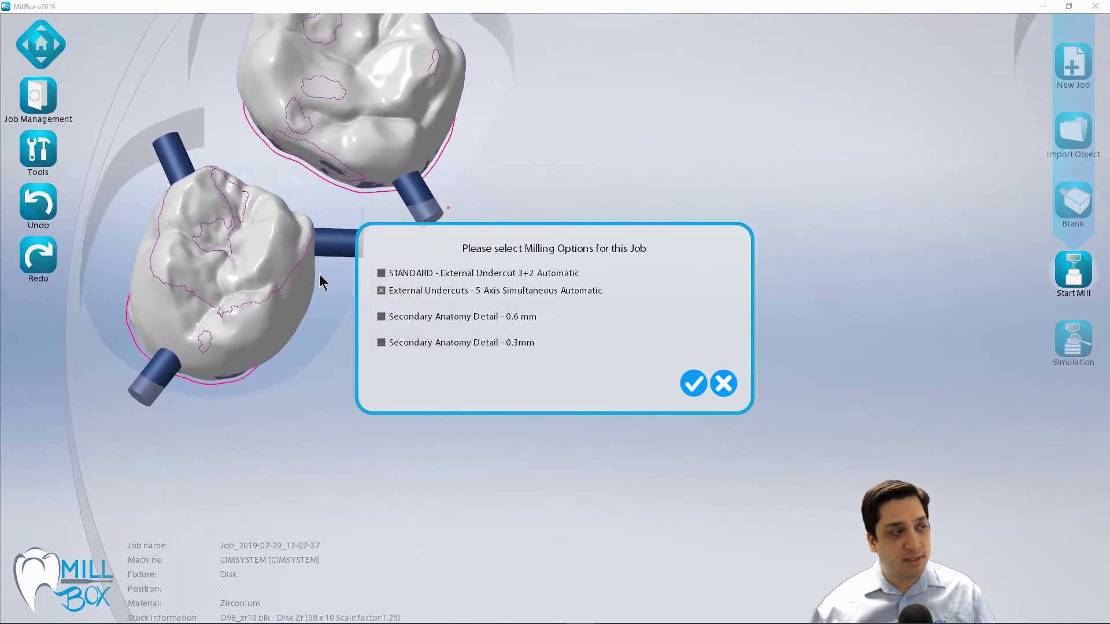
pyautogui.click(410, 321)
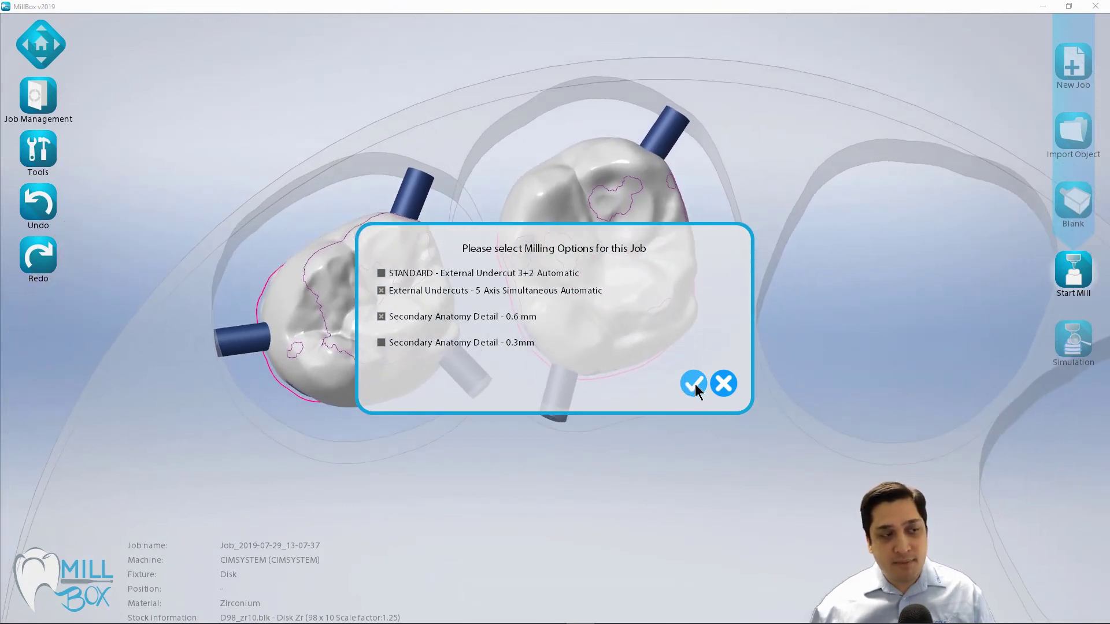
pyautogui.click(694, 383)
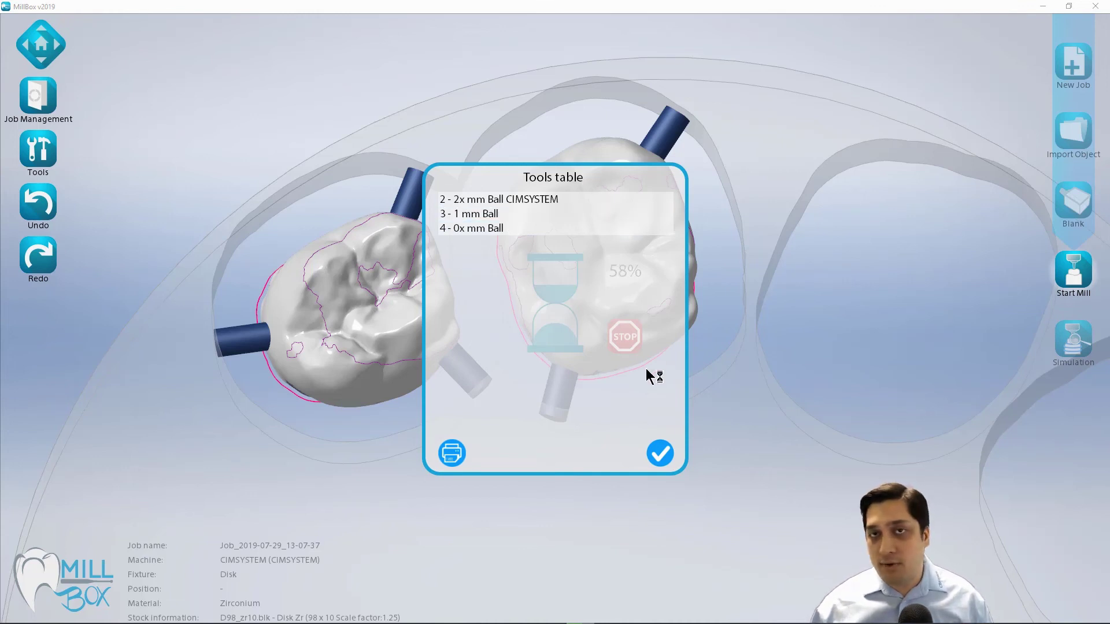
pyautogui.click(659, 452)
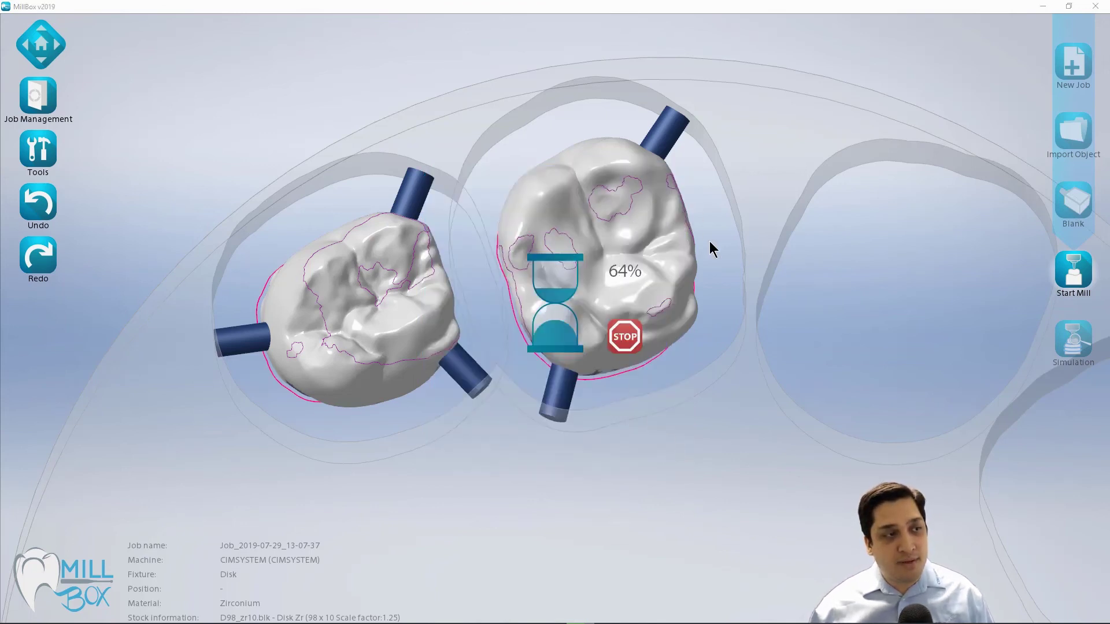
pyautogui.click(736, 248)
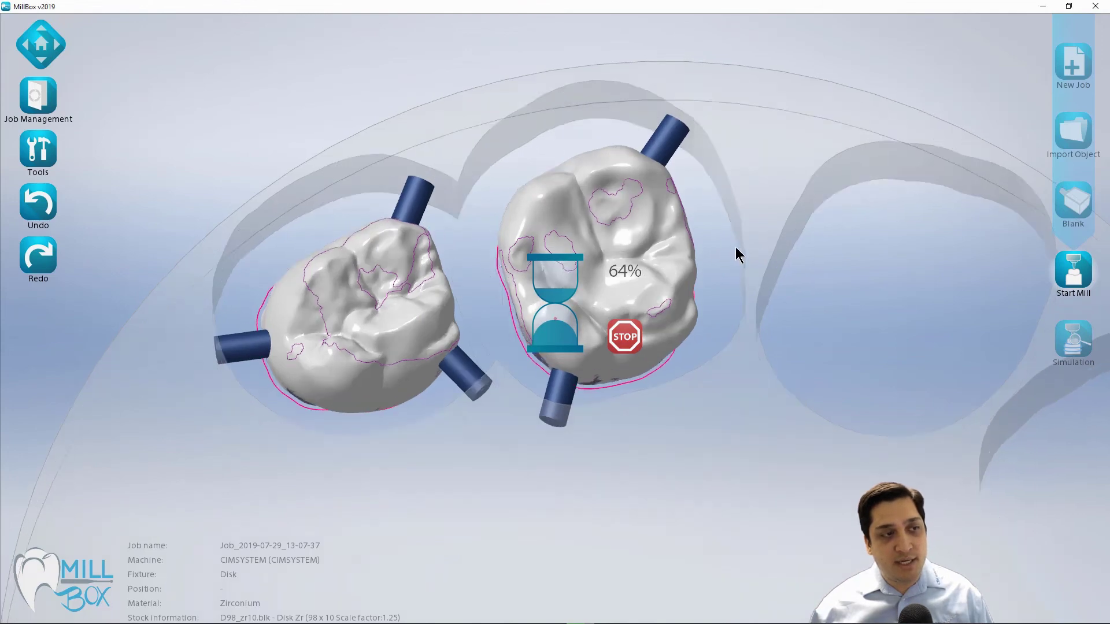
pyautogui.scroll(3, 736, 247)
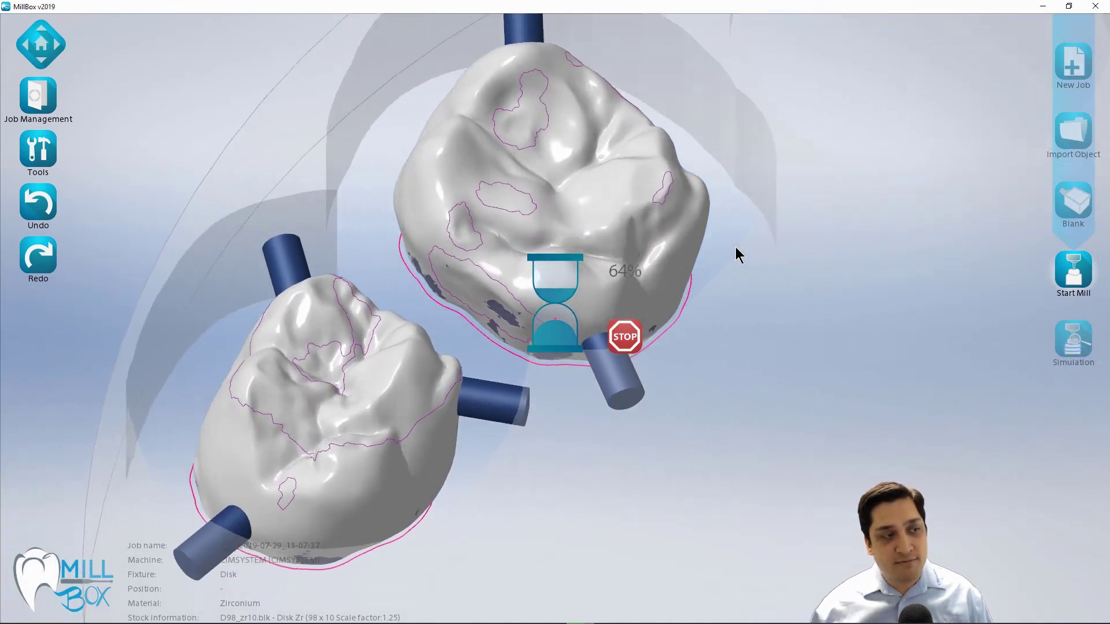